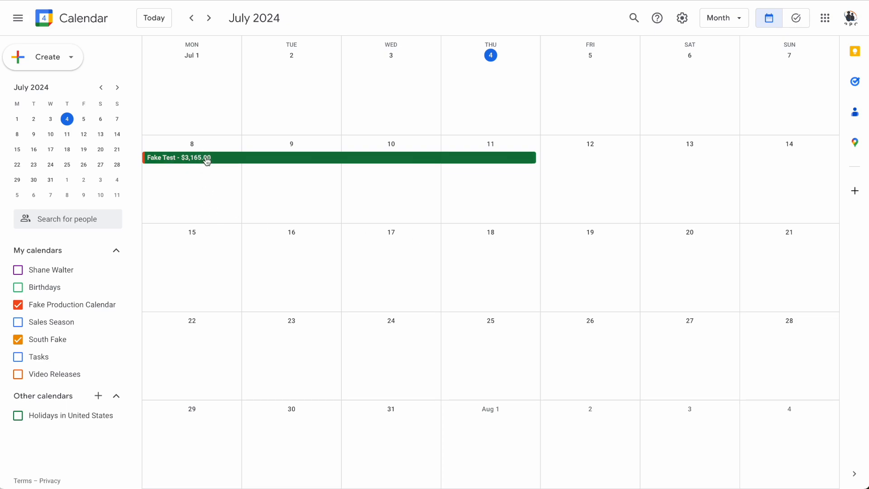
# Open the Fake Test - $3,165.00 event on July 8 and review its folder link, budgeted hours and materials budget
pyautogui.click(207, 160)
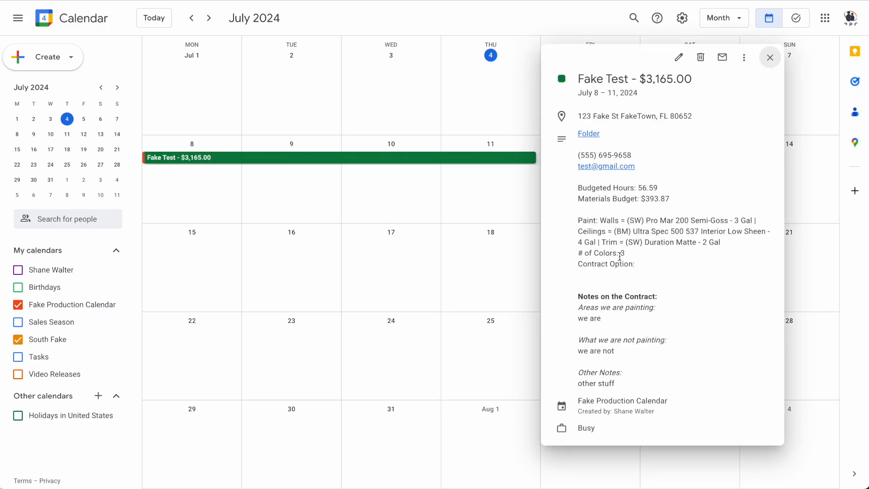
pyautogui.click(589, 134)
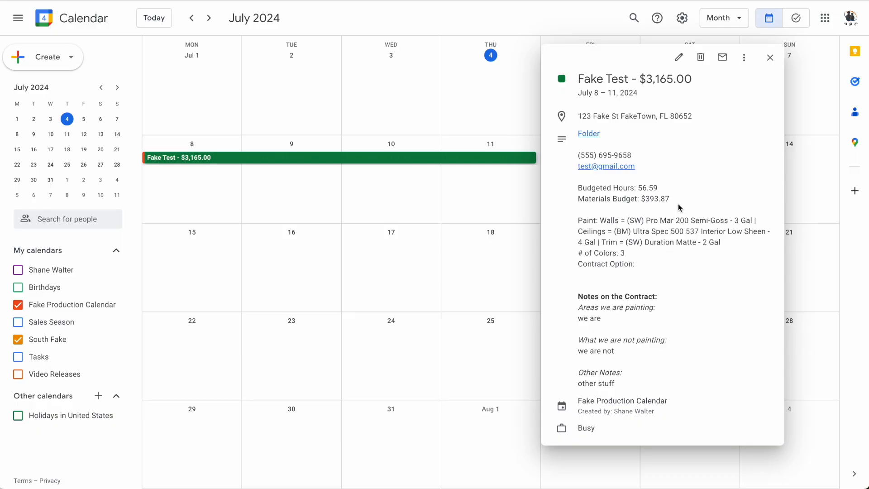
pyautogui.moveTo(679, 208); pyautogui.dragTo(575, 186)
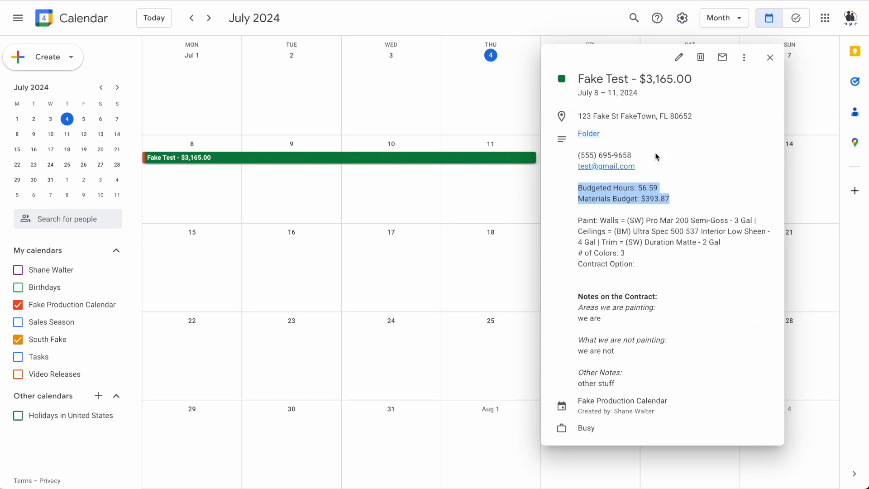
# Switch to the How to Update Interior 3.0 spreadsheet in Google Sheets and run its custom Create Event command
pyautogui.hotkey('alt', 'Tab')
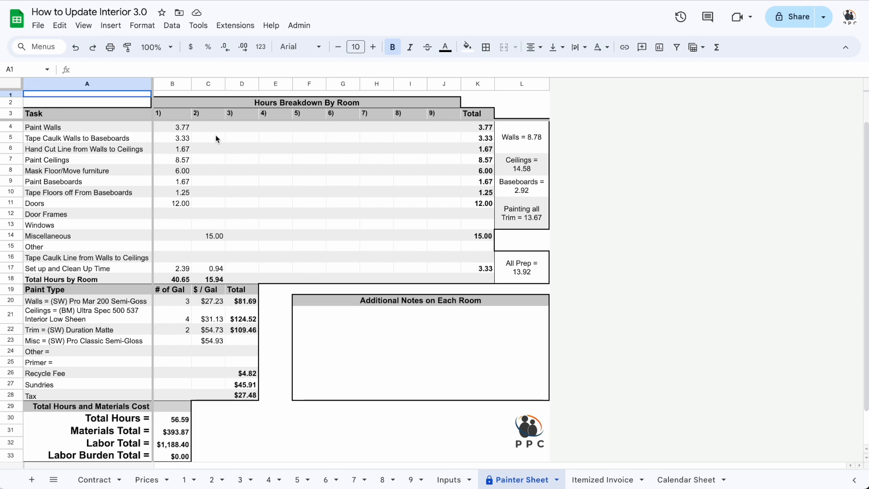
pyautogui.click(299, 25)
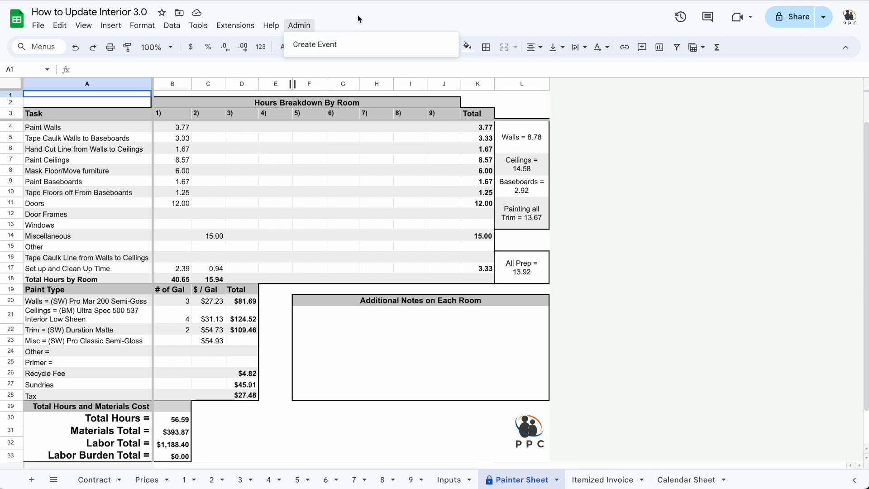
pyautogui.click(358, 46)
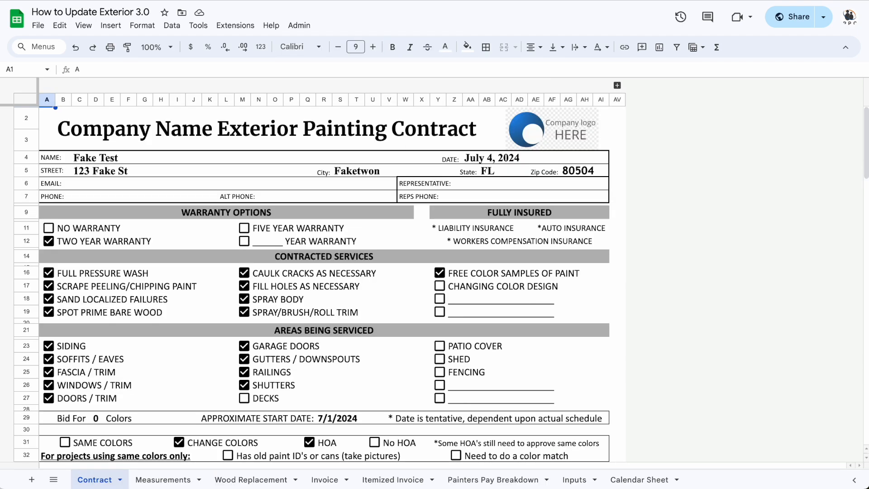
# From the How to Update Exterior 3.0 spreadsheet, create a calendar event and submit it to the calendar option "two"
pyautogui.click(299, 25)
pyautogui.click(312, 46)
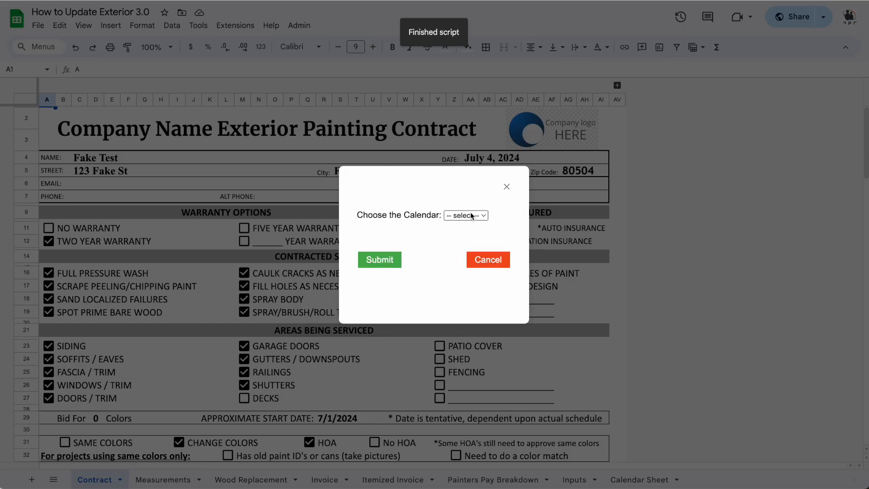
pyautogui.click(467, 216)
pyautogui.click(475, 216)
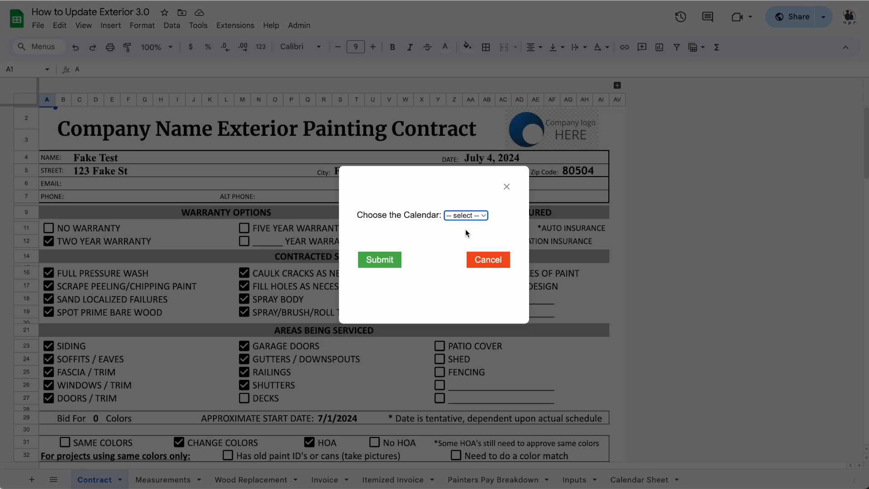
pyautogui.click(467, 217)
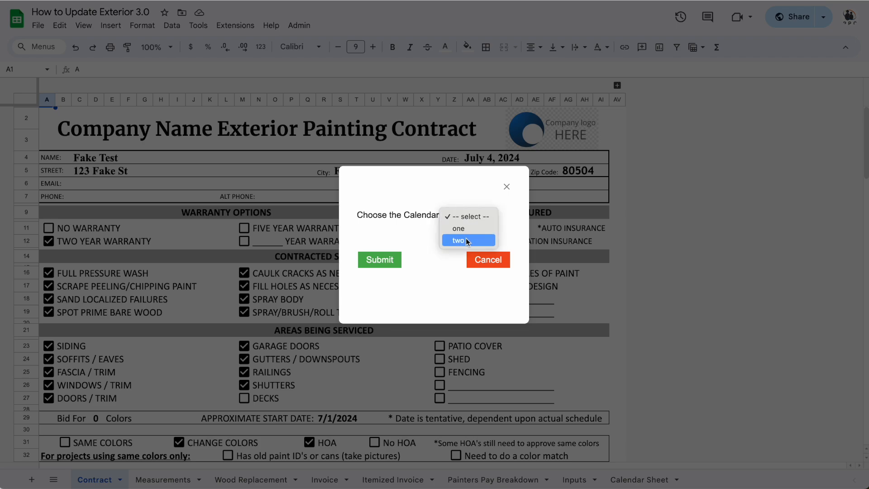
pyautogui.click(467, 241)
pyautogui.click(386, 257)
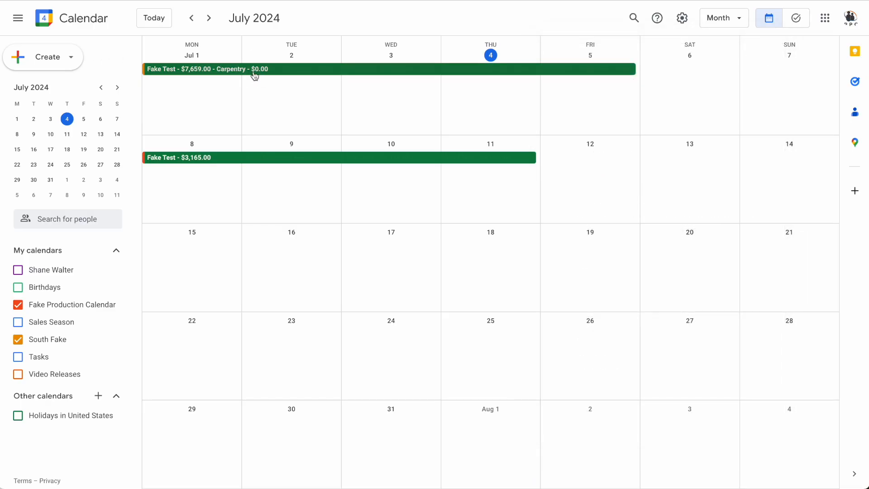
# Switch to Google Calendar, review the details of the Fake Test - $7,659.00 event starting July 1, and close them
pyautogui.click(250, 70)
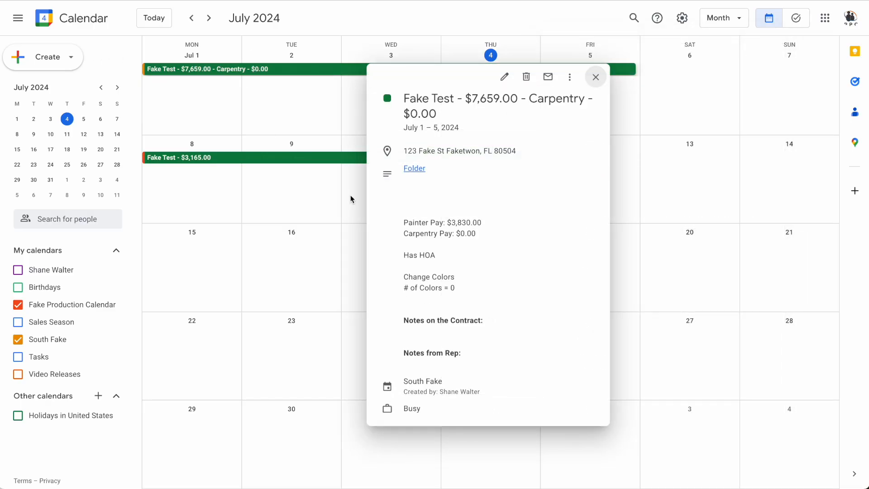
pyautogui.click(352, 199)
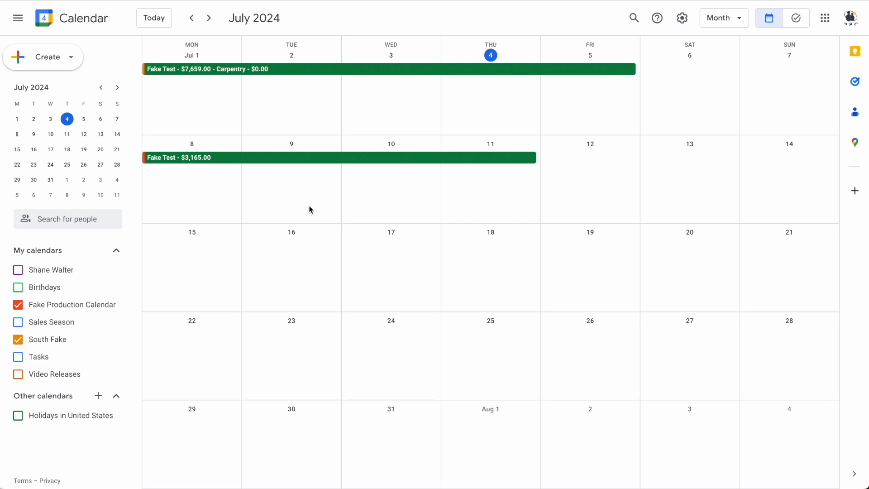
# Hide the South Fake calendar and open the settings and sharing page of Fake Production Calendar
pyautogui.click(52, 339)
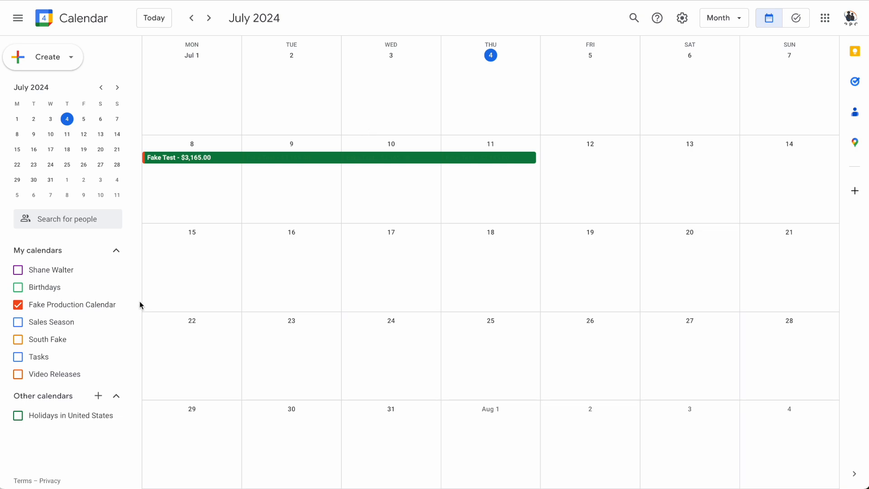
pyautogui.click(116, 306)
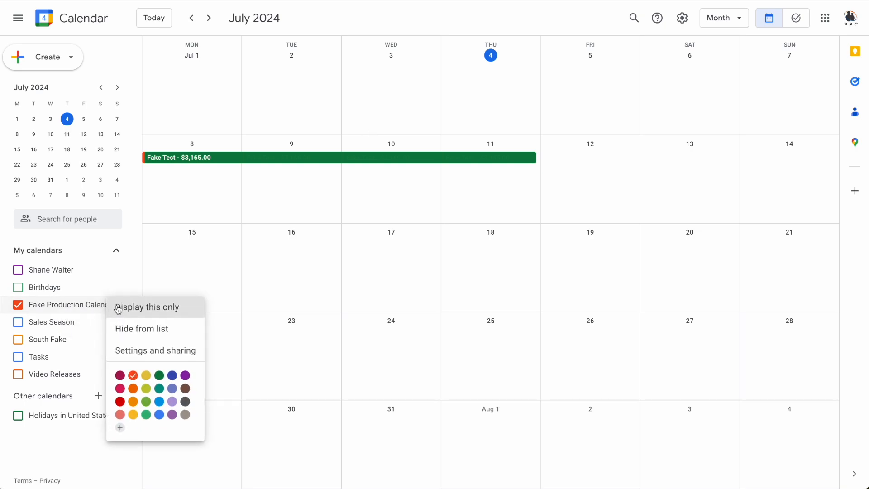
pyautogui.click(136, 351)
# Copy the Calendar ID from the Integrate calendar section of the Fake Production Calendar settings
pyautogui.scroll(-8, 409, 341)
pyautogui.scroll(-10, 409, 339)
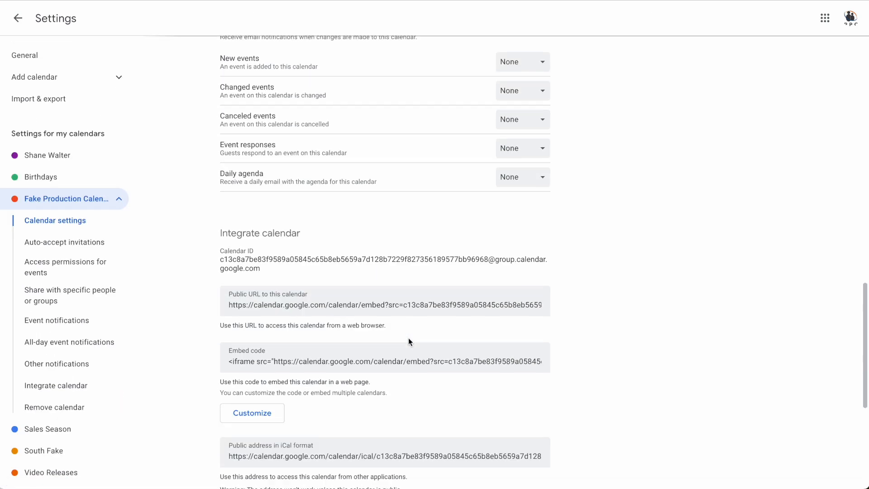
pyautogui.scroll(1, 409, 340)
pyautogui.moveTo(219, 258); pyautogui.dragTo(299, 259)
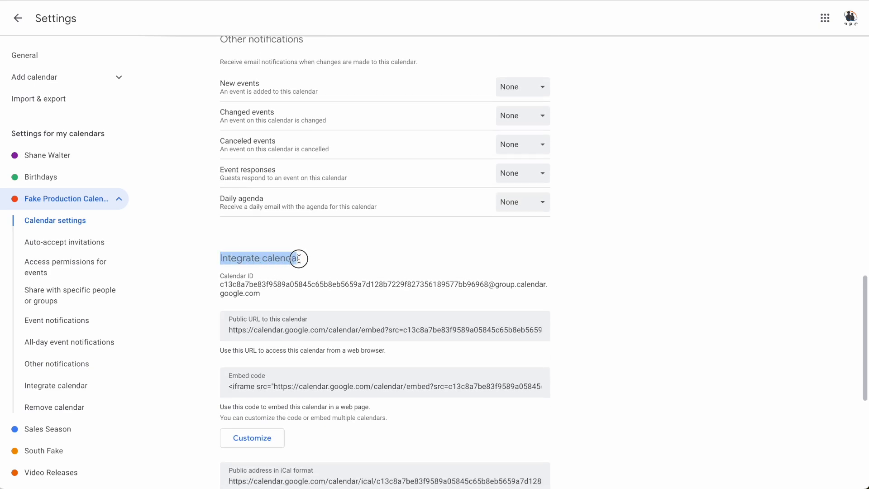
pyautogui.moveTo(220, 276)
pyautogui.mouseDown()
pyautogui.moveTo(253, 276)
pyautogui.moveTo(220, 282)
pyautogui.mouseUp()
pyautogui.rightClick(233, 282)
pyautogui.click(254, 311)
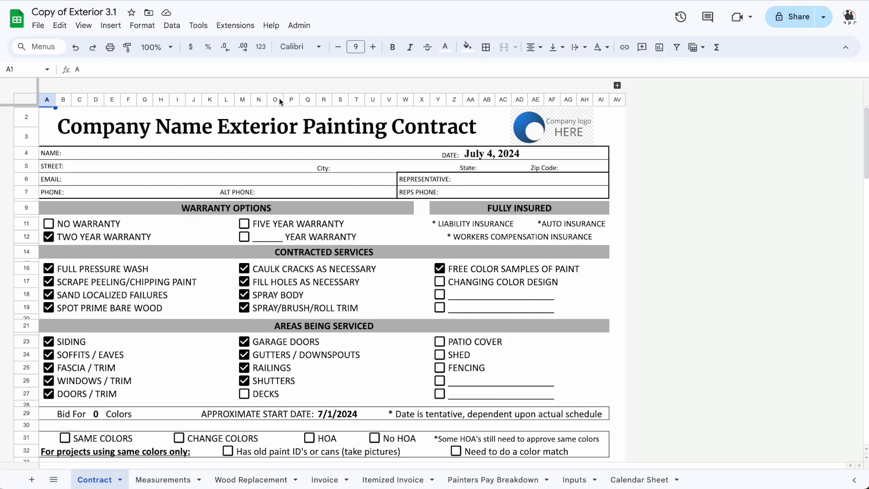
# In Copy of Exterior 3.1, open Apps Script and replace the ENTER CALENDAR ID HERE placeholder in Push to Calendar.gs with the copied calendar ID
pyautogui.click(236, 25)
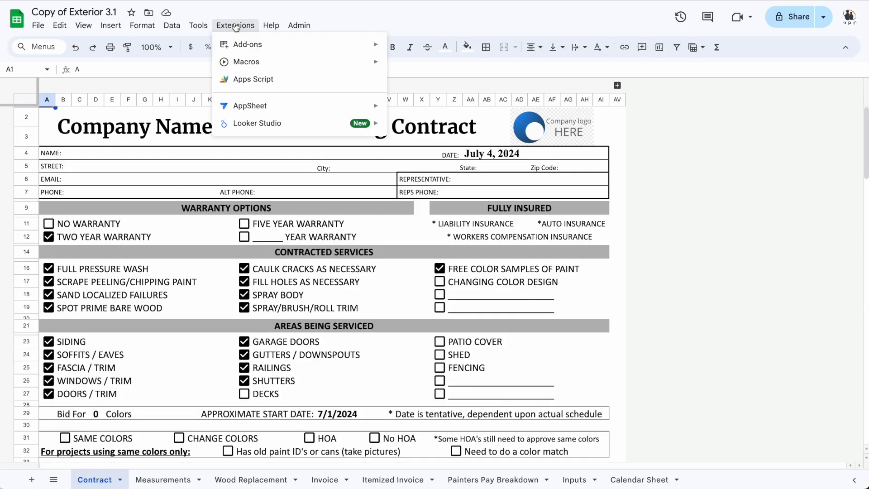
pyautogui.click(250, 80)
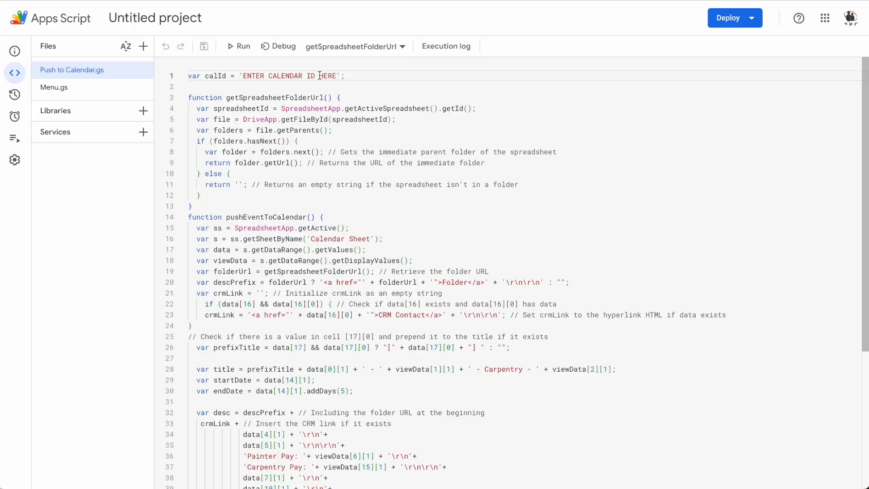
pyautogui.click(336, 76)
pyautogui.moveTo(336, 75); pyautogui.dragTo(243, 76)
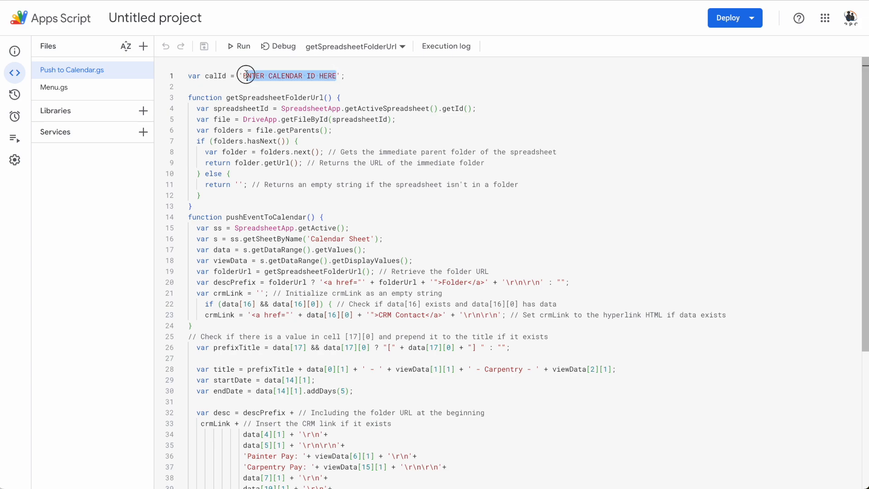
pyautogui.rightClick(245, 76)
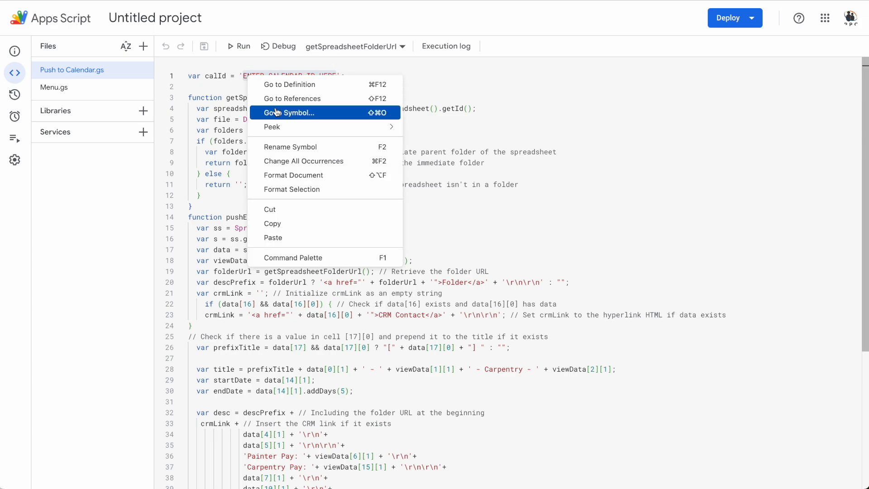
pyautogui.click(285, 238)
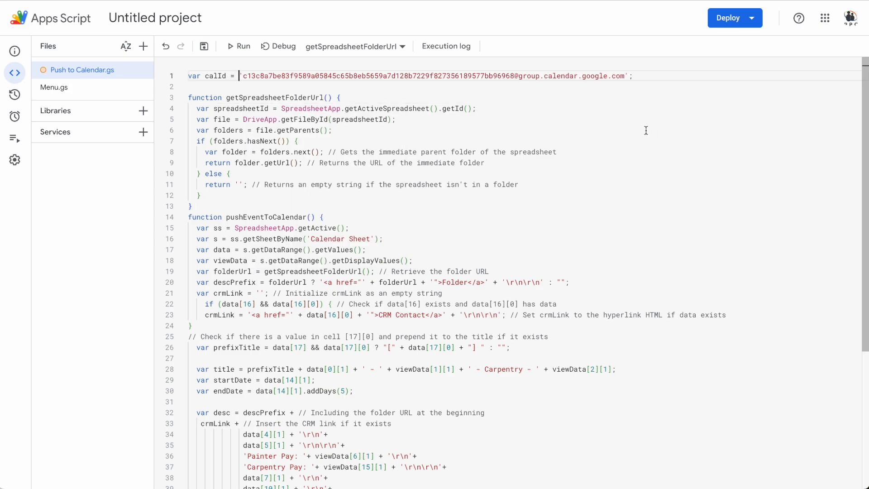
# Delete the opening single quote before the calendar ID on line 1 and put it back
pyautogui.keyDown('shift'); pyautogui.click(243, 76); pyautogui.keyUp('shift')
pyautogui.click(243, 76)
pyautogui.press('BackSpace')
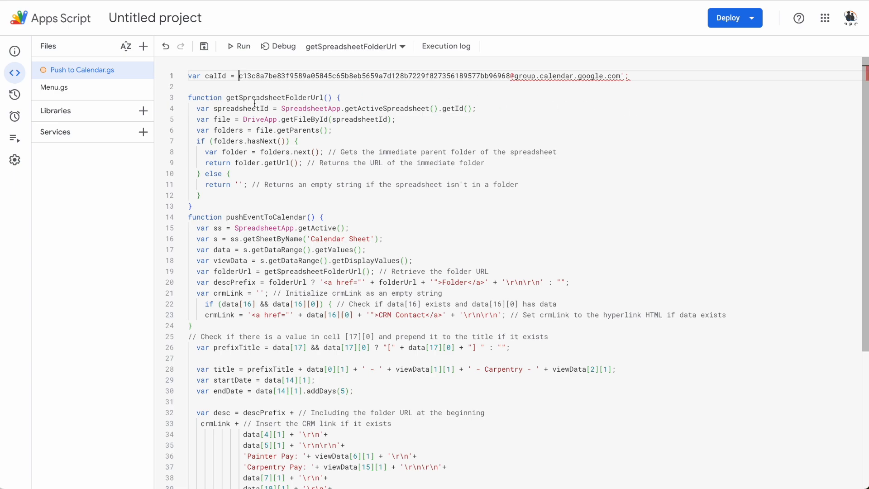
pyautogui.write("'")
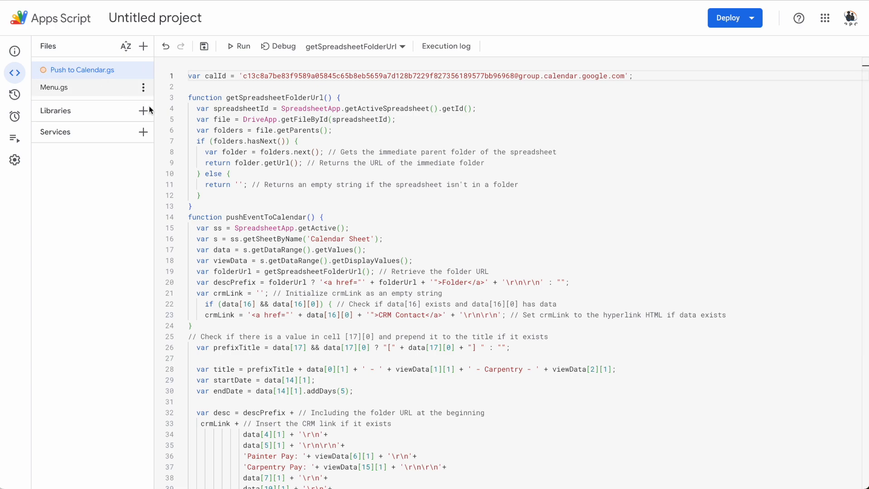
# Save the edited Push to Calendar.gs script
pyautogui.click(334, 130)
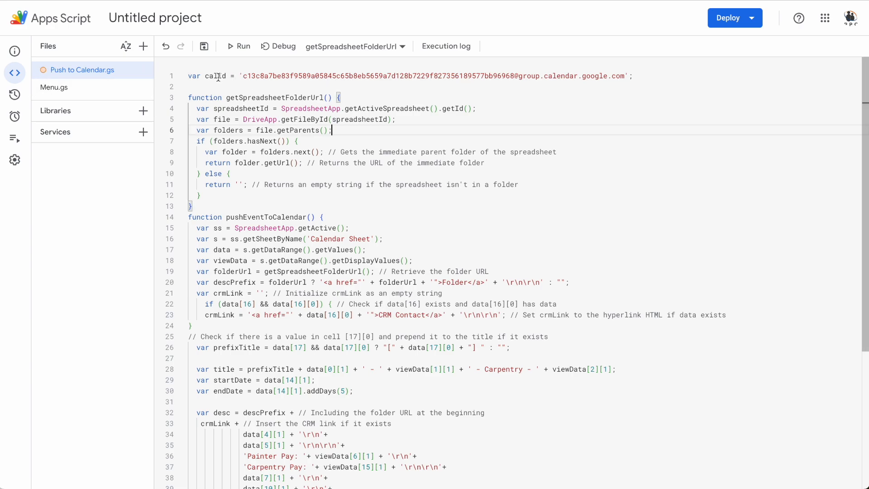
pyautogui.click(205, 48)
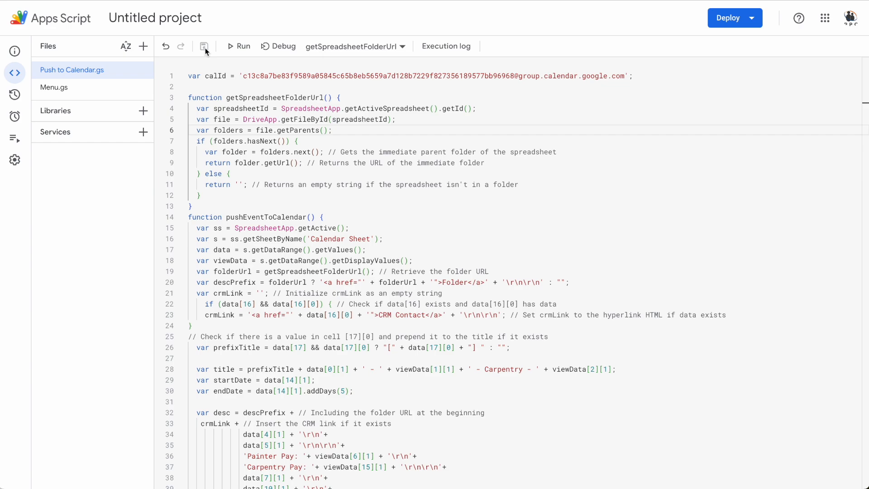
# Examine the event description fields on lines 34–44 and the endDate line in the pushEventToCalendar function
pyautogui.scroll(-4, 205, 203)
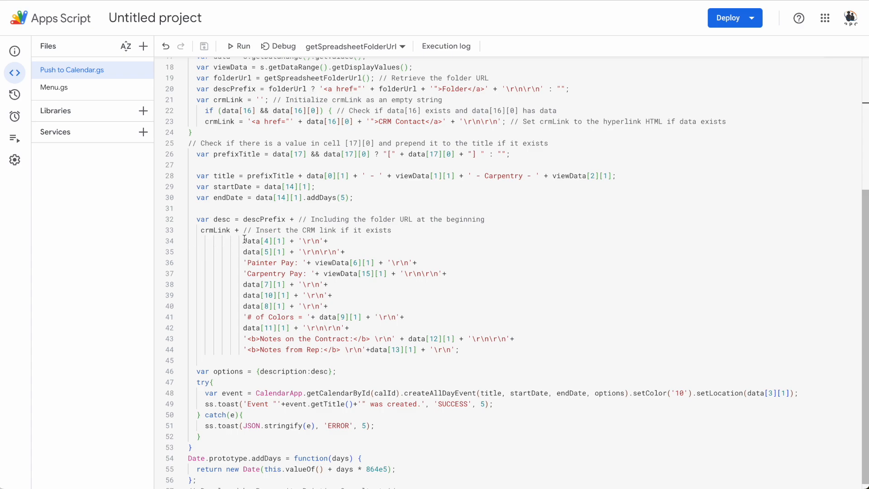
pyautogui.moveTo(243, 241); pyautogui.dragTo(511, 347)
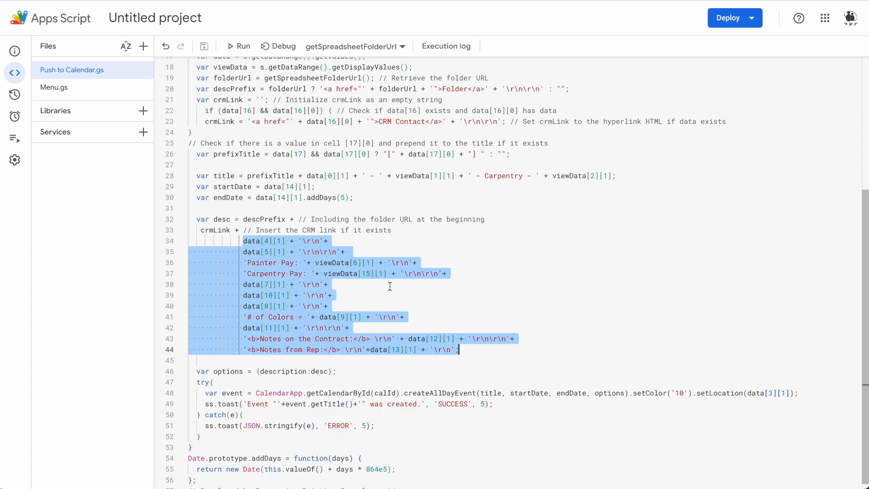
pyautogui.click(455, 306)
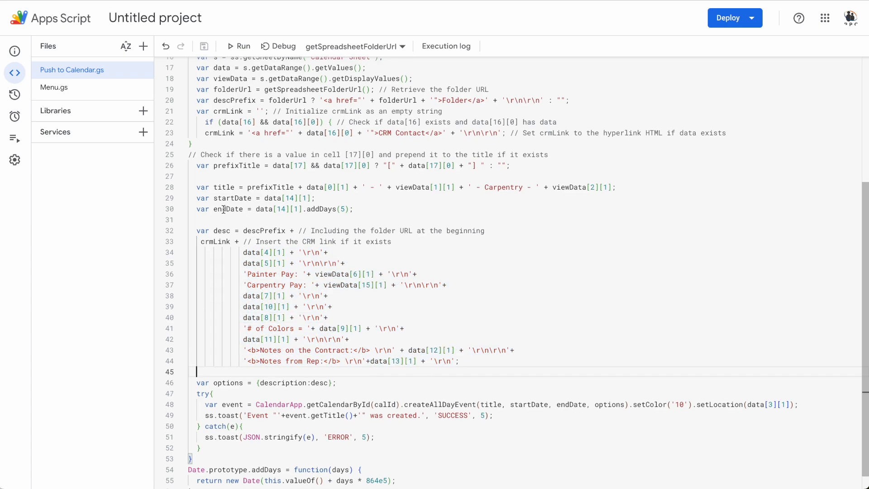
pyautogui.moveTo(190, 213); pyautogui.dragTo(222, 210)
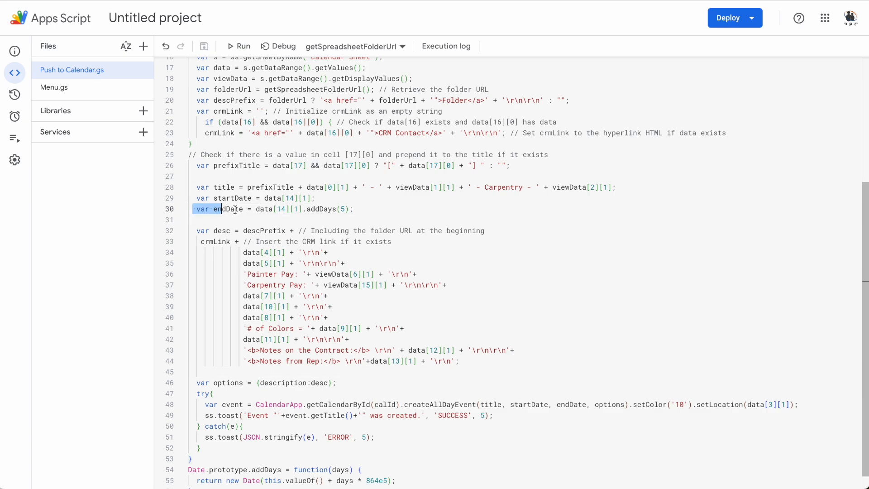
pyautogui.hotkey('ctrl', 'f')
pyautogui.write('enddate')
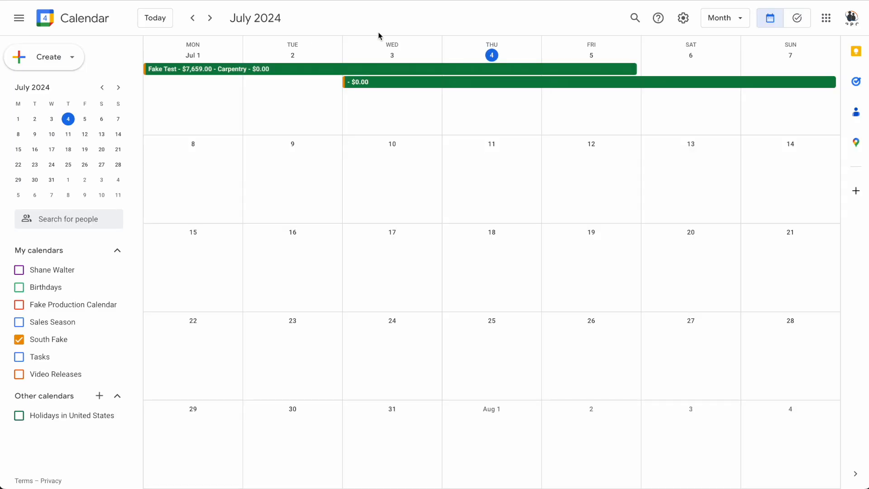
# Switch back to Google Calendar, check the July 1–5 Fake Test event's details again, and close them
pyautogui.click(228, 70)
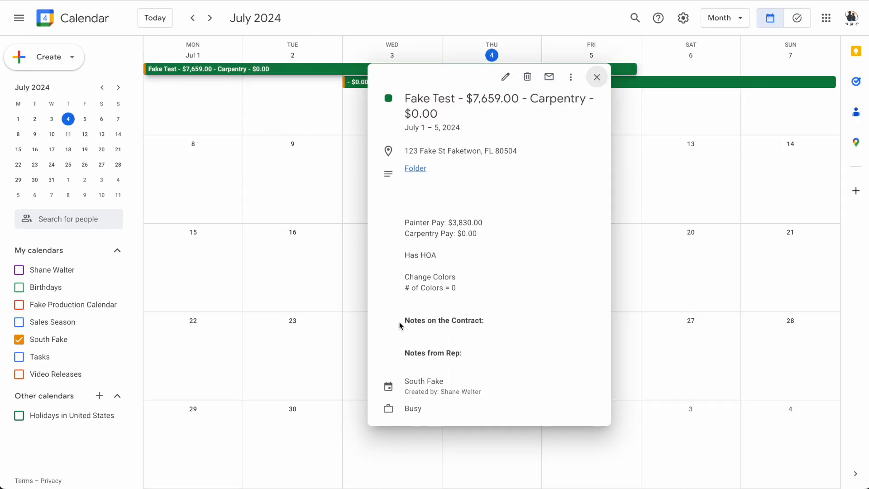
pyautogui.click(596, 77)
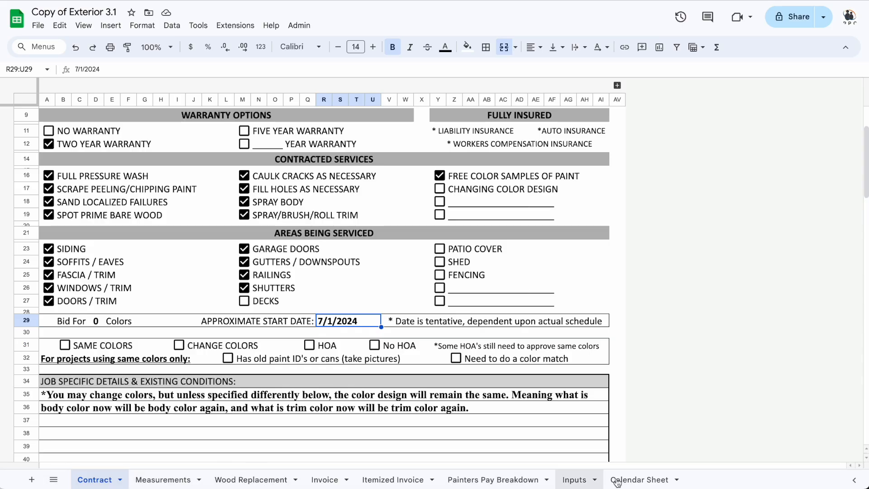
# Open the Calendar Sheet in Copy of Exterior 3.1 and review the Option Choose and Colors cells, B11:B12
pyautogui.click(640, 483)
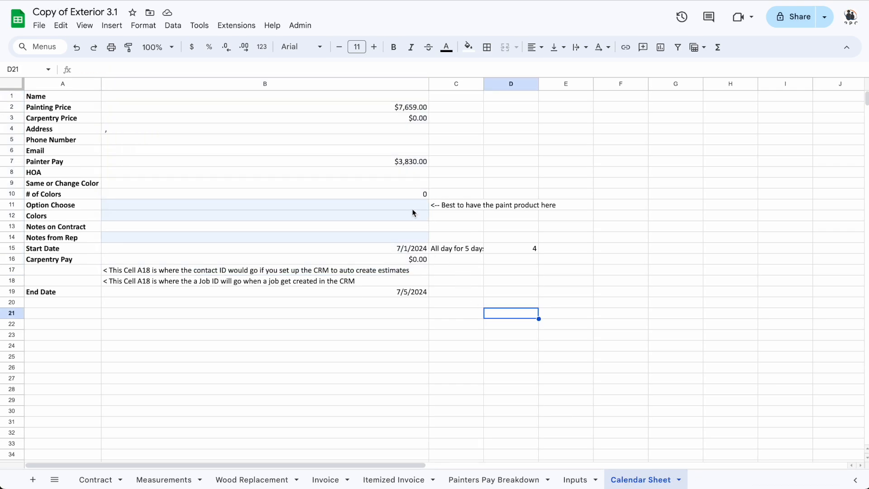
pyautogui.moveTo(413, 205); pyautogui.dragTo(411, 213)
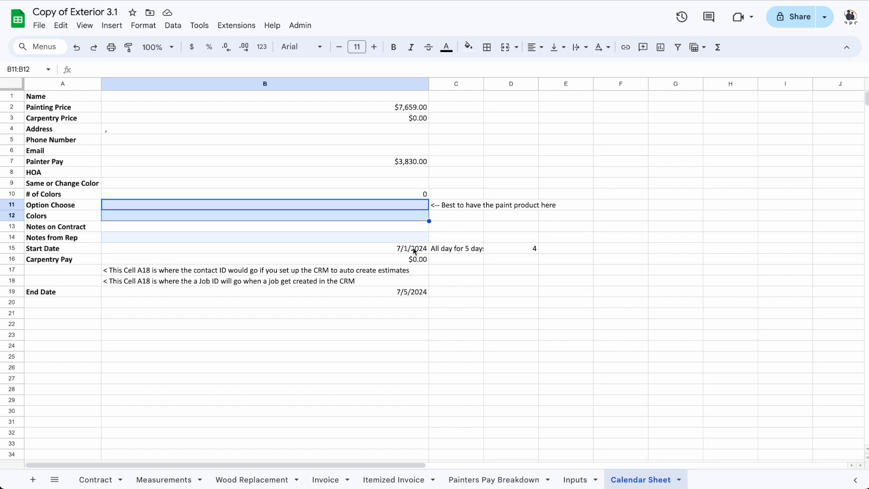
# Review the # of Colors formula in B10 and the job data cells B1:B19 on the Calendar Sheet
pyautogui.click(490, 353)
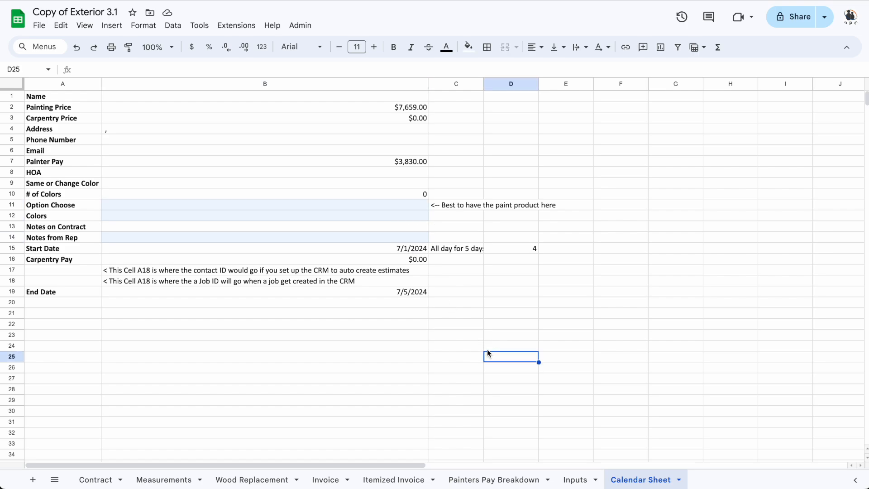
pyautogui.click(388, 196)
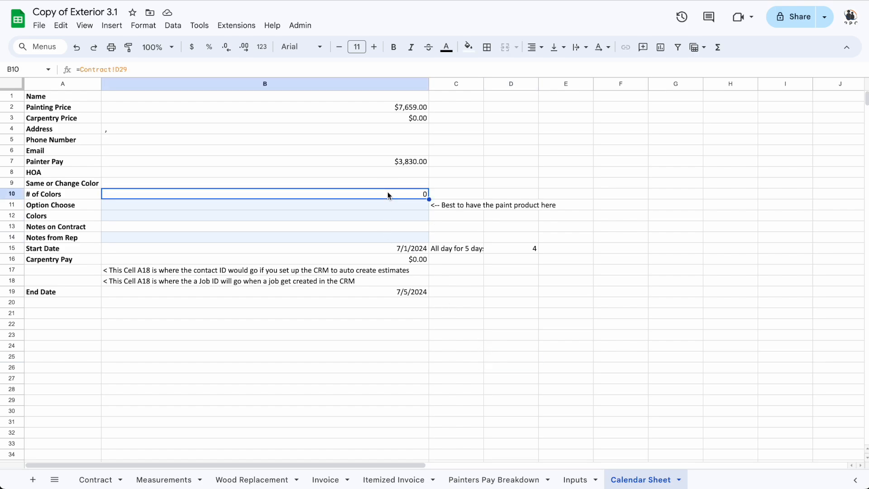
pyautogui.click(127, 69)
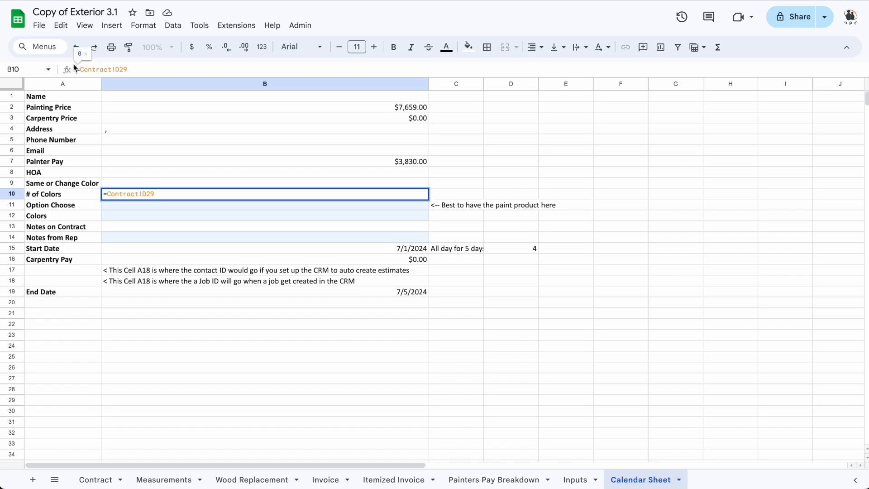
pyautogui.press('Return')
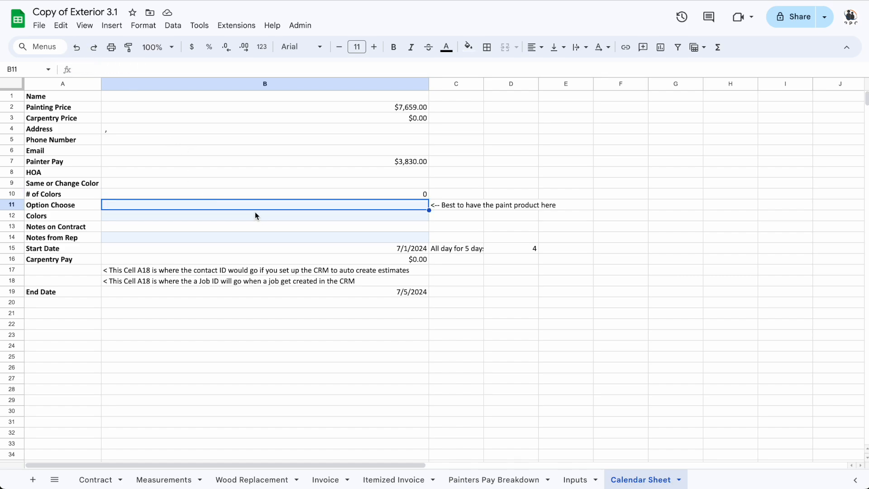
pyautogui.moveTo(408, 96); pyautogui.dragTo(414, 295)
pyautogui.click(490, 313)
pyautogui.click(408, 208)
# Trace the Painting Price formula in B2 to its source on the Measurements sheet
pyautogui.click(156, 107)
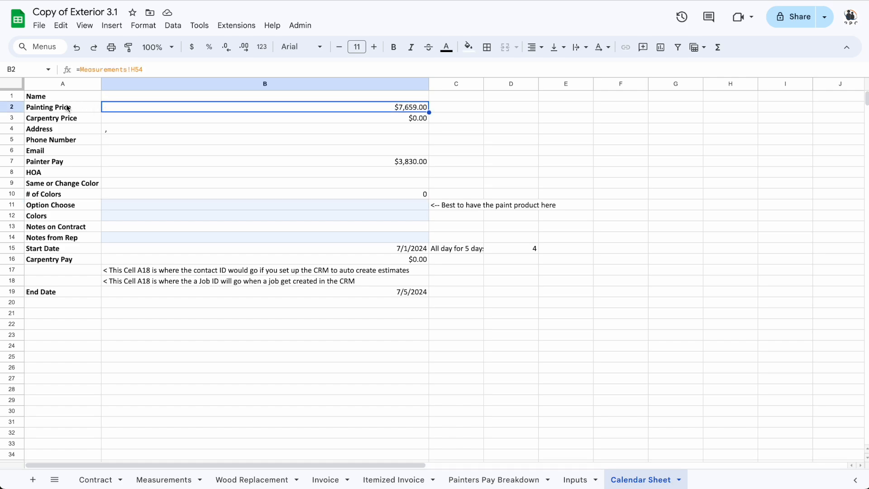
pyautogui.click(166, 479)
pyautogui.scroll(-1, 596, 403)
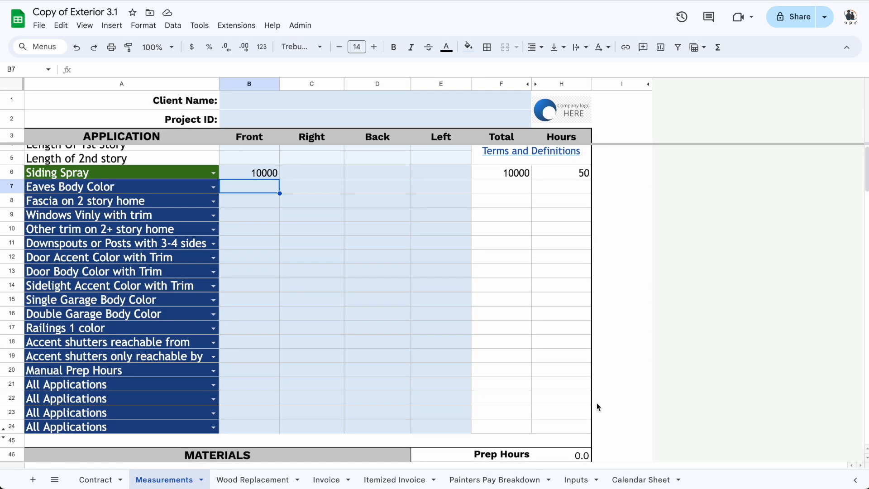
pyautogui.scroll(-8, 597, 404)
pyautogui.click(561, 224)
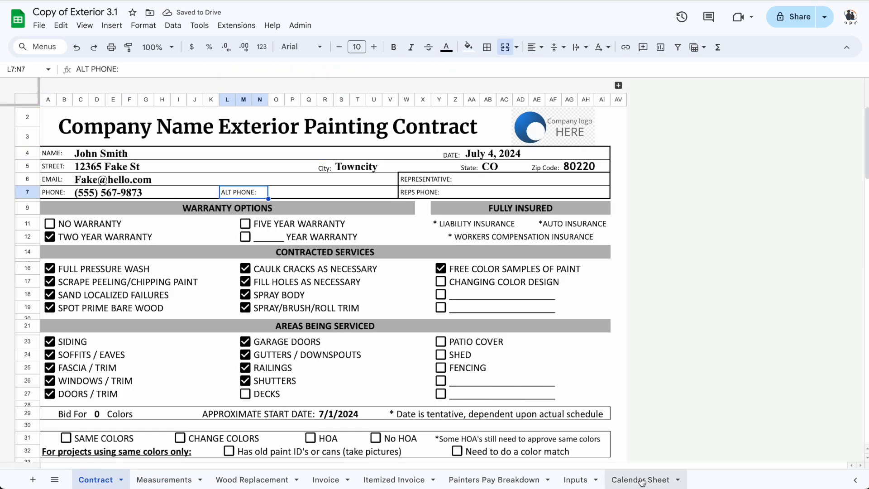
# Check Change Colors and HOA on the Contract sheet, and review the matching HOA and Same or Change Color cells on the Calendar Sheet
pyautogui.click(640, 480)
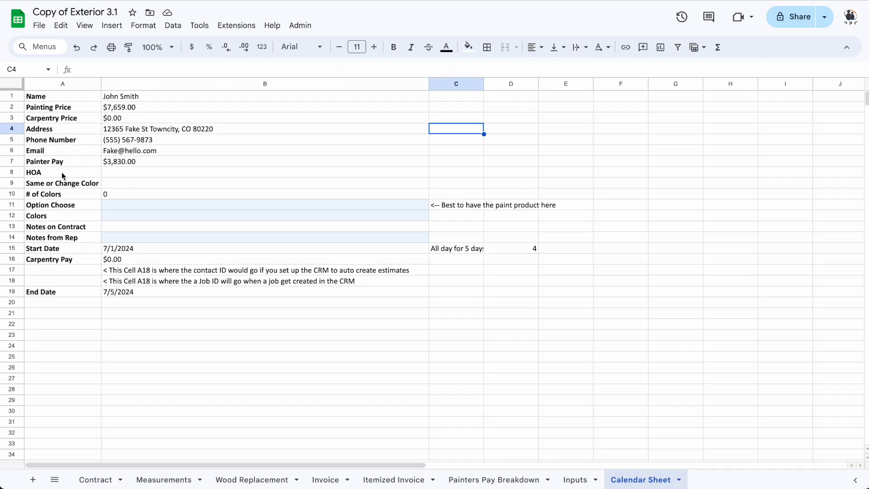
pyautogui.click(93, 481)
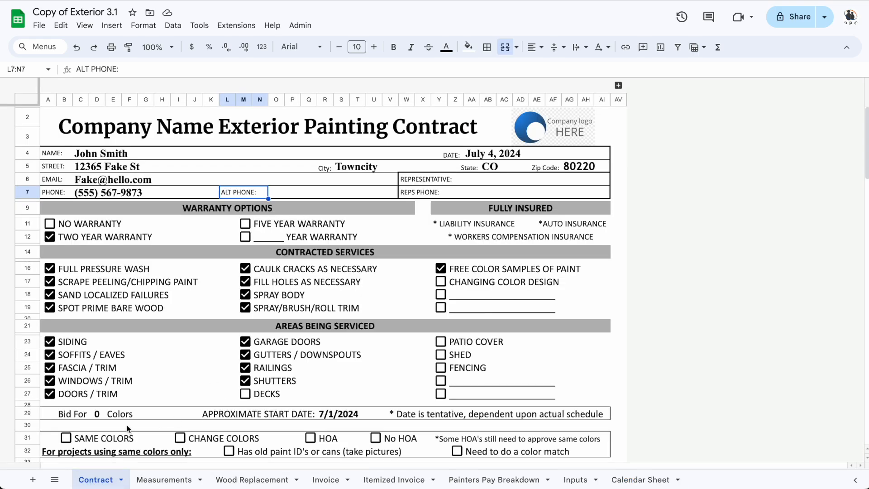
pyautogui.click(180, 438)
pyautogui.click(310, 437)
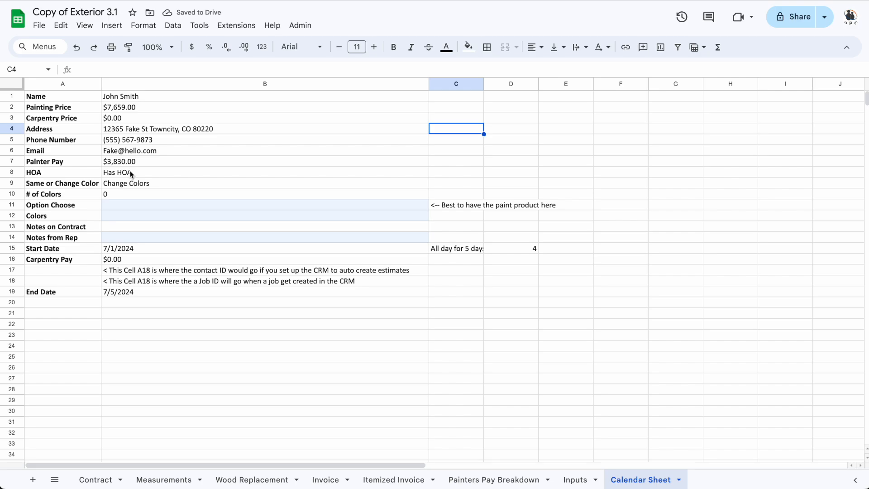
pyautogui.click(132, 174)
pyautogui.click(142, 186)
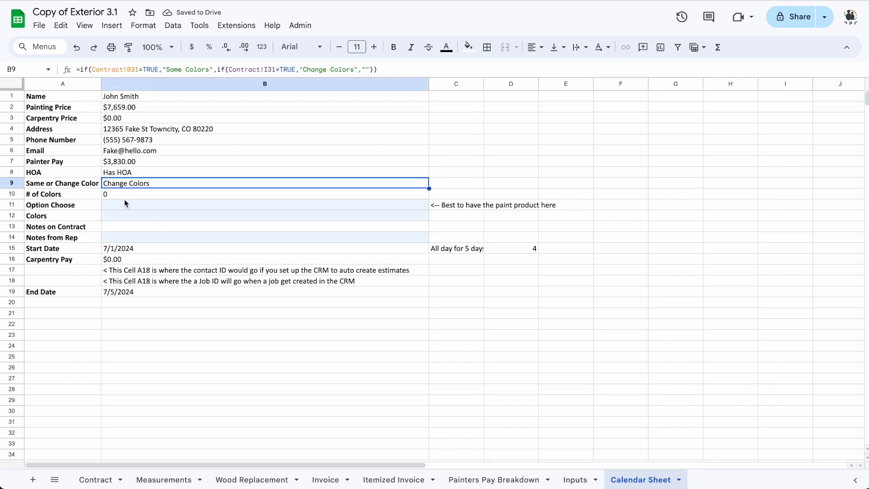
# Set the Contract sheet's Bid For colors value to 3 and return to the Calendar Sheet
pyautogui.click(95, 479)
pyautogui.scroll(-3, 109, 385)
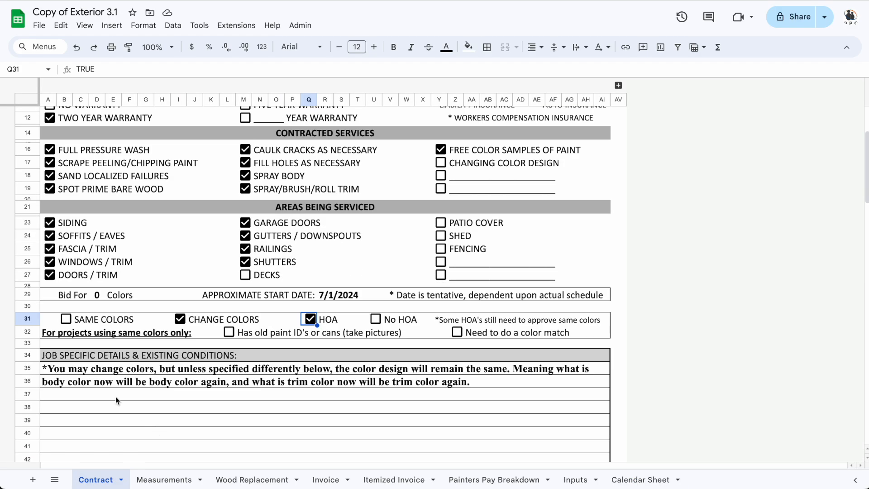
pyautogui.click(93, 297)
pyautogui.write('3')
pyautogui.press('Return')
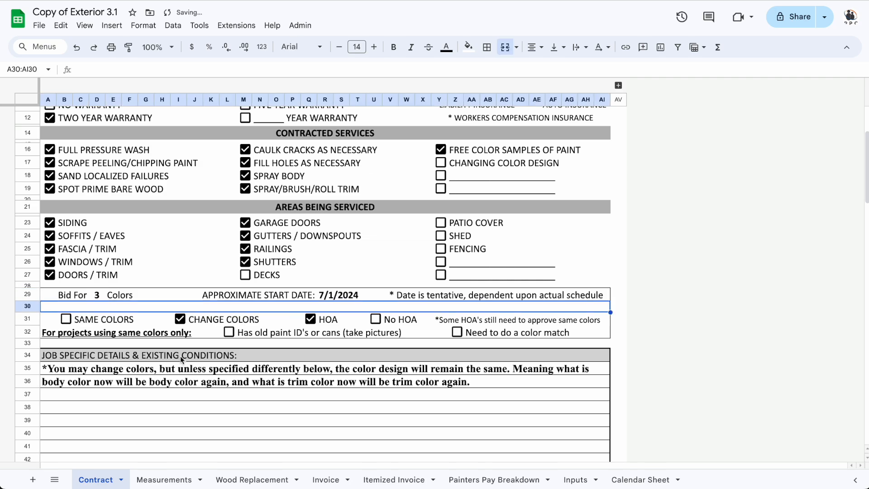
pyautogui.click(641, 480)
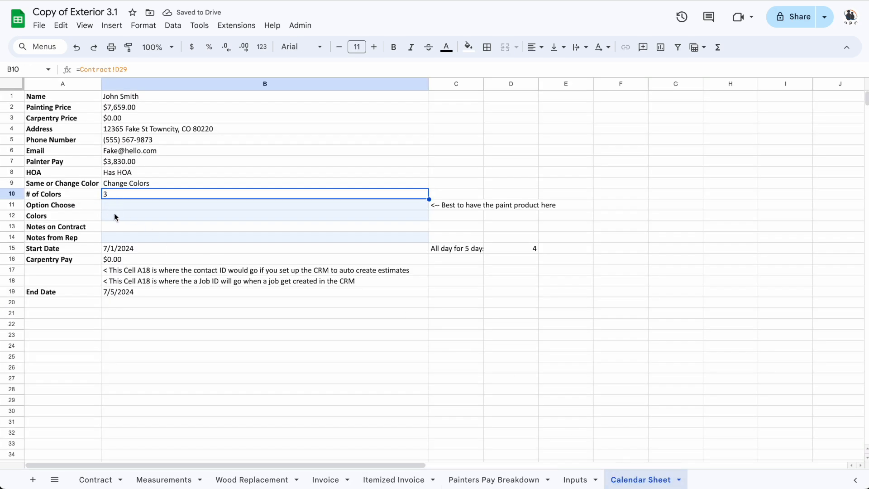
# Enter "Notes on contract would be here if this was a real contract" in Contract row 37, and check Notes on Contract on the Calendar Sheet
pyautogui.click(133, 227)
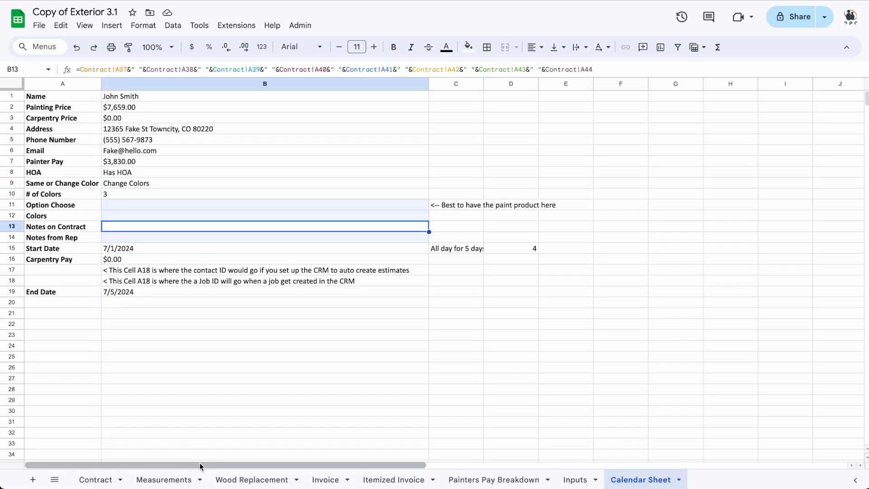
pyautogui.click(93, 480)
pyautogui.click(159, 400)
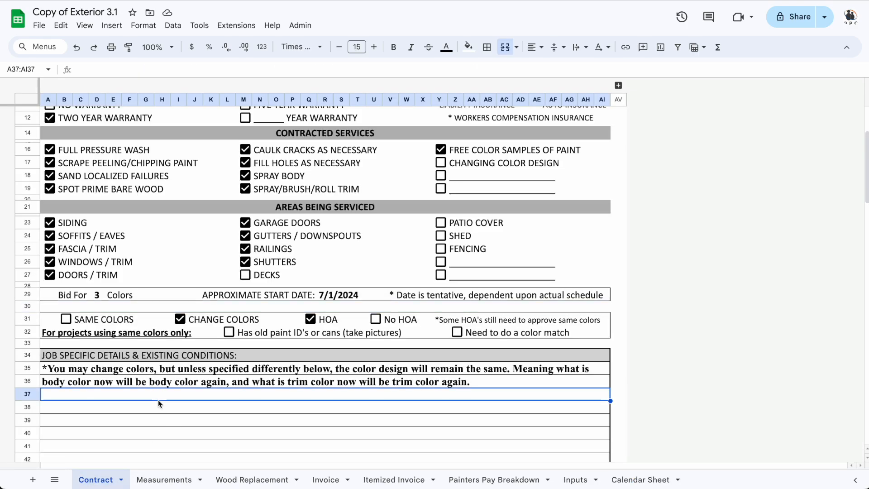
pyautogui.write('Notes on contract would be here if this was a real contract')
pyautogui.press('Return')
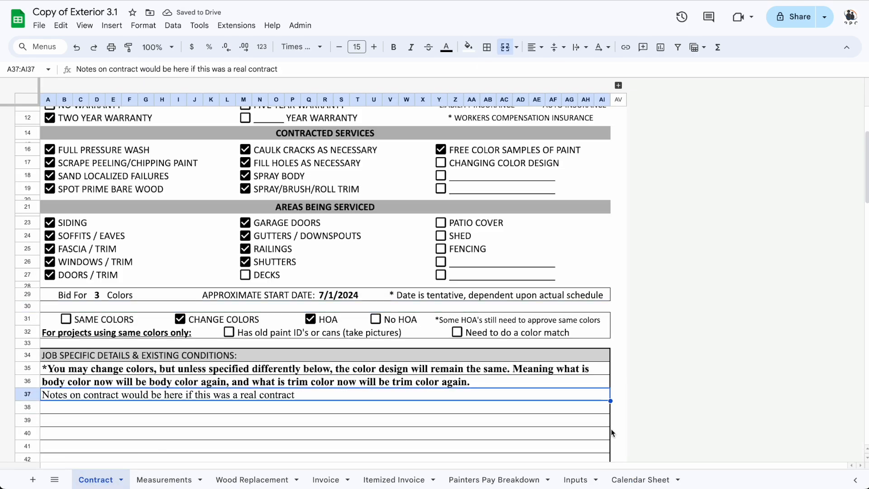
pyautogui.click(640, 480)
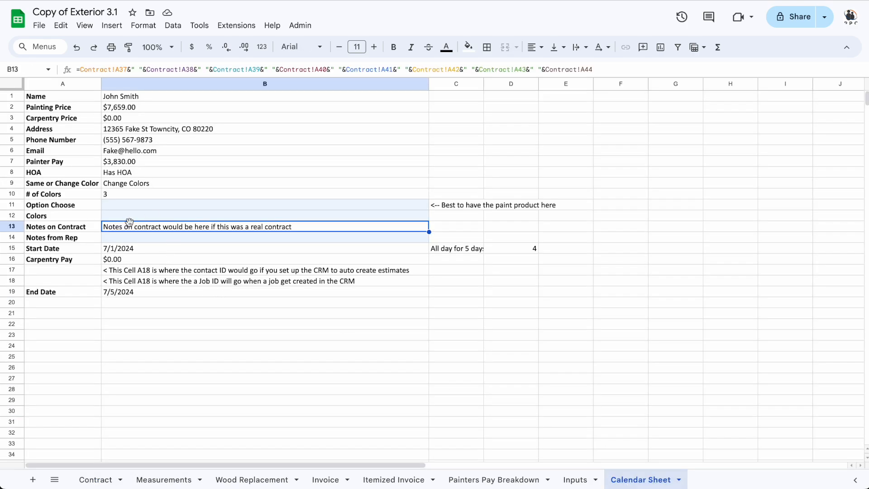
# Enter "Sherwin William Duration Whole House" as the Option Choose value in B11 of the Calendar Sheet
pyautogui.click(69, 208)
pyautogui.click(446, 207)
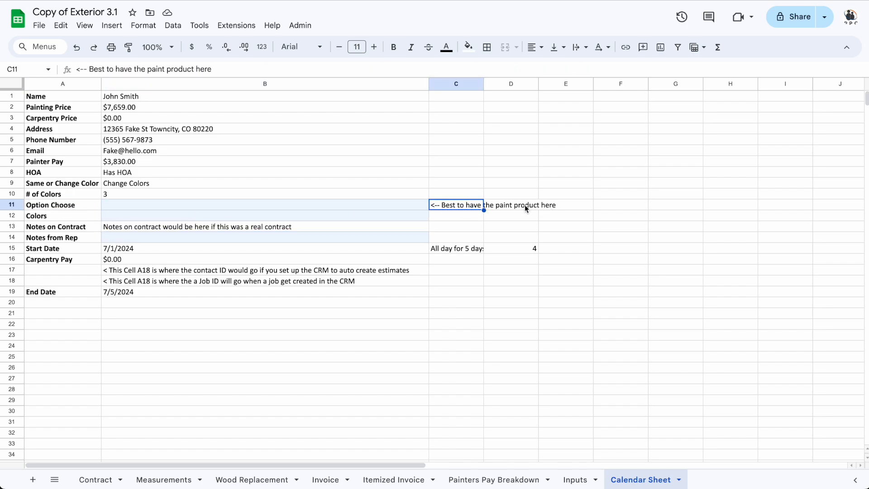
pyautogui.click(379, 206)
pyautogui.write('Sher')
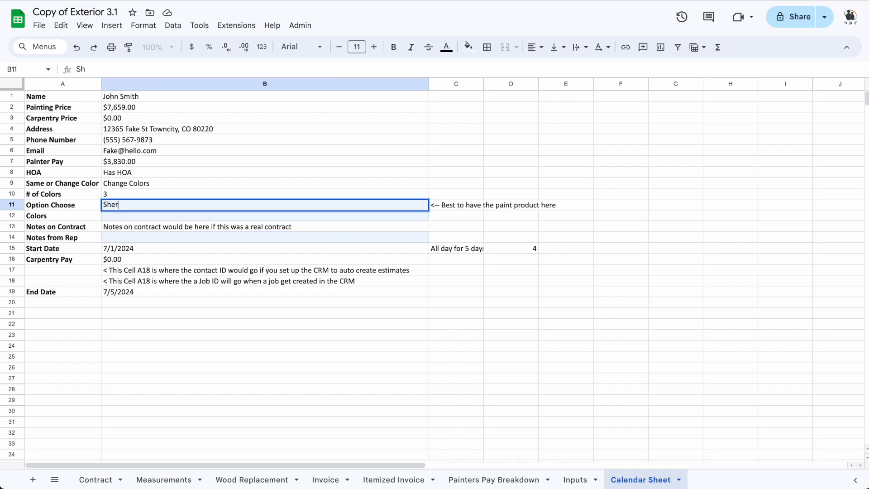
pyautogui.write('win William Durati')
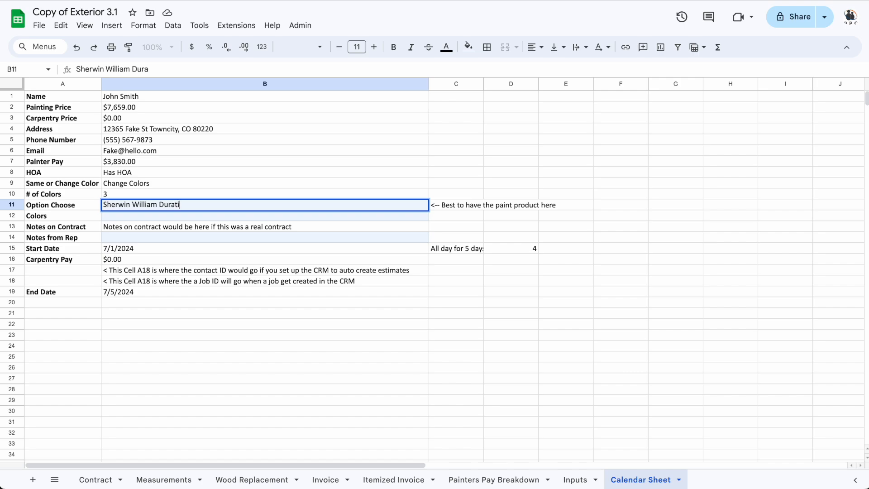
pyautogui.write('on Whole House')
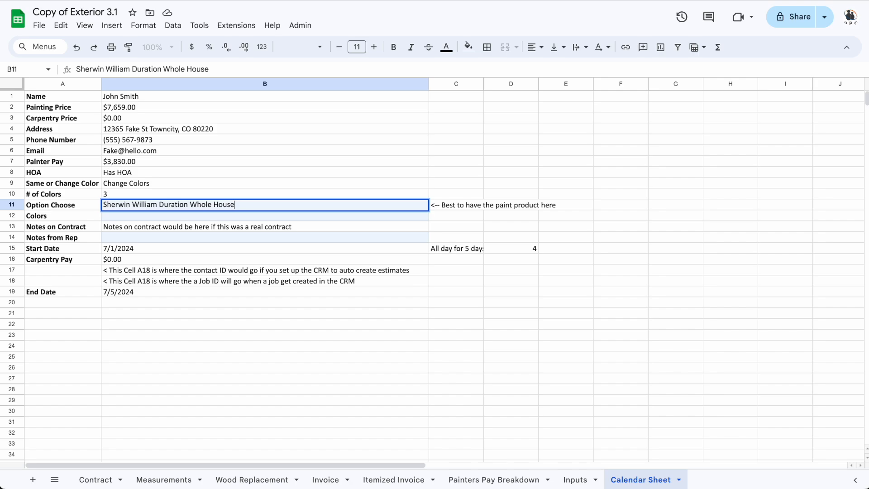
pyautogui.press('Return')
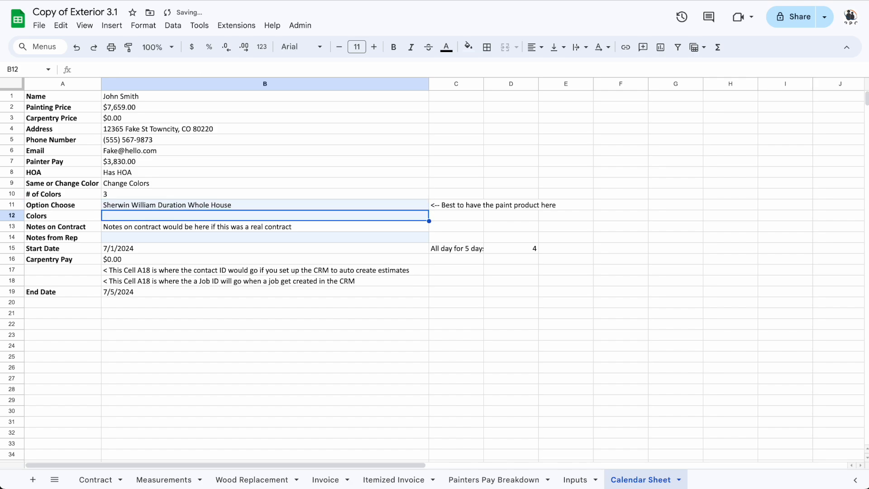
# Enter "SW 4785 fakecolor" as the Colors value in B12
pyautogui.write('47')
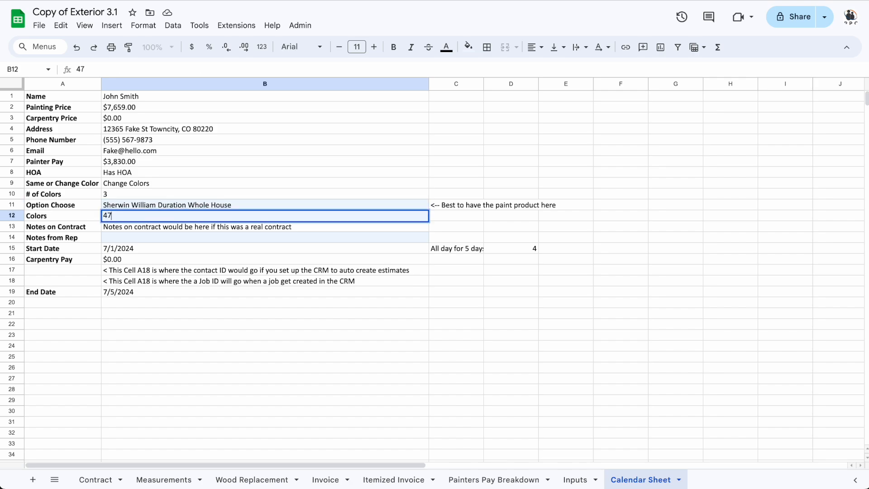
pyautogui.write('85 fakecolor')
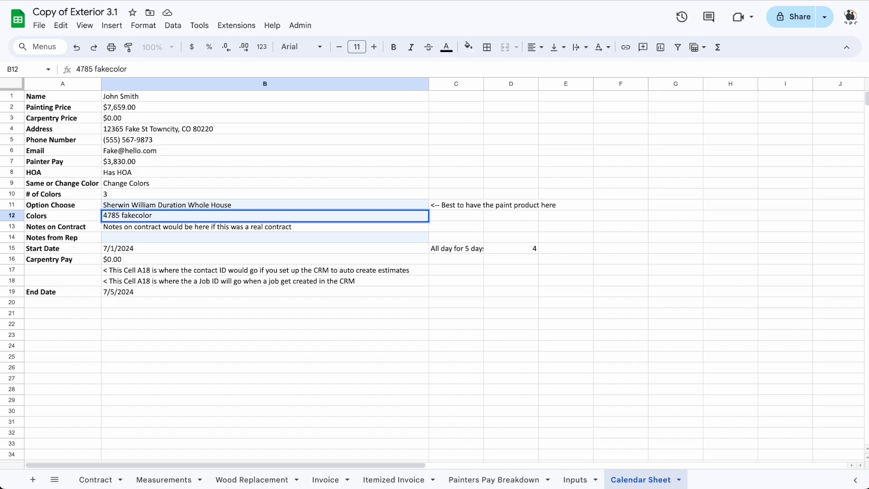
pyautogui.press('Return')
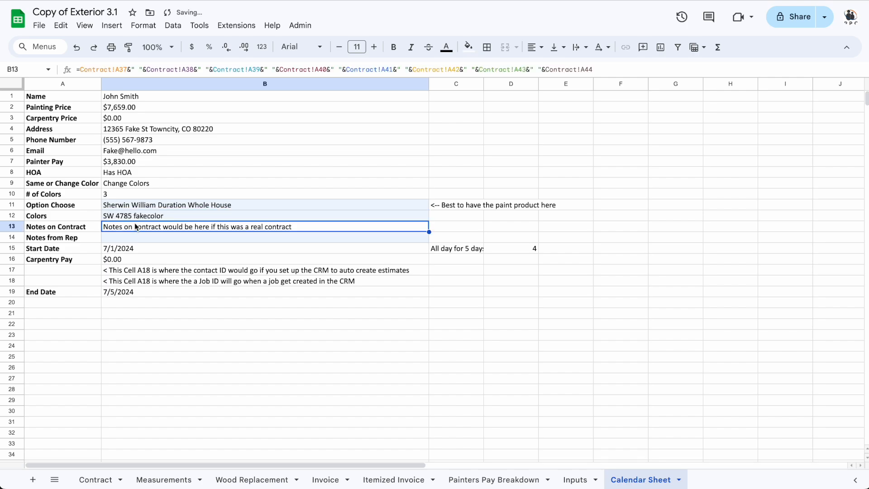
# Switch to Apps Script and compare the description fields on lines 34–44 with the Painter Pay line in the Fake Test calendar event
pyautogui.click(253, 335)
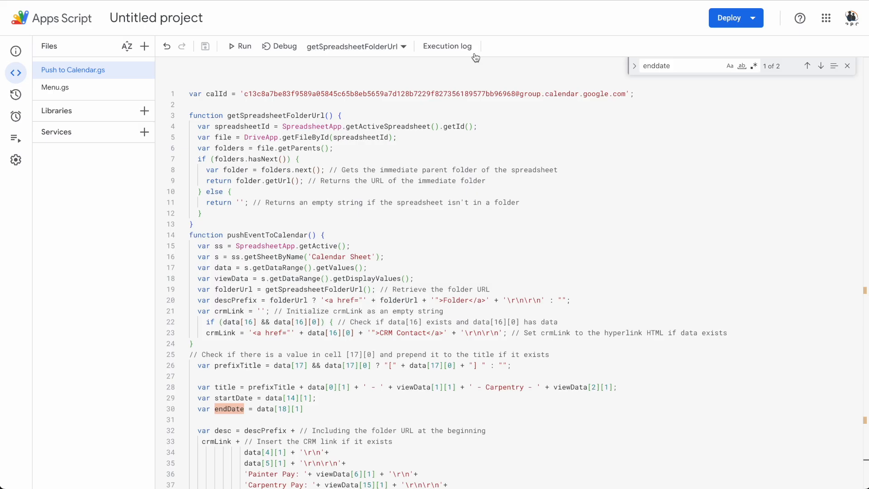
pyautogui.scroll(-5, 357, 324)
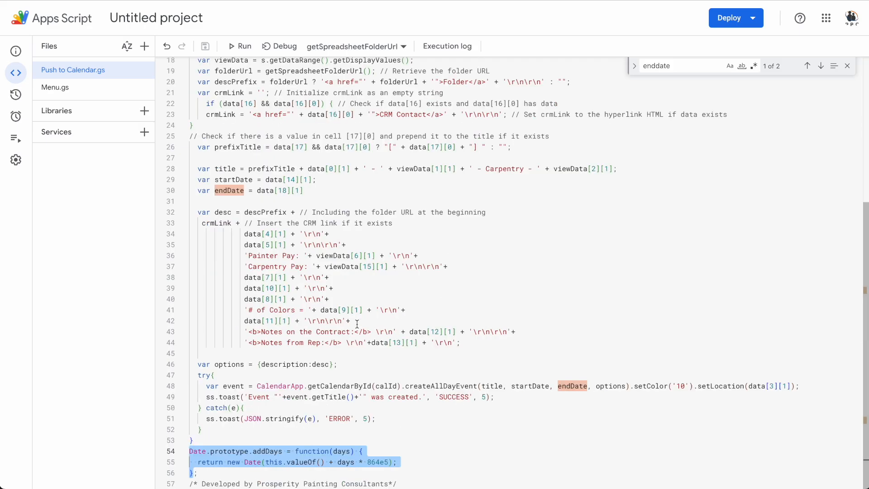
pyautogui.moveTo(451, 354); pyautogui.dragTo(240, 234)
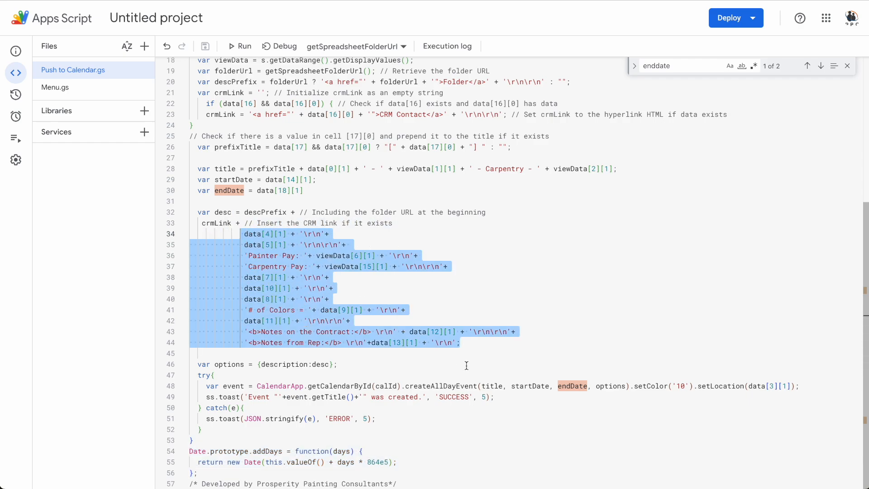
pyautogui.click(292, 235)
pyautogui.click(444, 320)
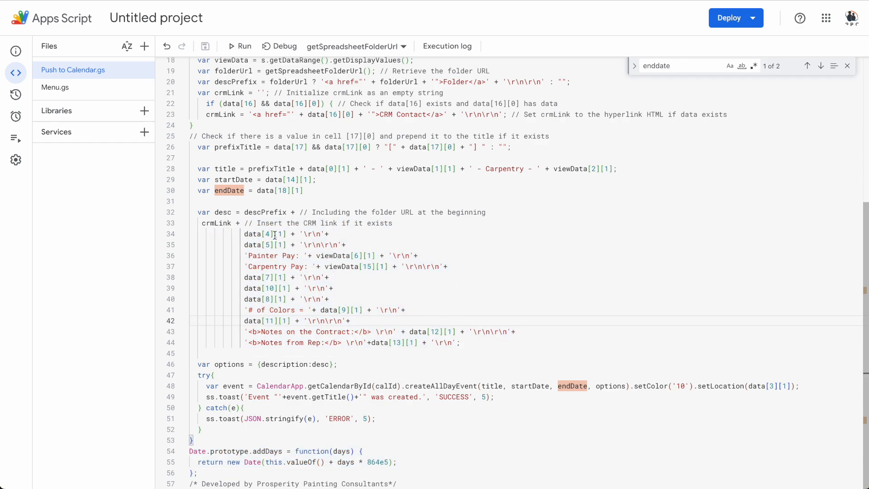
pyautogui.moveTo(260, 232); pyautogui.dragTo(296, 235)
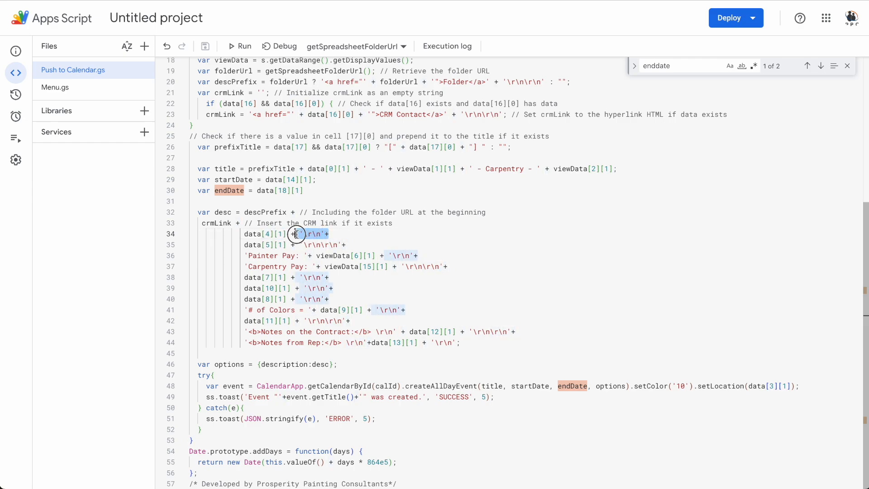
pyautogui.click(473, 342)
pyautogui.moveTo(249, 257); pyautogui.dragTo(296, 257)
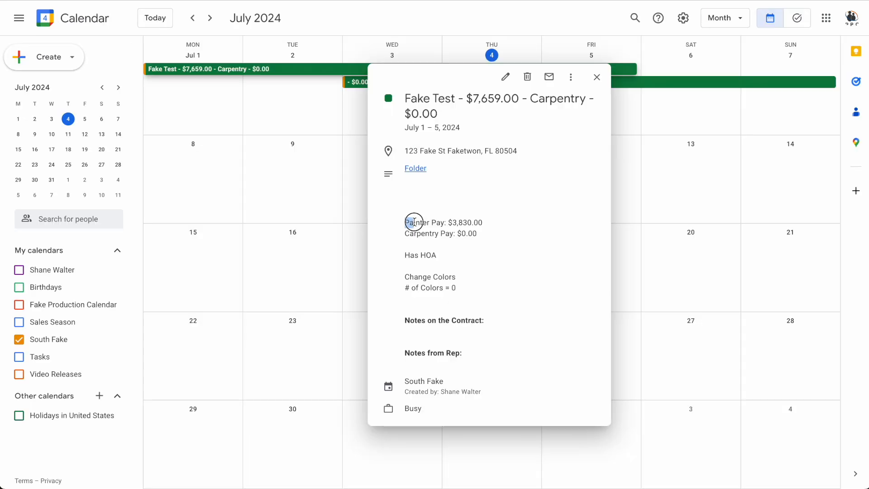
pyautogui.moveTo(405, 223); pyautogui.dragTo(484, 222)
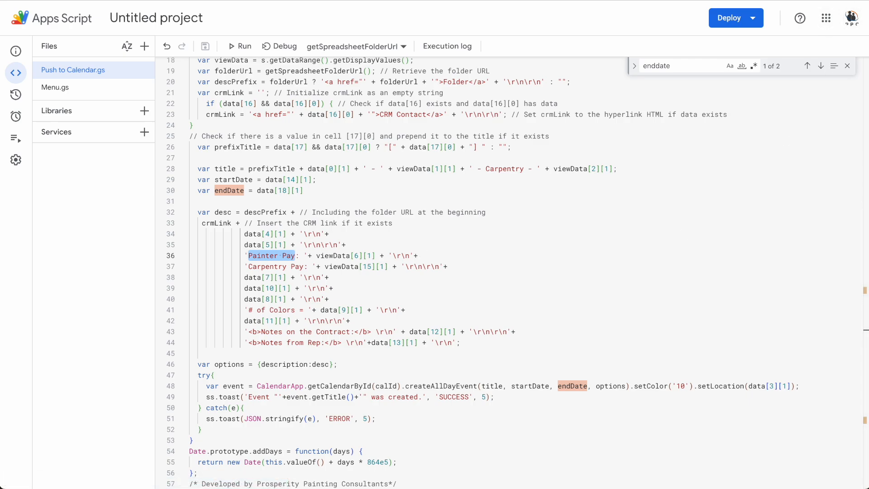
# Copy the event description code on lines 33–44 of the script, open ChatGPT in a new tab and submit the code there
pyautogui.moveTo(461, 342); pyautogui.dragTo(227, 227)
pyautogui.press('super+t')
pyautogui.write('chat gp')
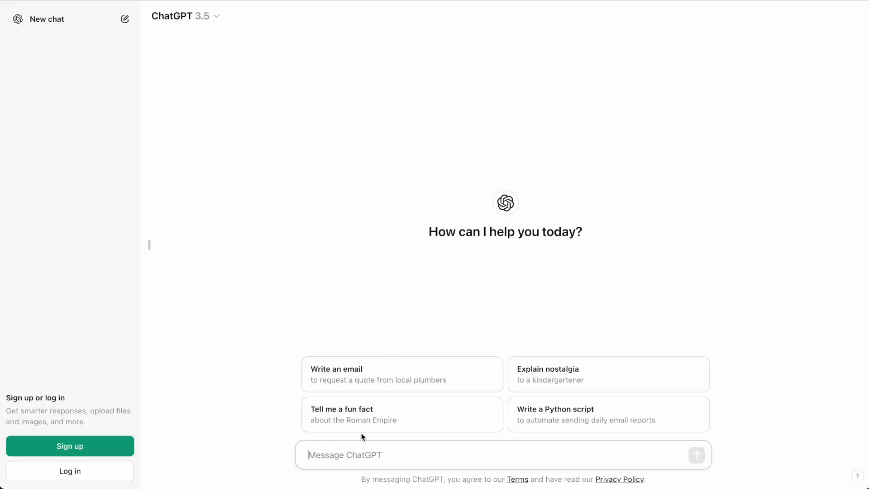
pyautogui.press('super+v')
pyautogui.press('Return')
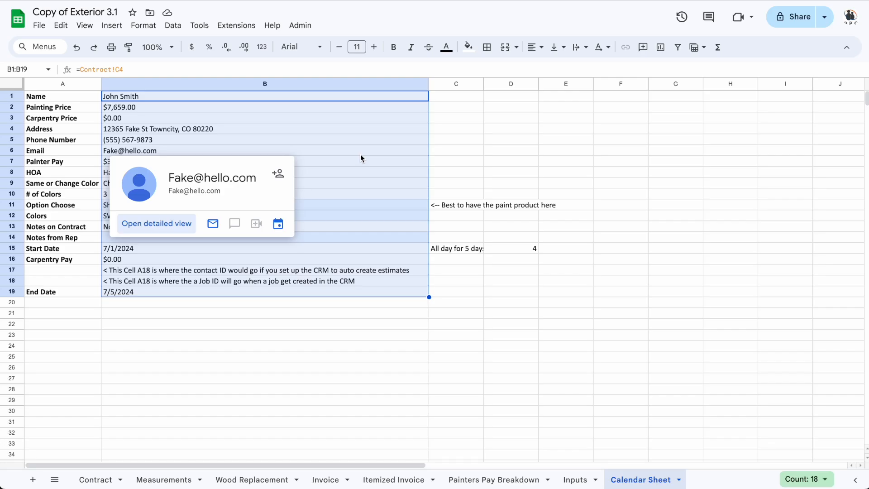
# Enter the label "Adjustment" in cell A24 of the Calendar Sheet
pyautogui.click(340, 317)
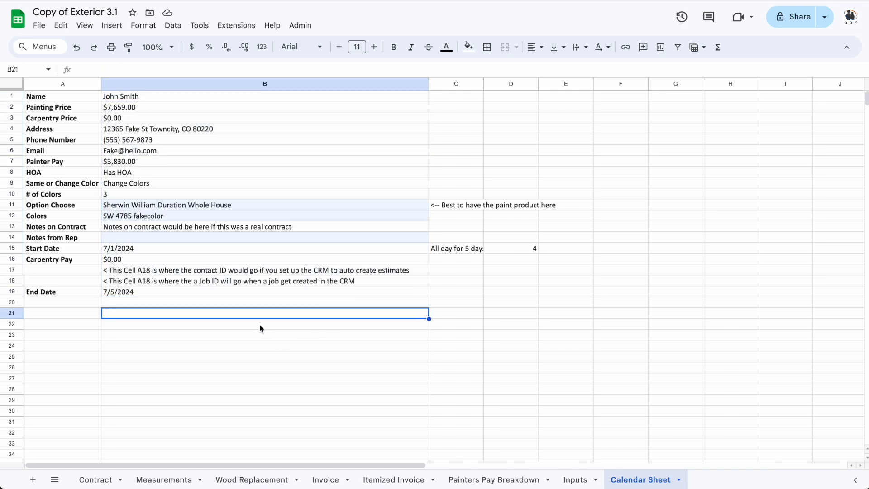
pyautogui.click(86, 349)
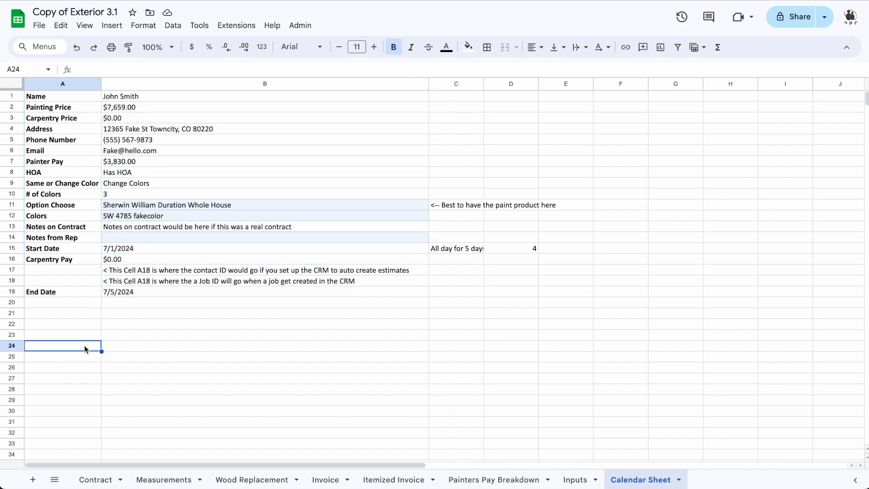
pyautogui.write('Adjustment')
pyautogui.press('Tab')
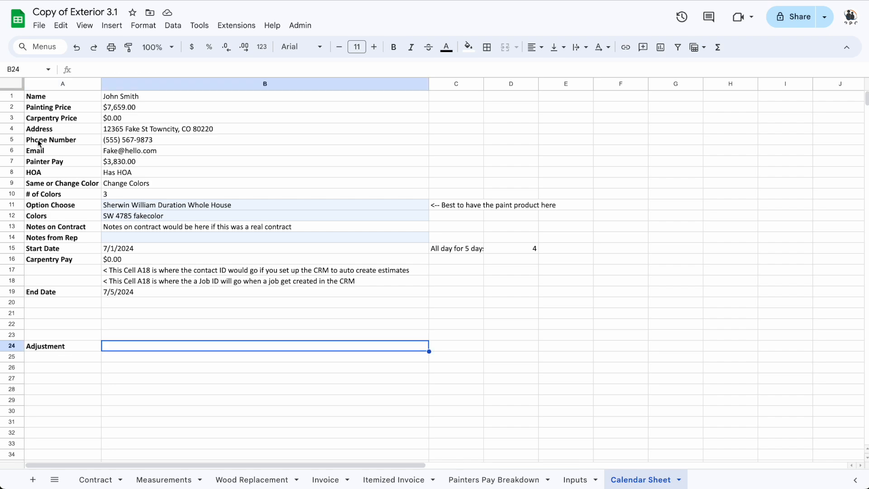
# Switch to ChatGPT and ask it to rewrite the code, removing cell 6B and adding a new row for cell 24B in bold
pyautogui.click(13, 152)
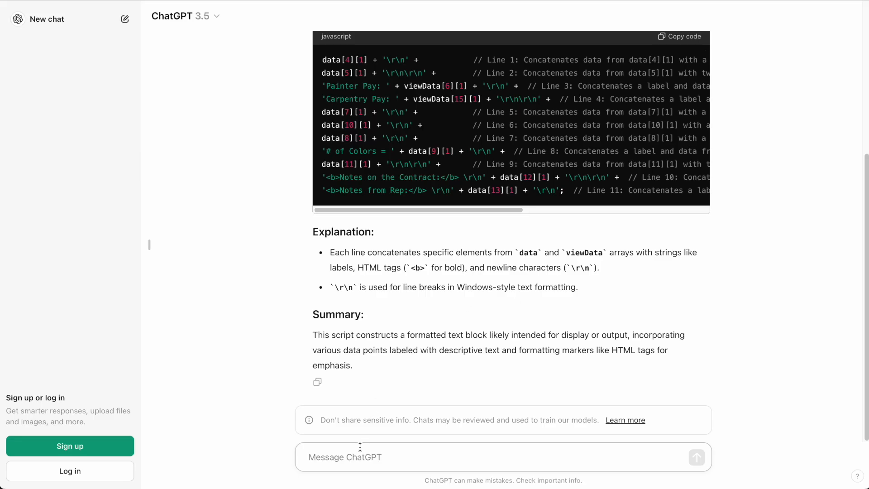
pyautogui.write('Can you ')
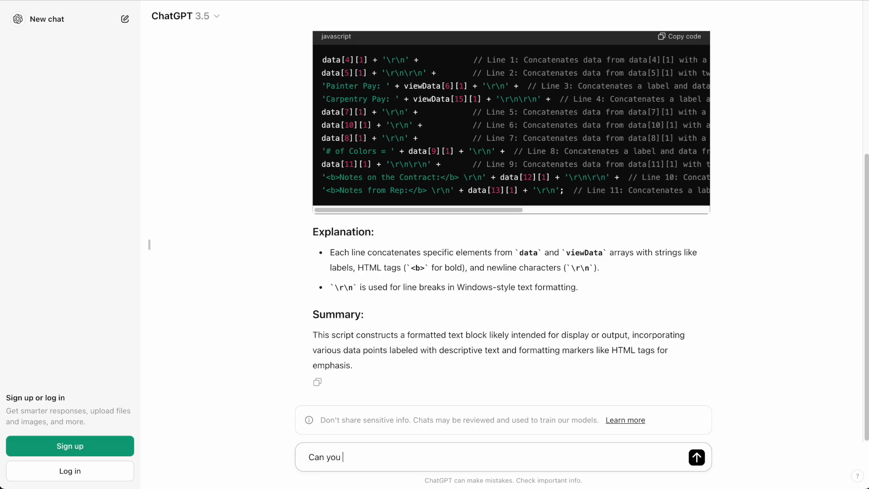
pyautogui.write('rewrite this to remove ')
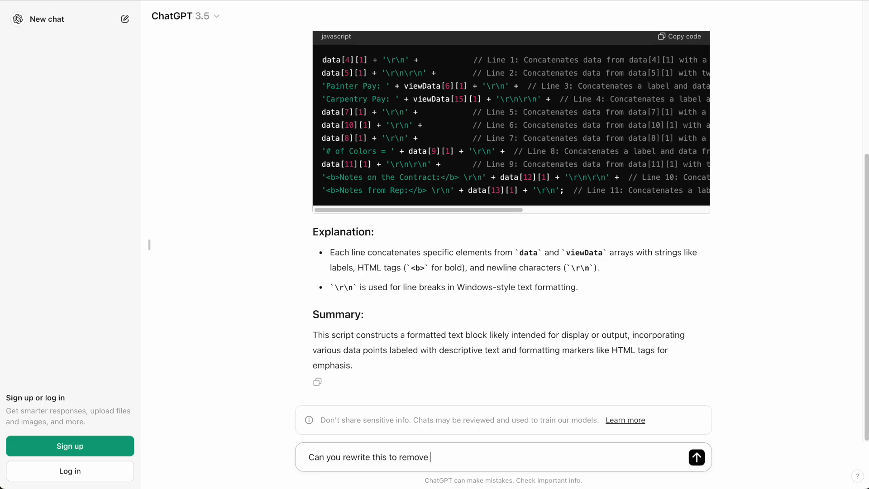
pyautogui.write('cell 6B, and then ad in ')
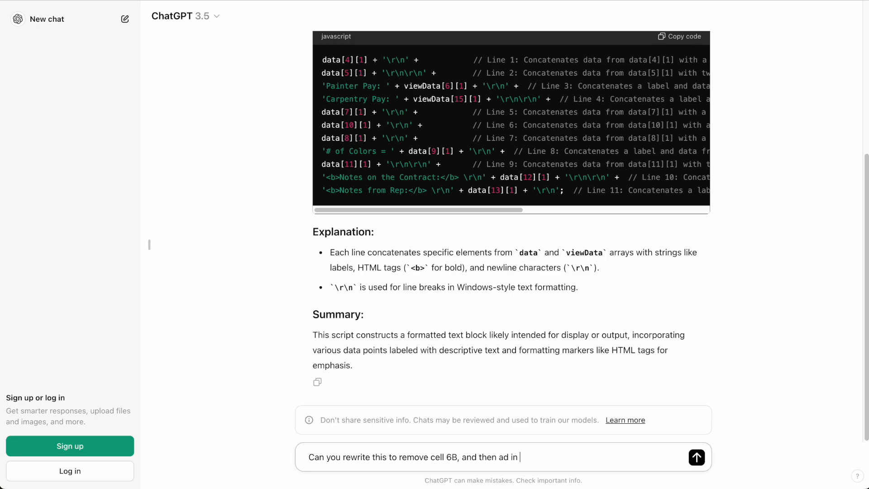
pyautogui.write('a new row cell 24B, and make it bo')
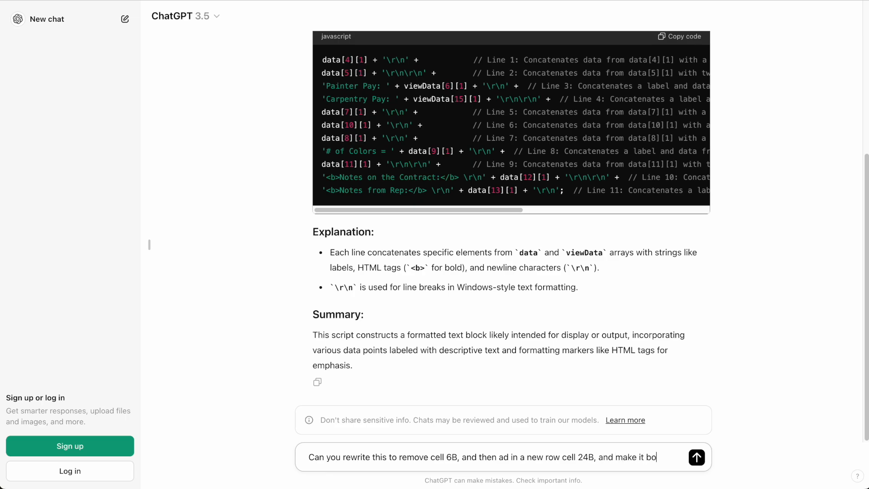
pyautogui.write('ld please?')
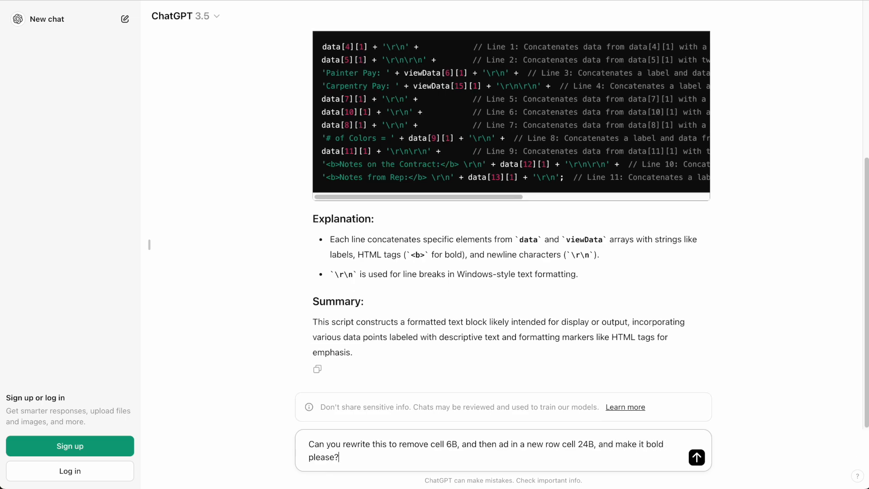
pyautogui.press('Return')
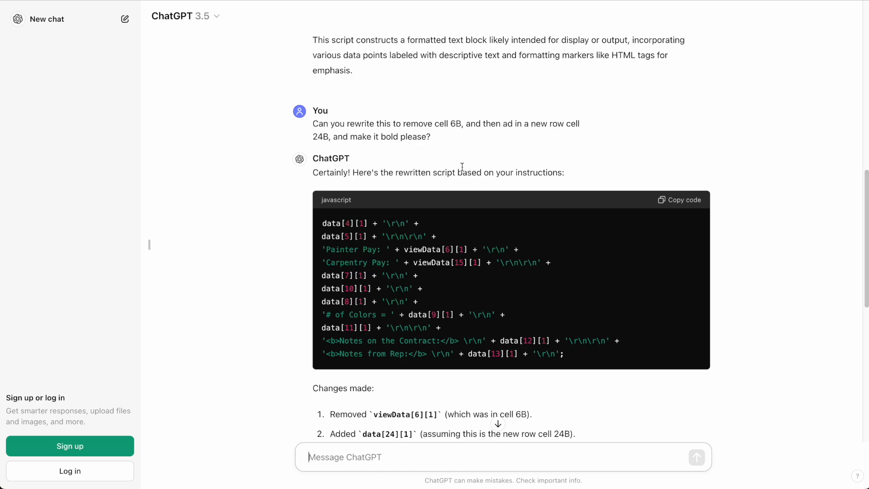
# Review the listed changes in ChatGPT's reply and copy the code of the Revised Script
pyautogui.scroll(-2, 536, 270)
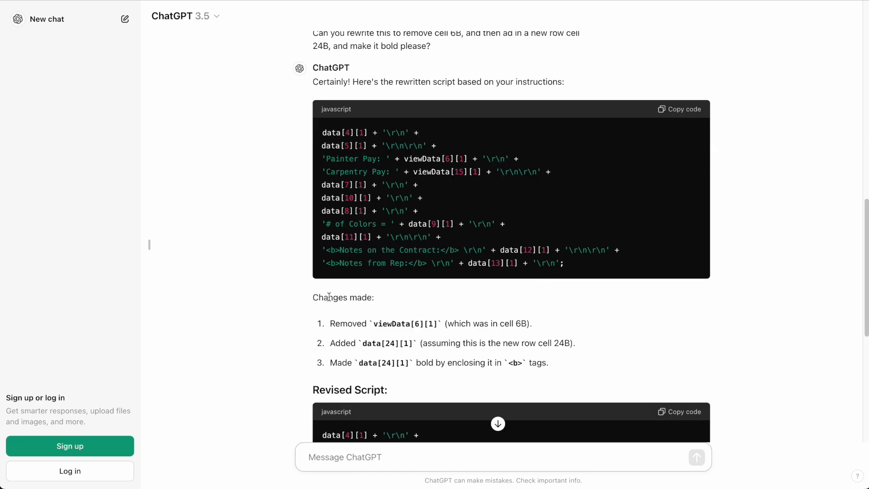
pyautogui.moveTo(313, 298); pyautogui.dragTo(374, 298)
pyautogui.scroll(-5, 485, 398)
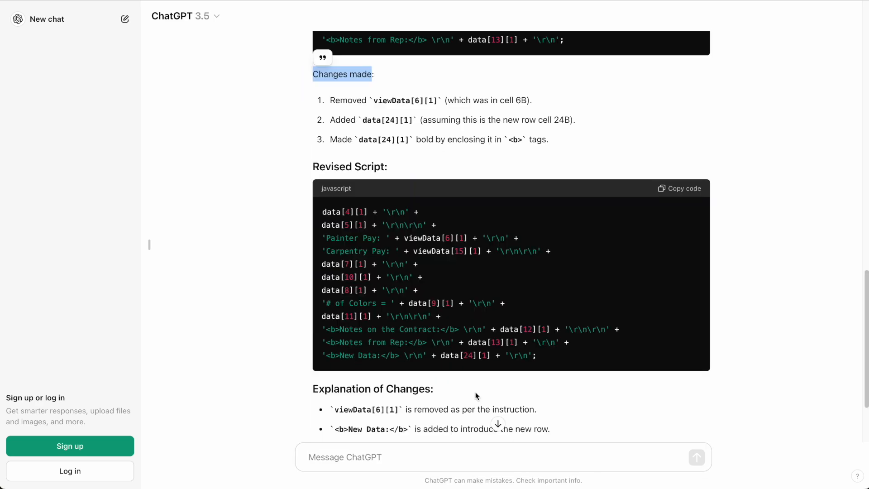
pyautogui.moveTo(388, 167); pyautogui.dragTo(314, 168)
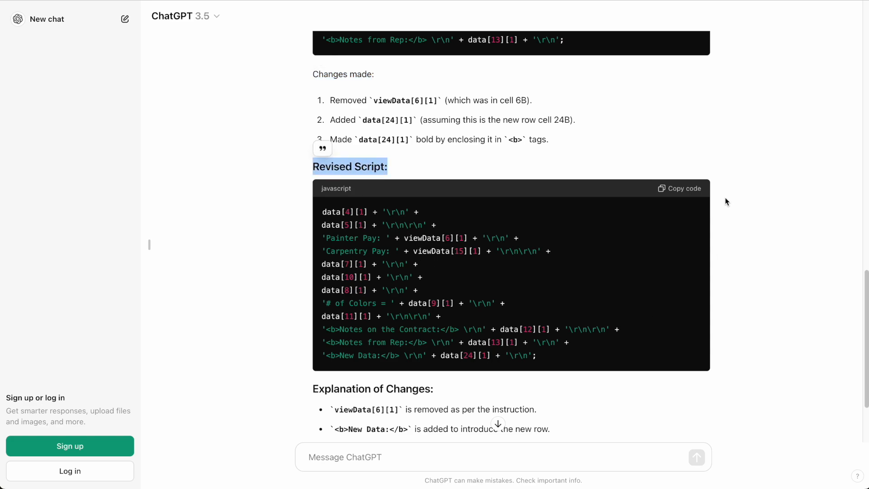
pyautogui.click(690, 189)
# Switch to Apps Script and examine the event description code on lines 33–49 of Push to Calendar.gs
pyautogui.hotkey('ctrl', 'Tab')
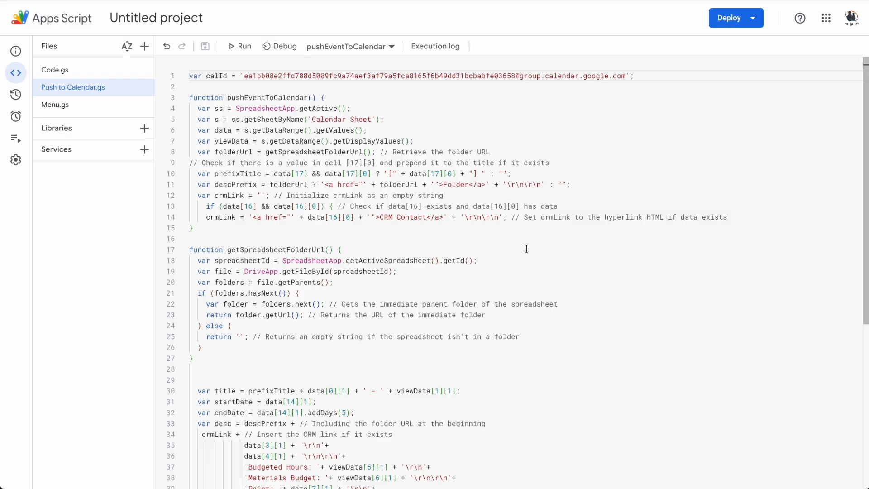
pyautogui.scroll(-3, 526, 248)
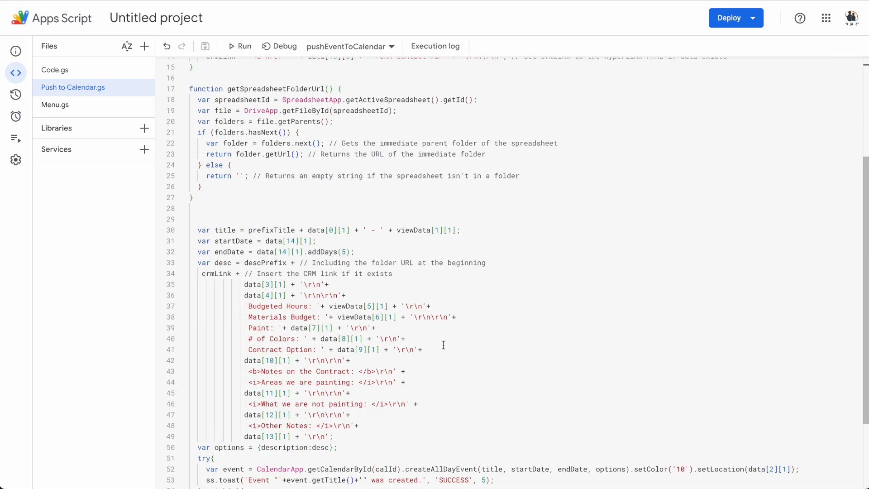
pyautogui.hotkey('ctrl', 'Tab')
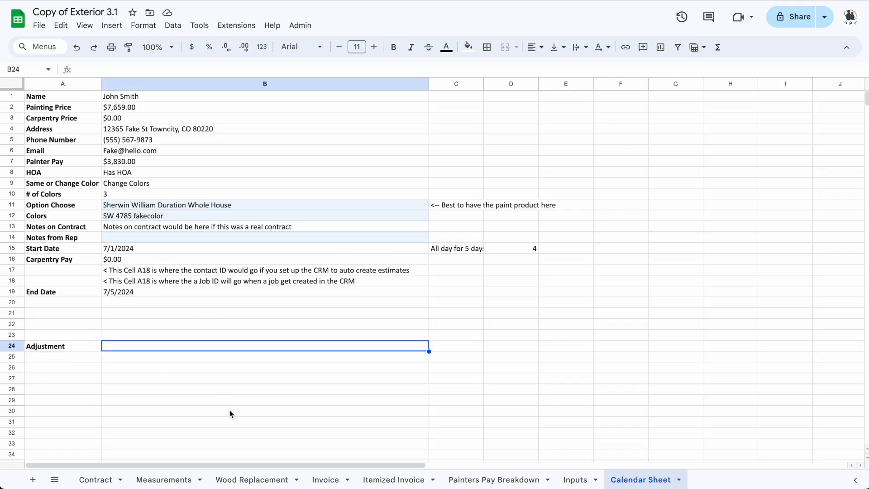
# Link B24 of the Calendar Sheet to the Prep Hours value in H46 of the Measurements sheet
pyautogui.click(247, 481)
pyautogui.click(164, 480)
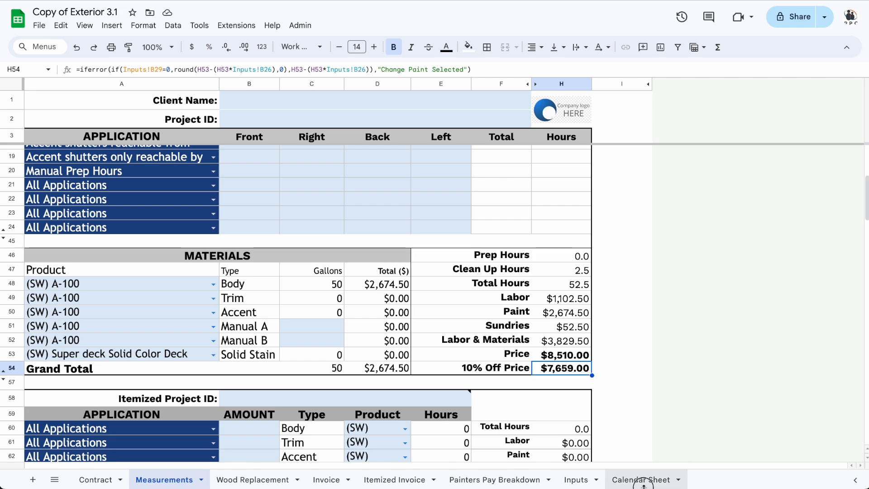
pyautogui.click(628, 480)
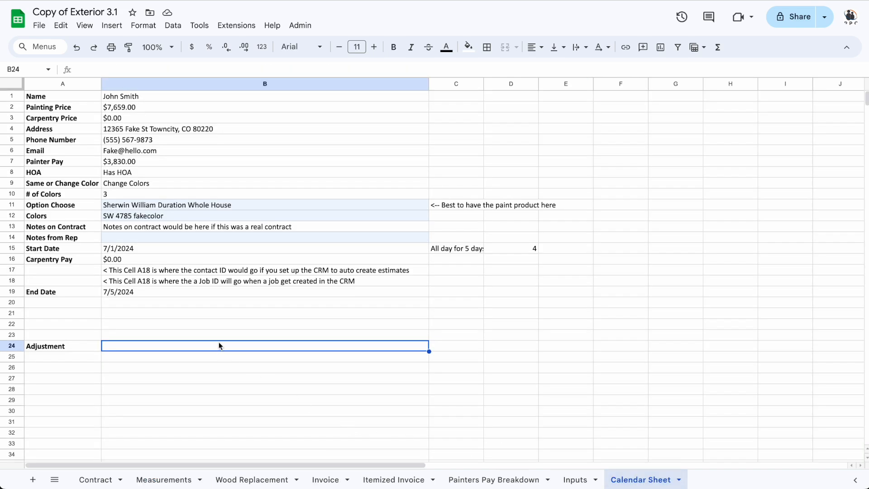
pyautogui.write('=')
pyautogui.click(161, 480)
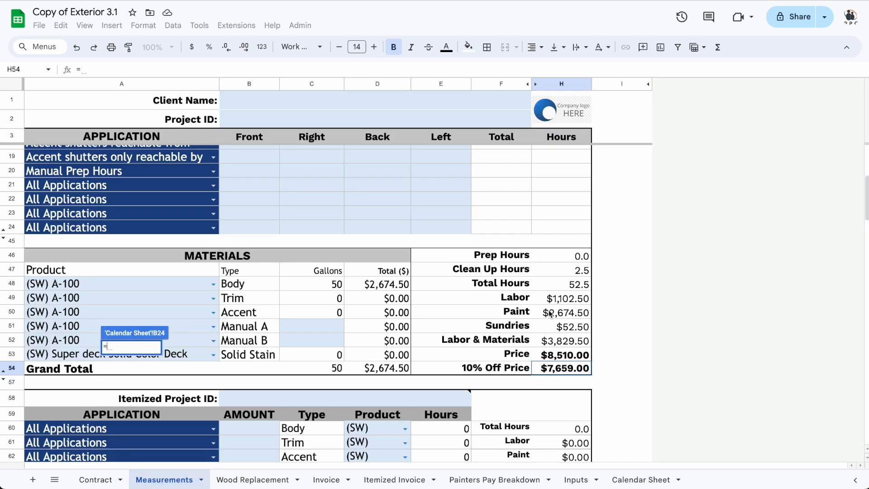
pyautogui.click(578, 256)
pyautogui.press('Return')
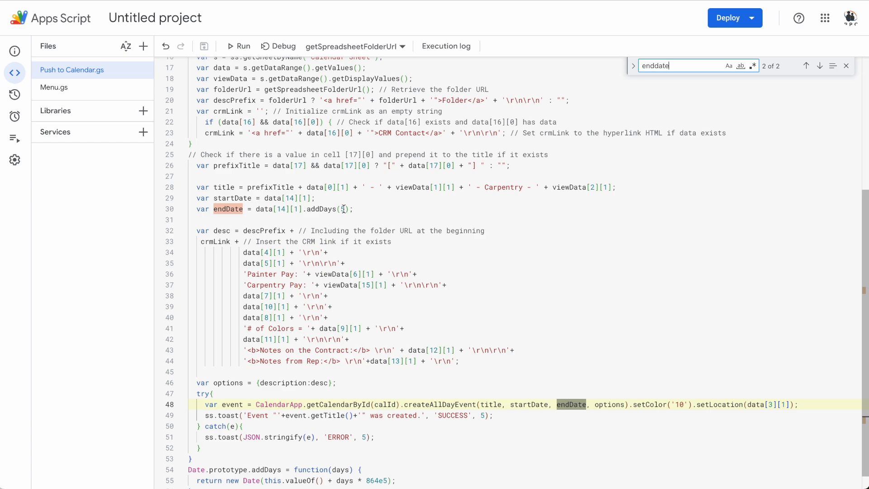
# Examine the Start Date formula in B15 of the Calendar Sheet and its source, the approximate start date on the Contract sheet
pyautogui.click(376, 209)
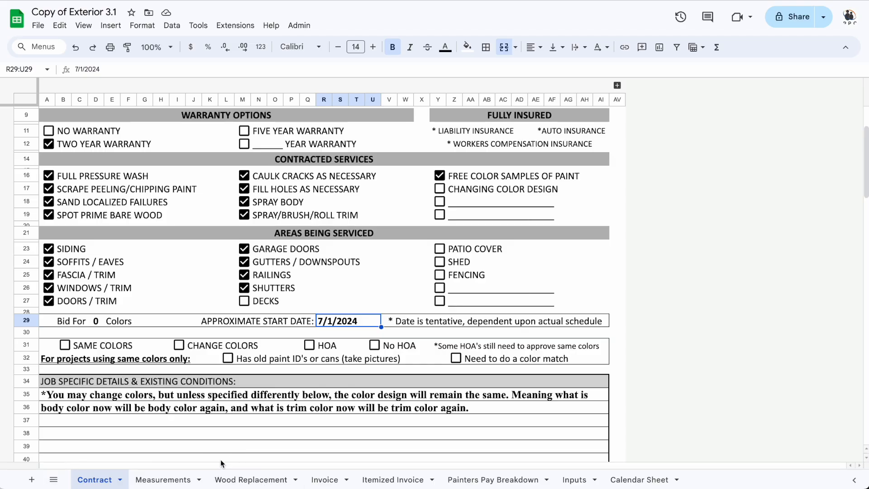
pyautogui.click(640, 480)
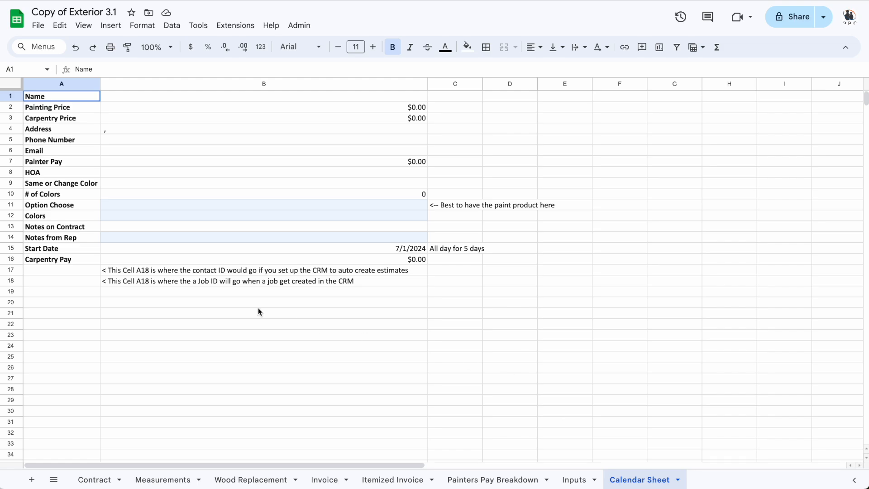
pyautogui.click(65, 249)
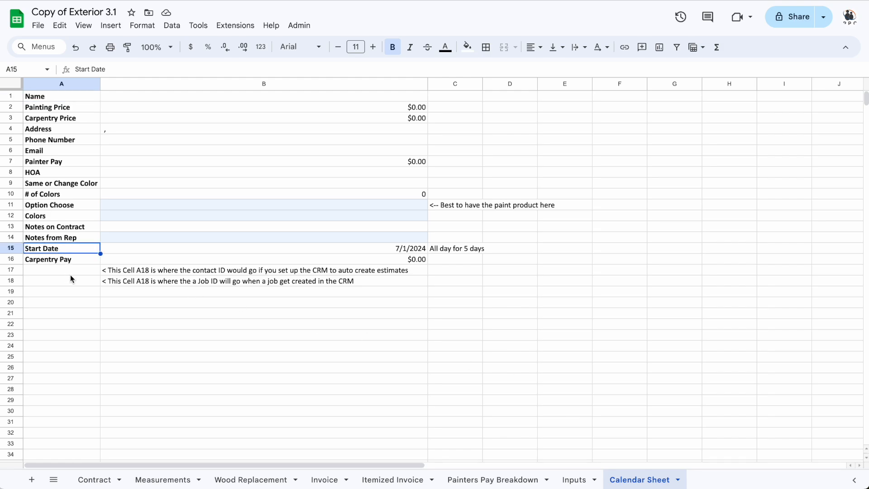
pyautogui.click(414, 250)
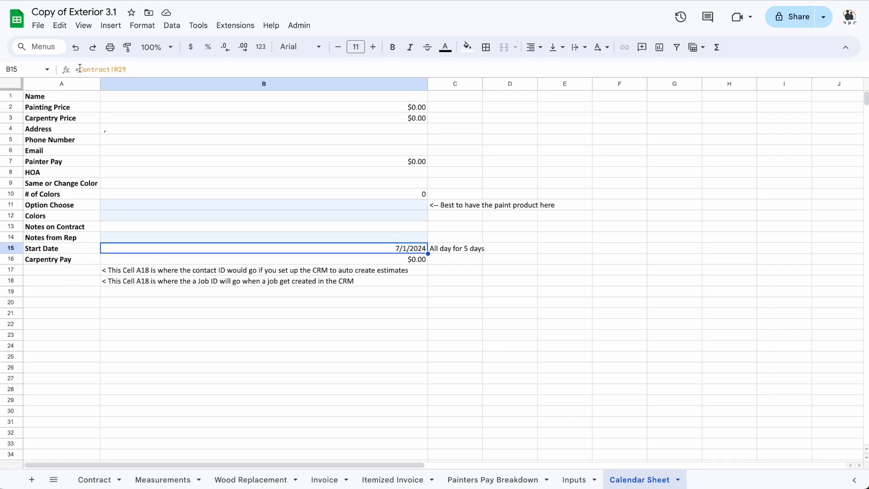
pyautogui.click(126, 69)
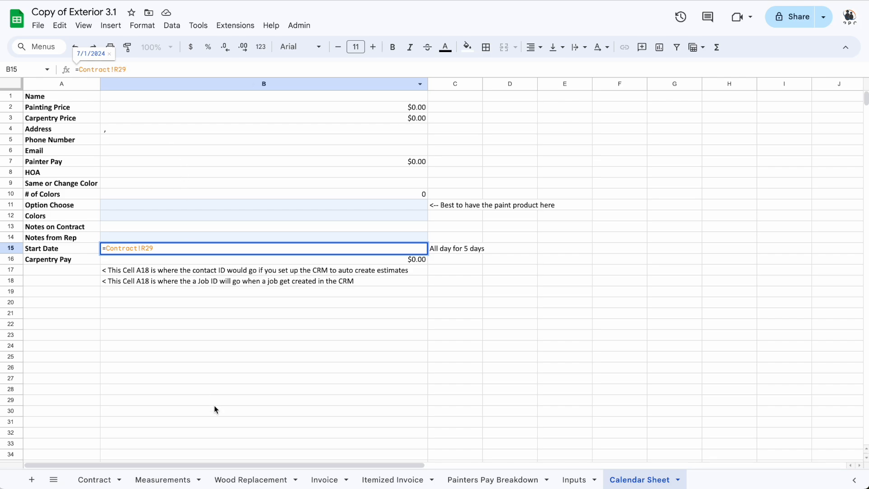
pyautogui.click(95, 480)
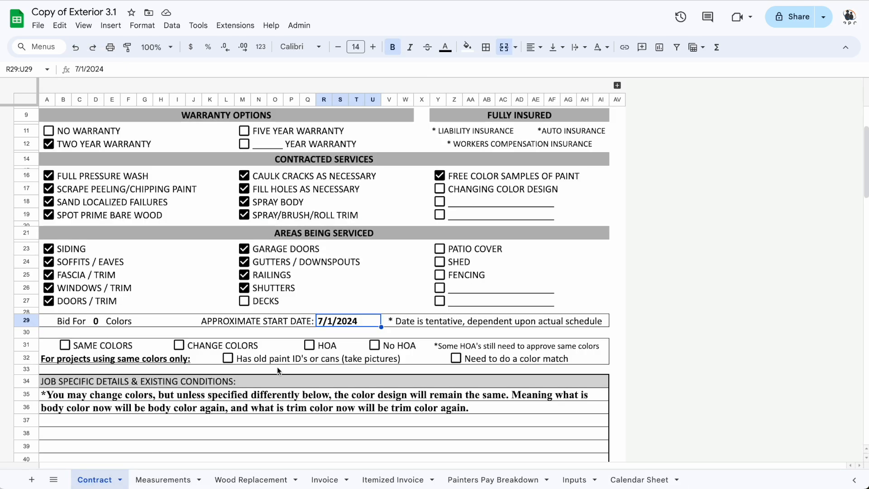
pyautogui.doubleClick(340, 322)
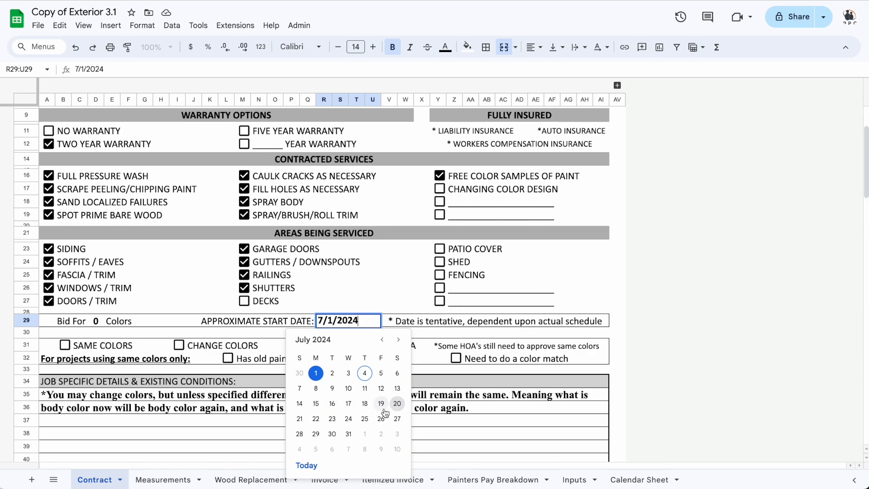
pyautogui.click(617, 321)
# Switch to Google Calendar and examine the full job list for June 24 and the details of a June 17–21 exterior job
pyautogui.click(839, 18)
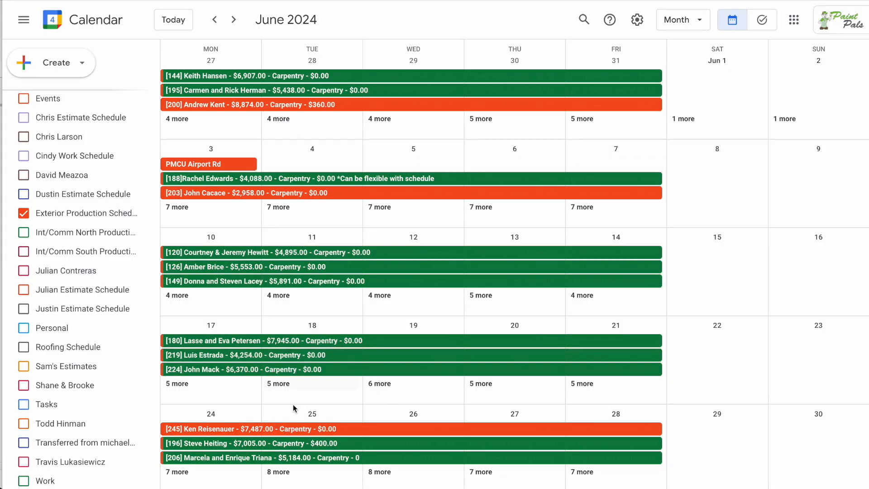
pyautogui.click(182, 475)
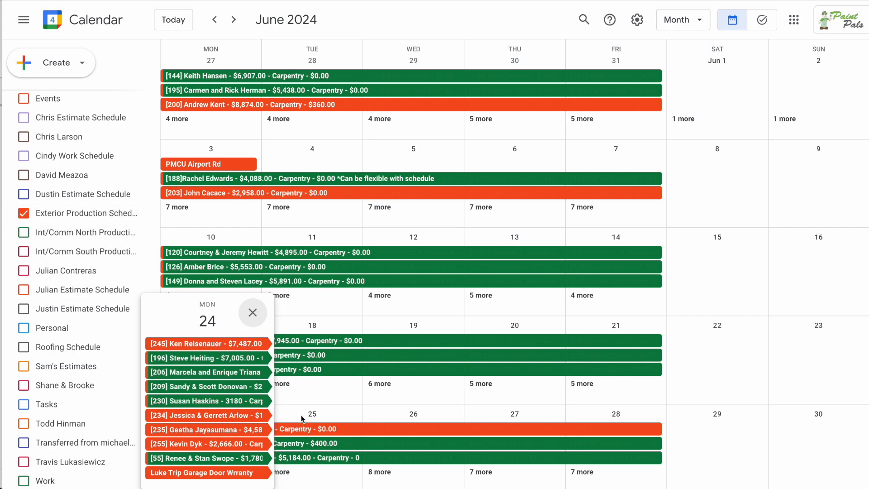
pyautogui.click(261, 319)
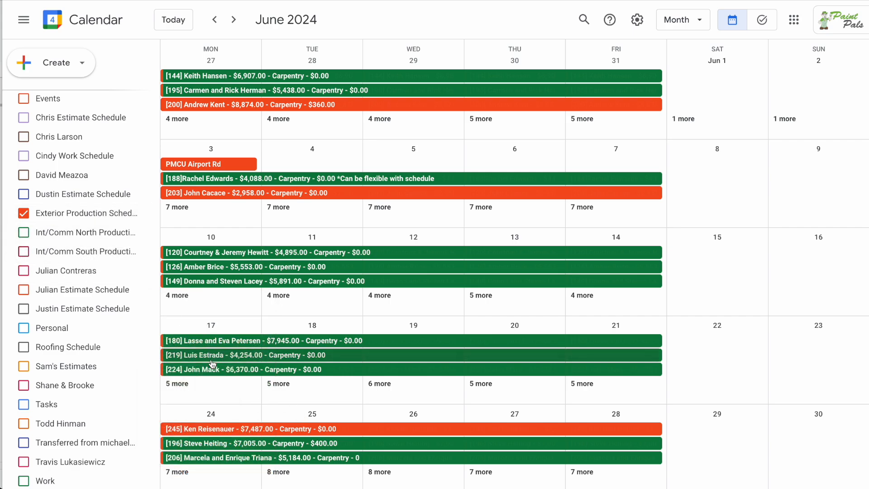
pyautogui.click(213, 369)
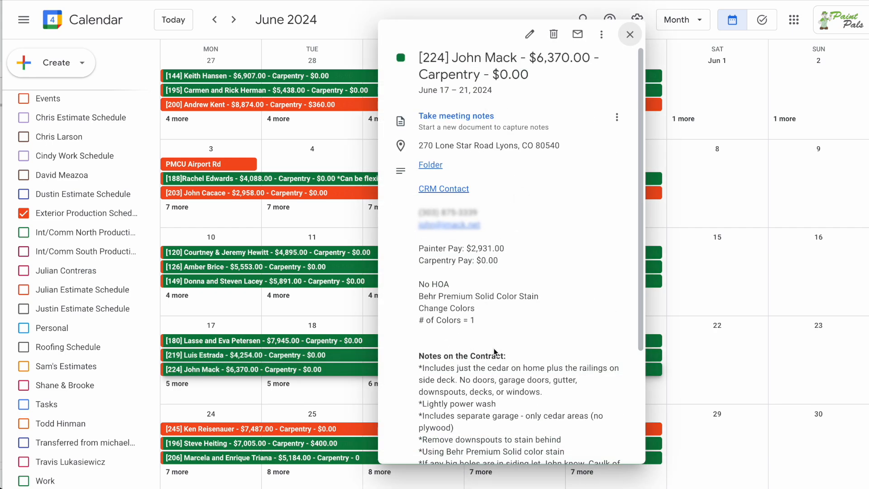
pyautogui.scroll(-3, 492, 347)
pyautogui.scroll(3, 493, 347)
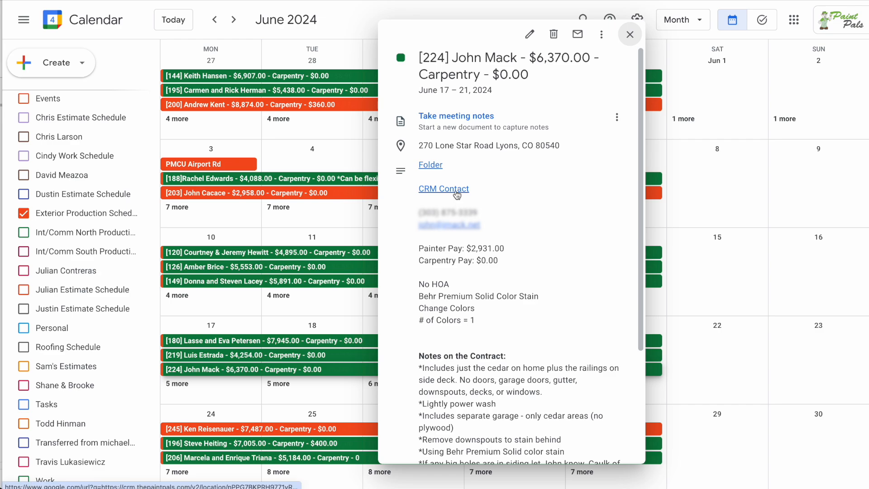
# Open the job's linked Drive folder from the event and view its Before pictures folder
pyautogui.click(432, 166)
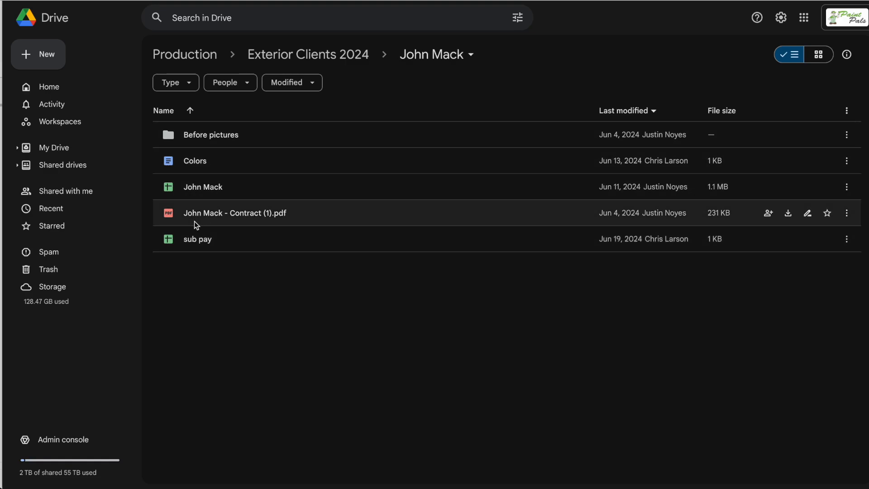
pyautogui.doubleClick(237, 142)
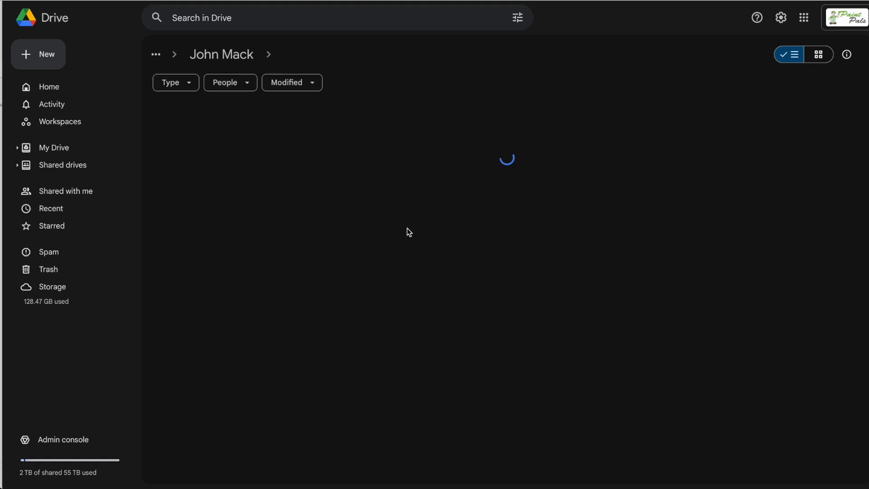
pyautogui.press('v')
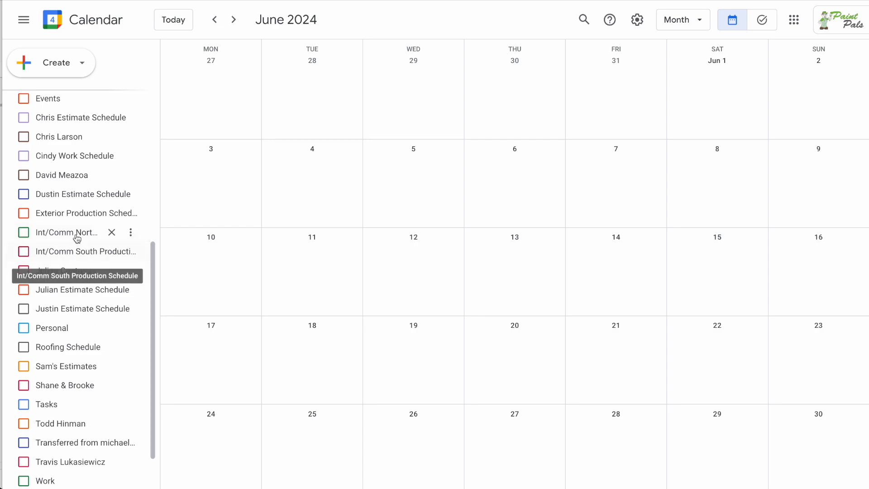
# Show the Int/Comm South Production Schedule in the June 2024 calendar view
pyautogui.click(75, 251)
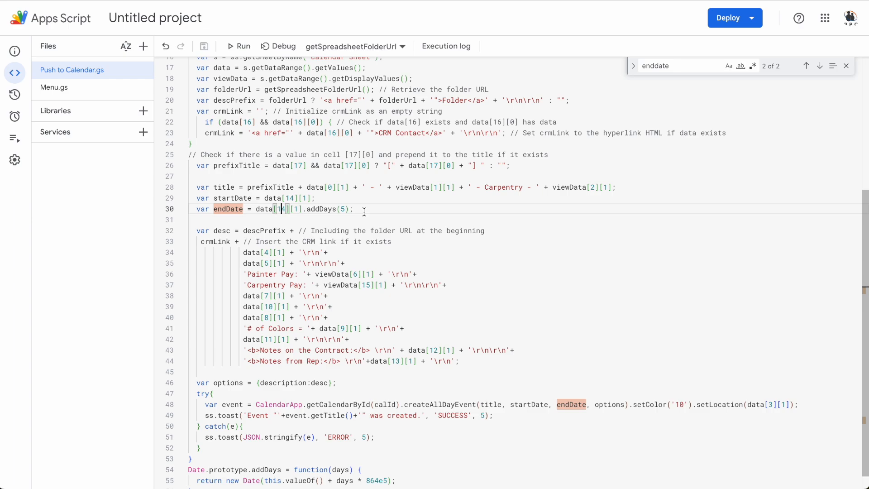
# Compare the endDate line using addDays(5) in the exterior Push to Calendar script with the endDate line in the interior script
pyautogui.click(359, 209)
pyautogui.press('Left')
pyautogui.press('Left')
pyautogui.click(363, 209)
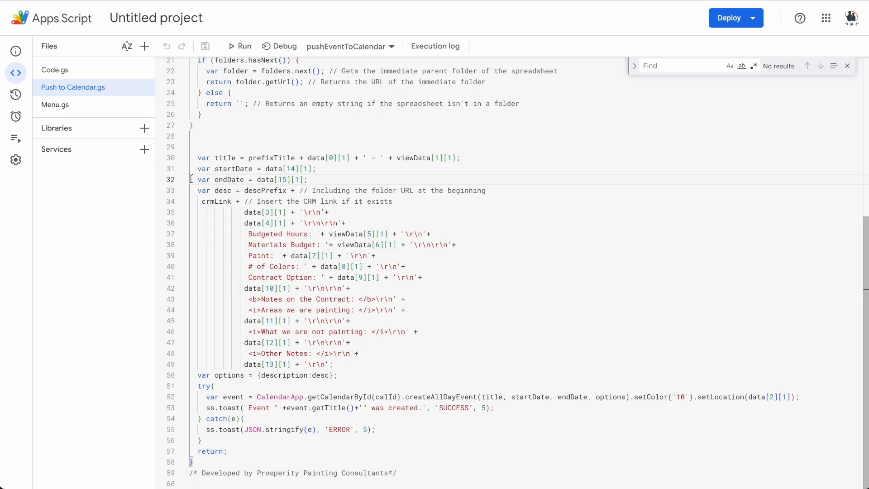
pyautogui.moveTo(194, 180); pyautogui.dragTo(308, 180)
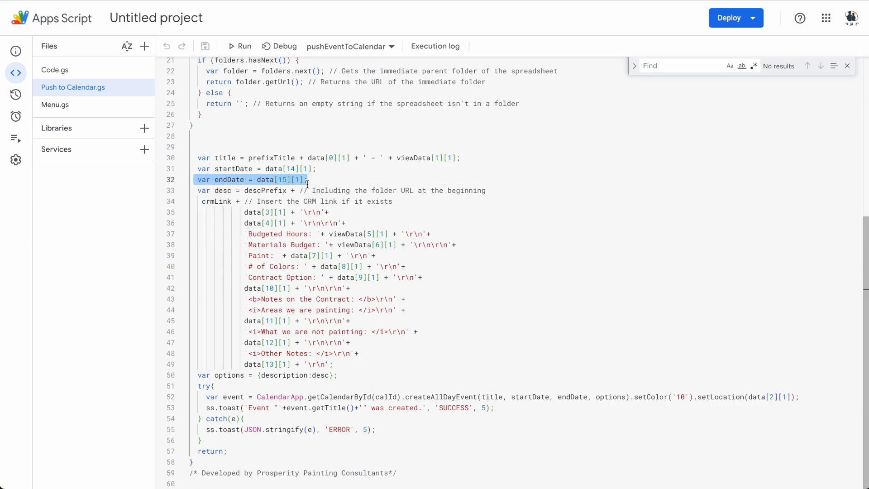
pyautogui.click(273, 180)
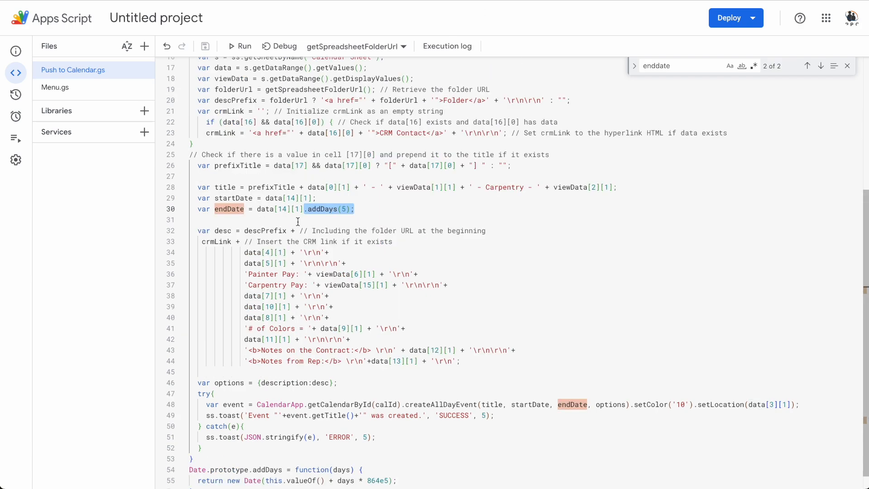
# Check the exterior script's data[14][1] start date reference against the exterior Calendar Sheet and review the endDate's addDays(5) offset
pyautogui.moveTo(266, 198); pyautogui.dragTo(314, 198)
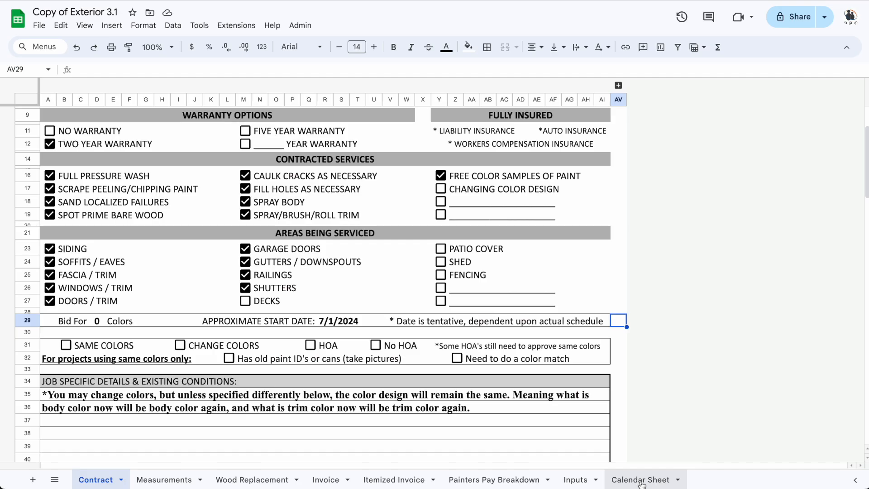
pyautogui.click(642, 482)
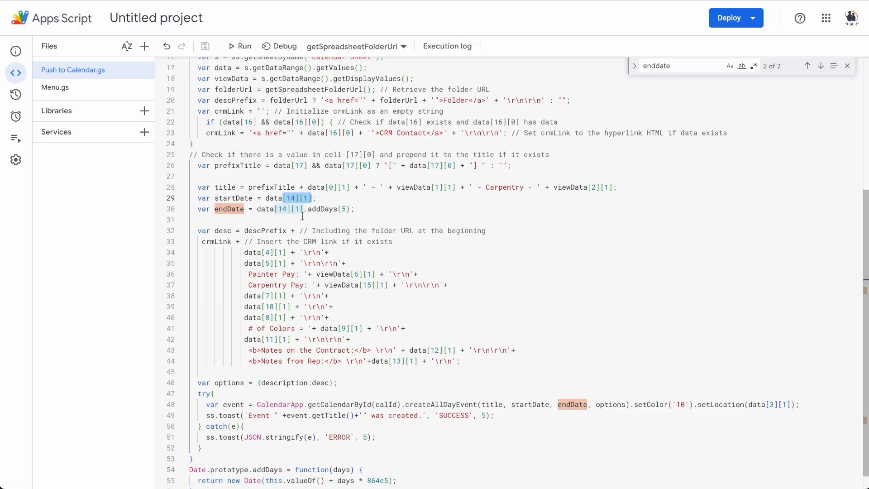
pyautogui.click(347, 210)
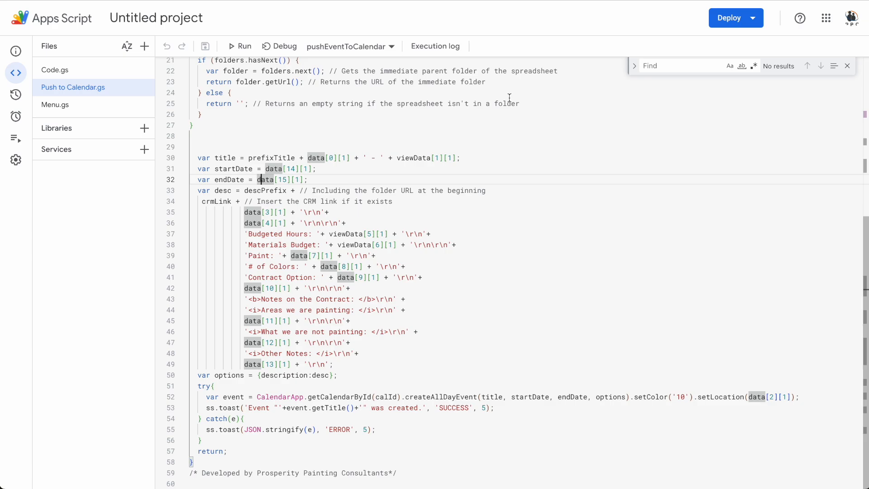
# Examine the interior script's endDate reference and the Start Date, End Date and C16 formulas on the interior workbook's Calendar Sheet
pyautogui.moveTo(198, 180); pyautogui.dragTo(315, 183)
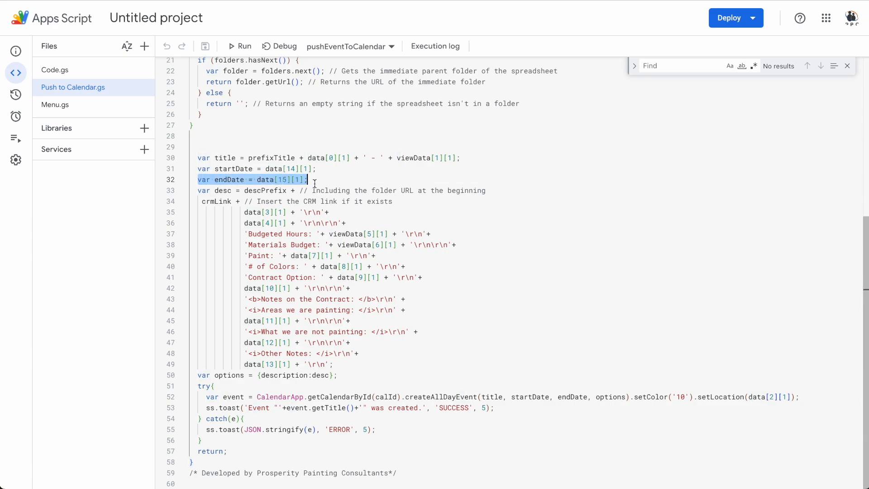
pyautogui.click(278, 179)
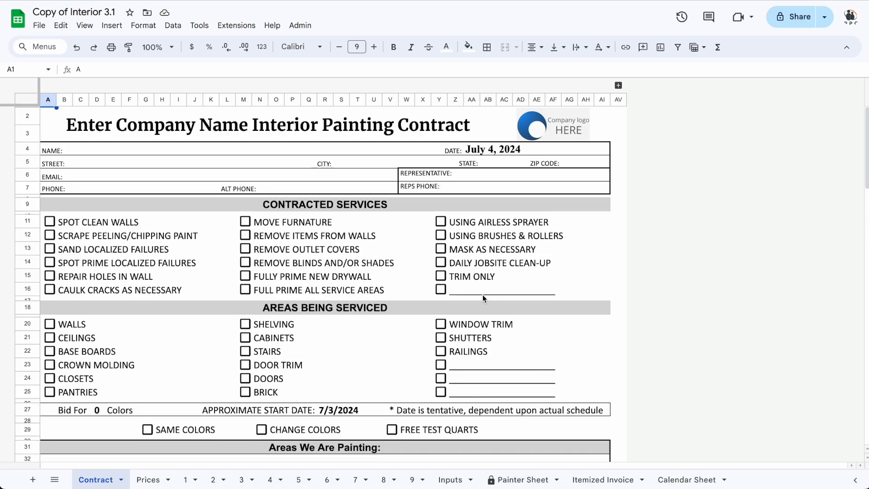
pyautogui.click(686, 479)
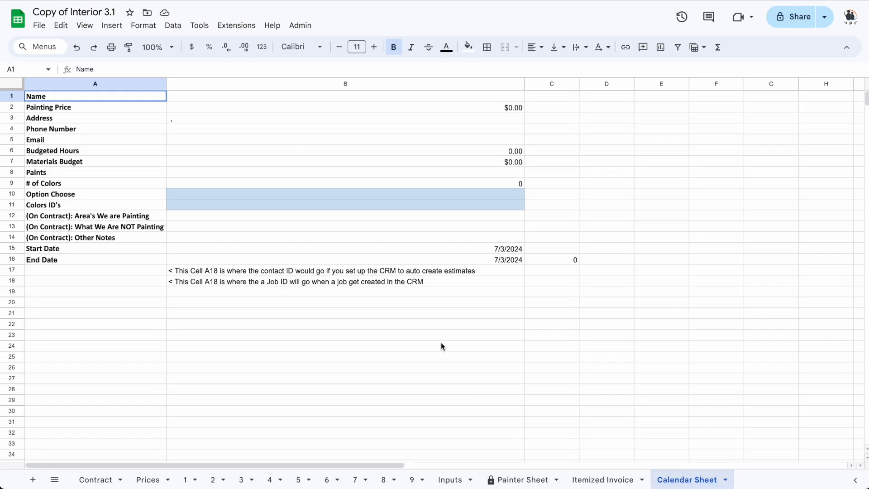
pyautogui.click(40, 262)
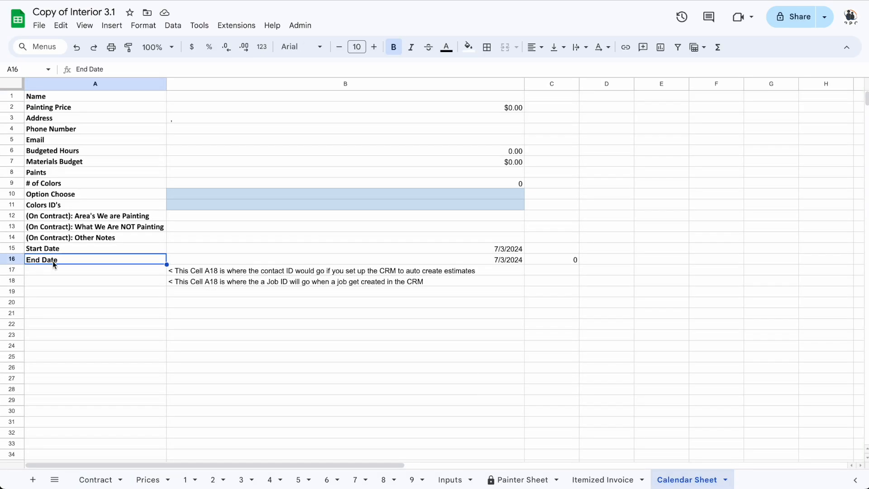
pyautogui.click(209, 261)
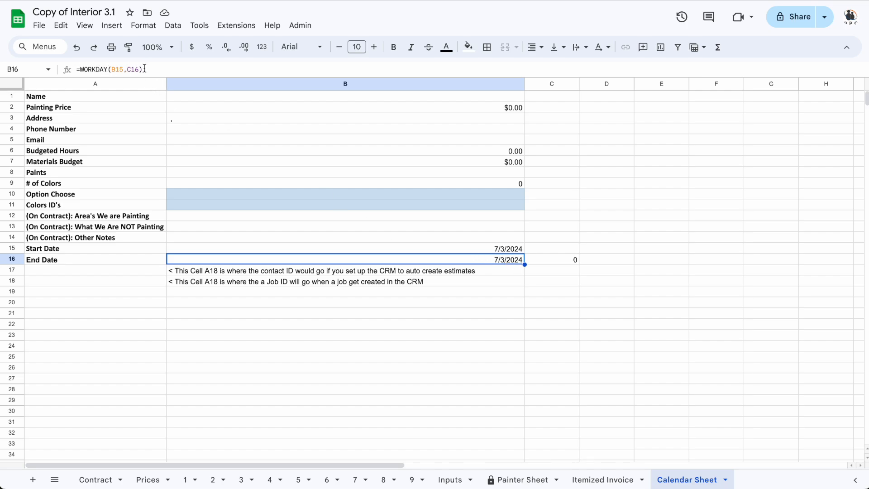
pyautogui.click(510, 252)
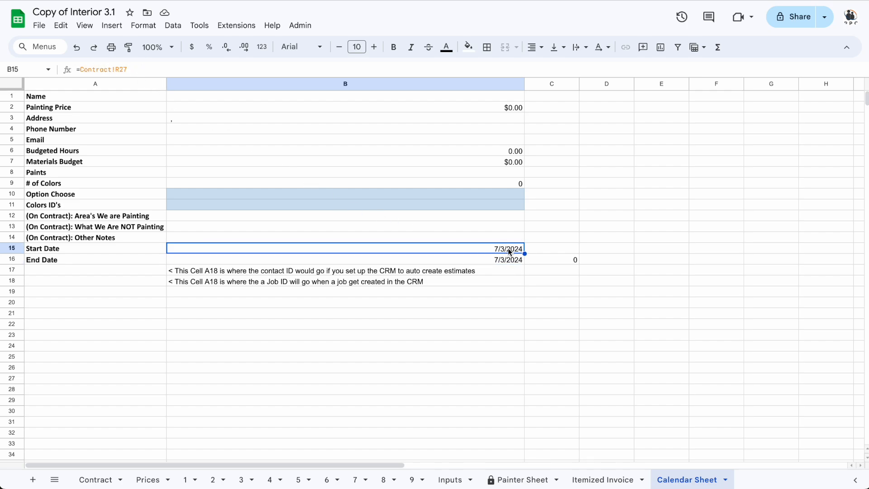
pyautogui.click(556, 260)
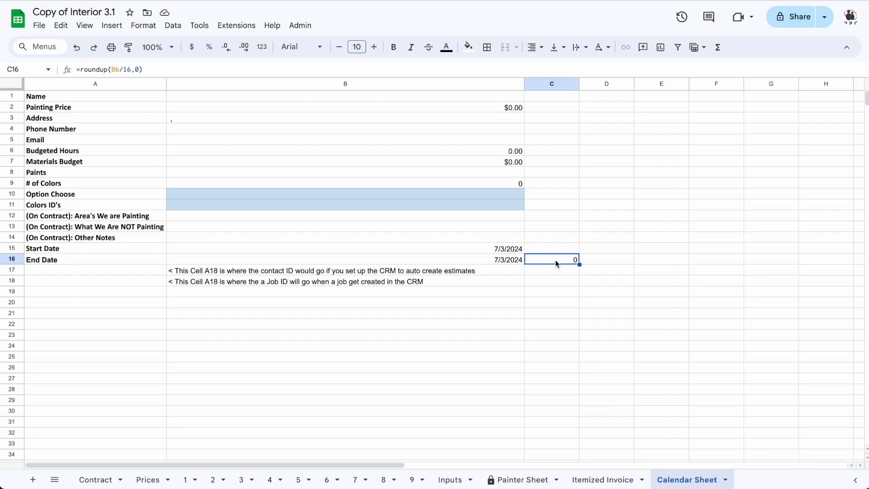
pyautogui.click(522, 260)
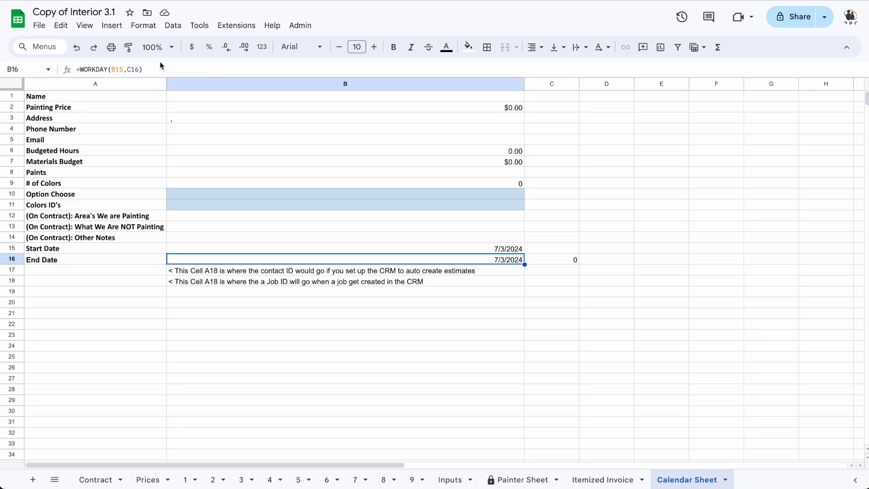
# Examine the roundup formula in C16 of the interior Calendar Sheet, including its function name and decimal-places argument
pyautogui.click(569, 262)
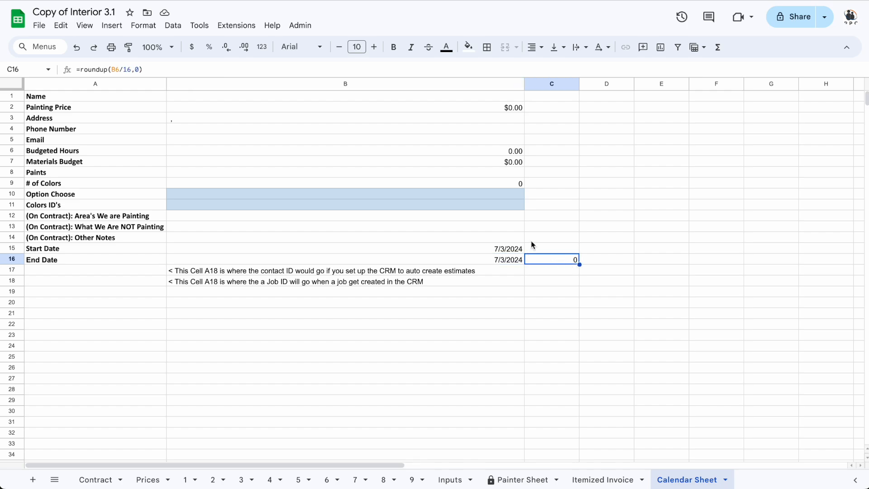
pyautogui.press('Return')
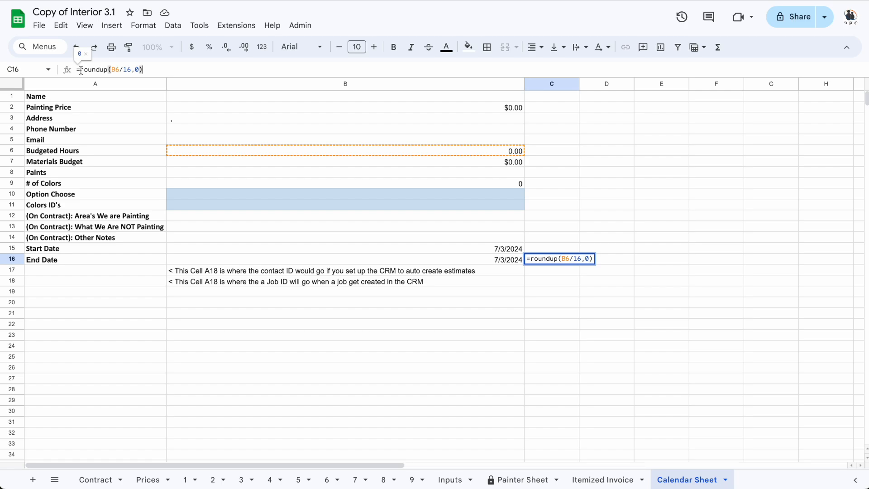
pyautogui.moveTo(80, 68); pyautogui.dragTo(107, 69)
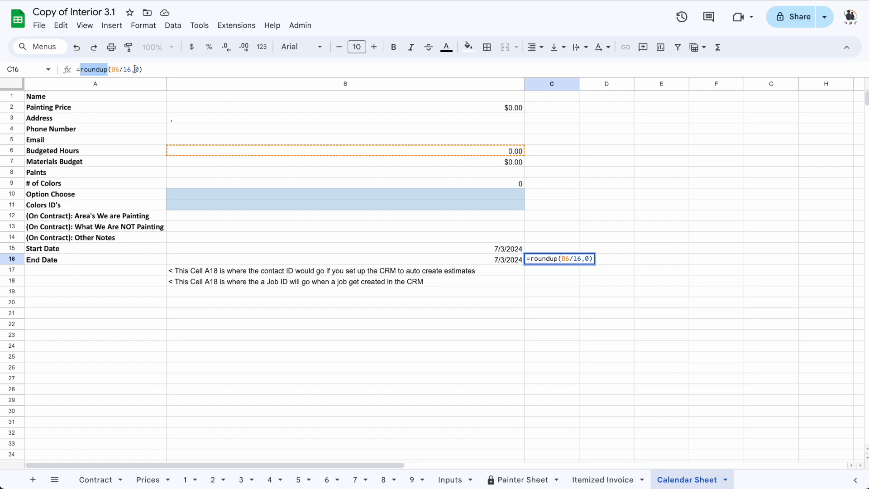
pyautogui.doubleClick(137, 70)
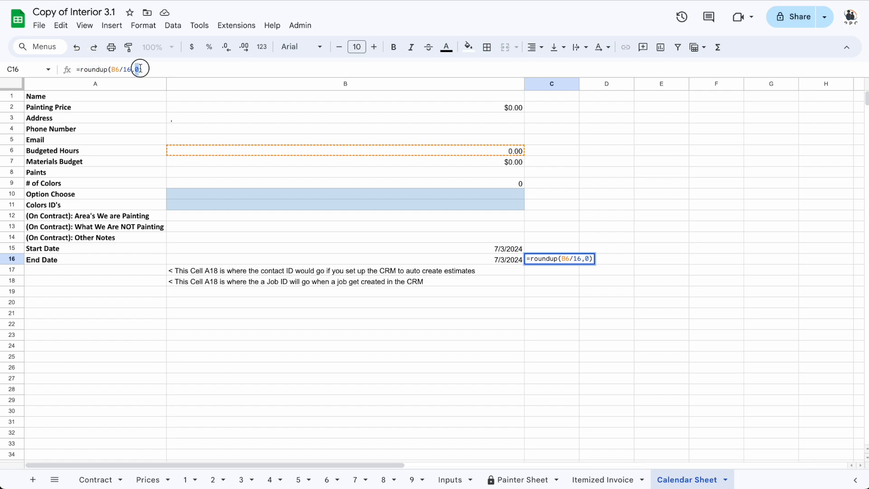
pyautogui.click(199, 73)
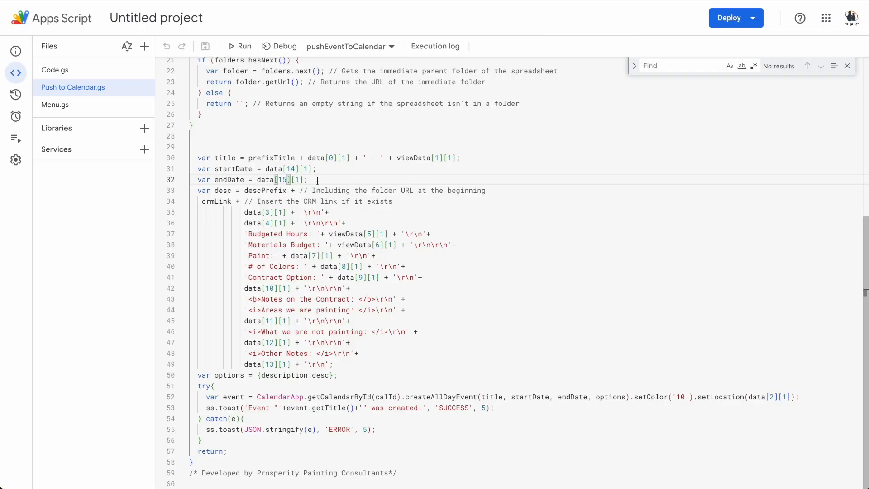
# Switch to the interior Push to Calendar script and review its startDate and endDate definitions
pyautogui.moveTo(316, 181); pyautogui.dragTo(243, 172)
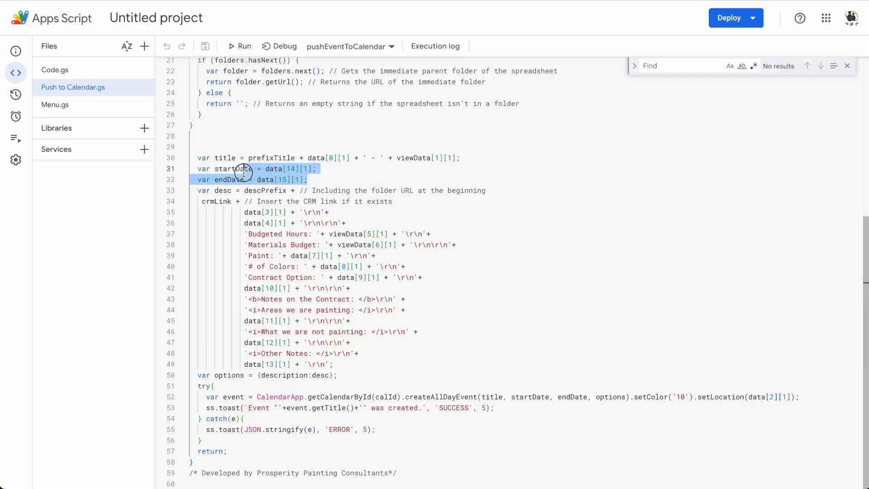
pyautogui.click(317, 181)
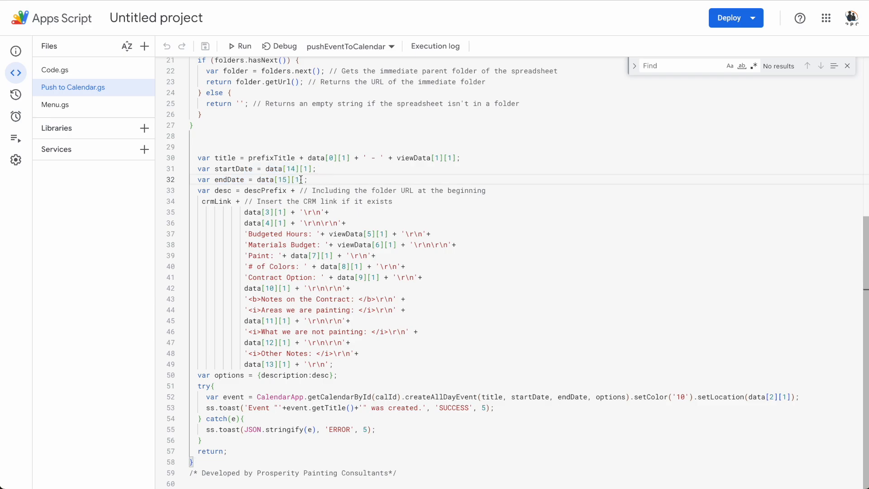
# In the exterior workbook, link D15 of the Calendar Sheet to the Total Labor Payout hours in B16 of Painters Pay Breakdown
pyautogui.hotkey('ctrl', 'Tab')
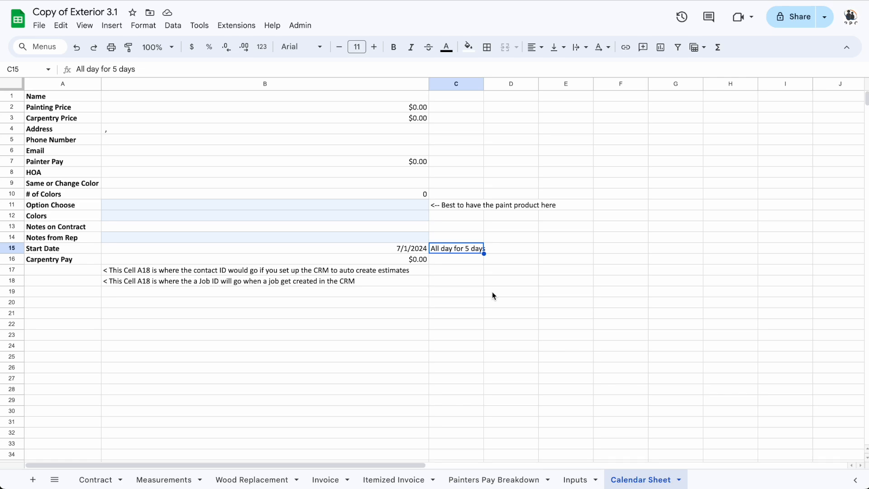
pyautogui.click(503, 249)
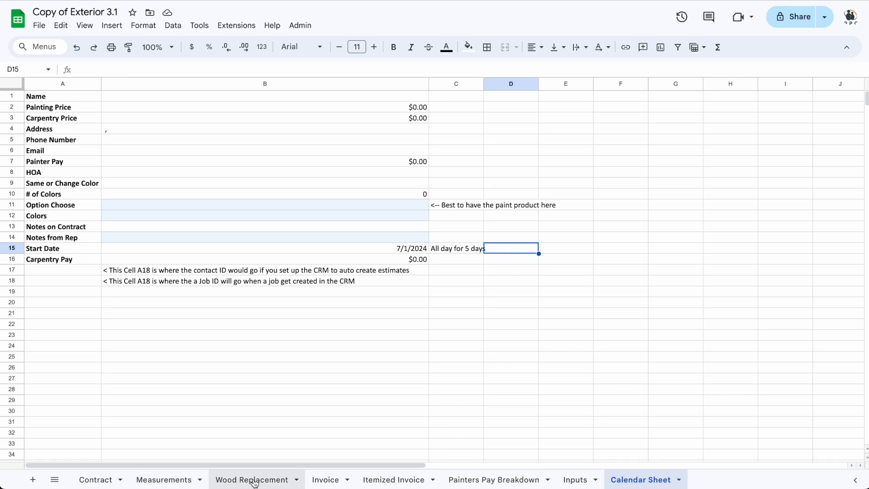
pyautogui.click(482, 479)
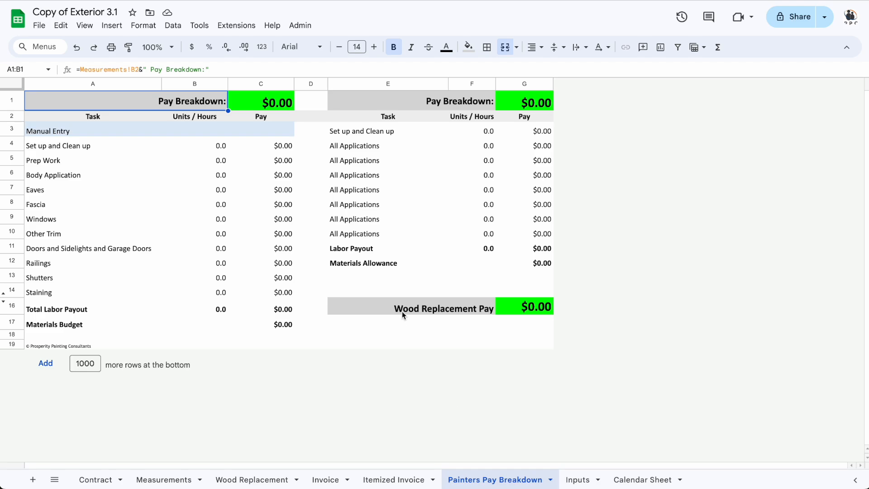
pyautogui.click(222, 308)
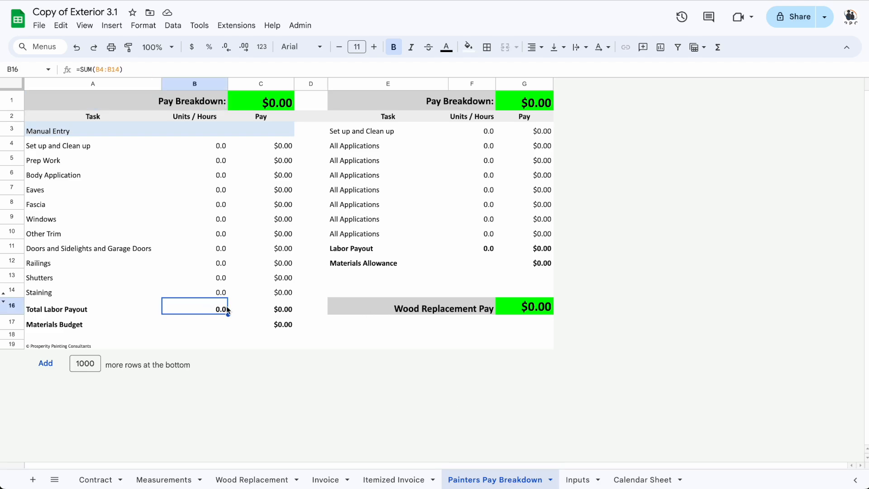
pyautogui.click(645, 480)
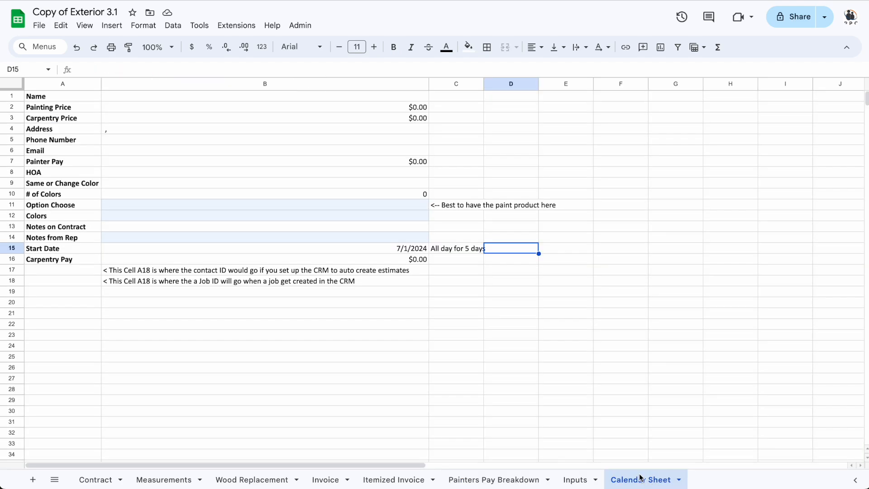
pyautogui.write('=')
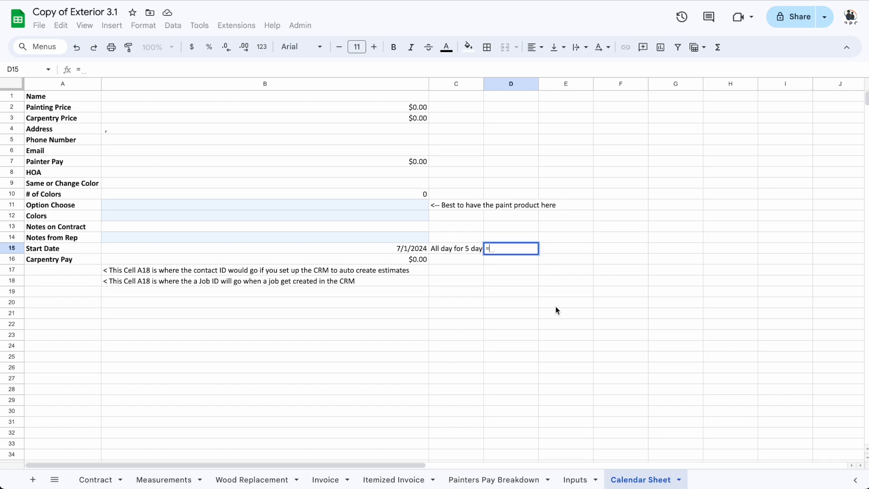
pyautogui.click(496, 480)
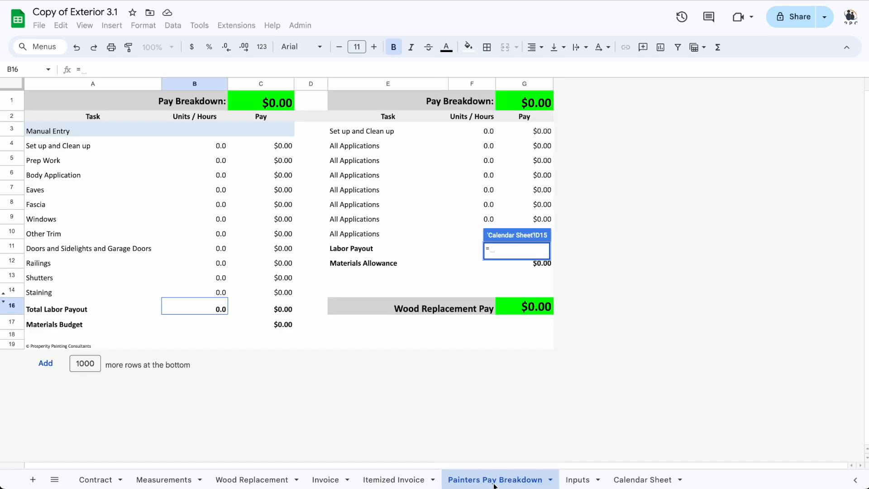
pyautogui.click(207, 309)
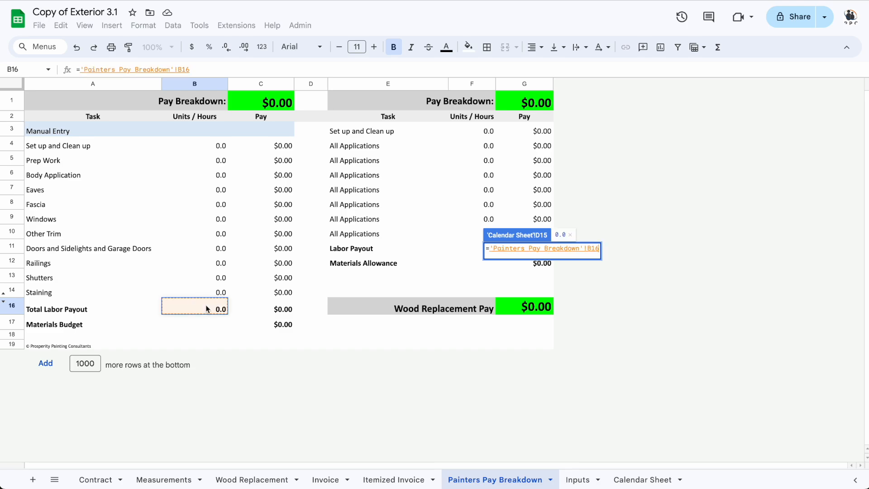
pyautogui.press('Return')
# Enter 10000 as the front Siding Spray measurement and check the hours on the Painters Pay Breakdown and Calendar Sheet
pyautogui.click(164, 480)
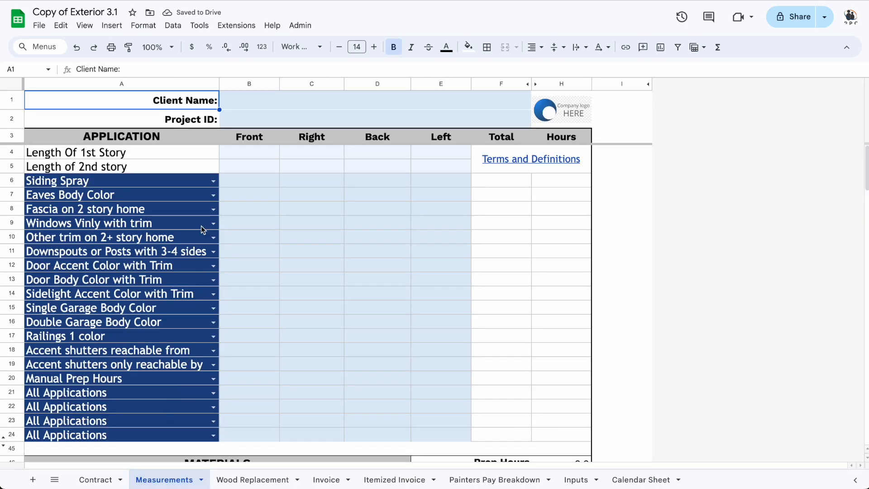
pyautogui.click(243, 181)
pyautogui.write('10000')
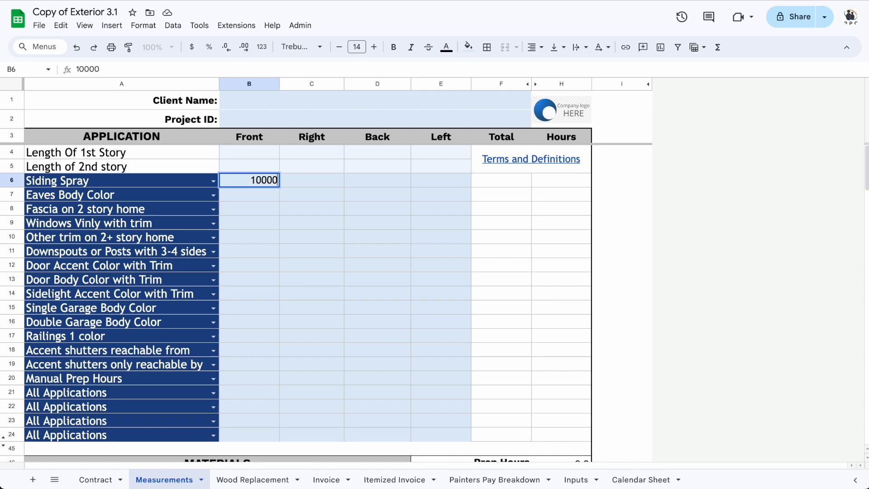
pyautogui.press('Return')
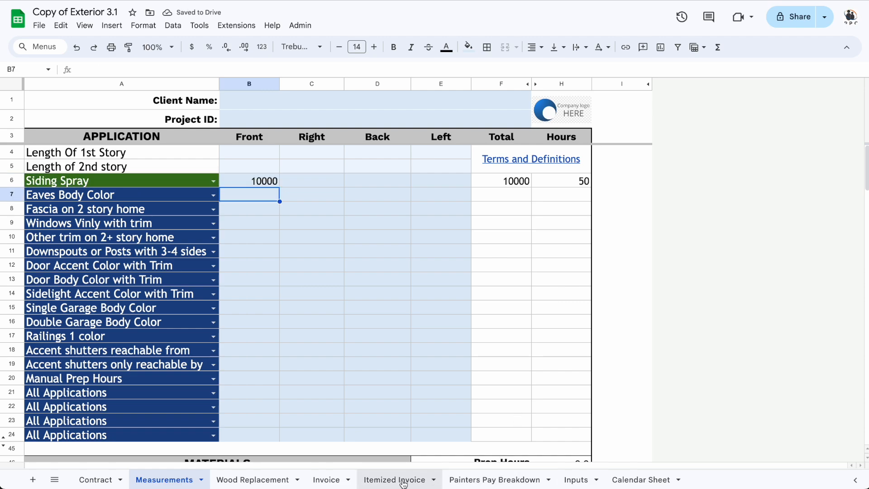
pyautogui.click(495, 480)
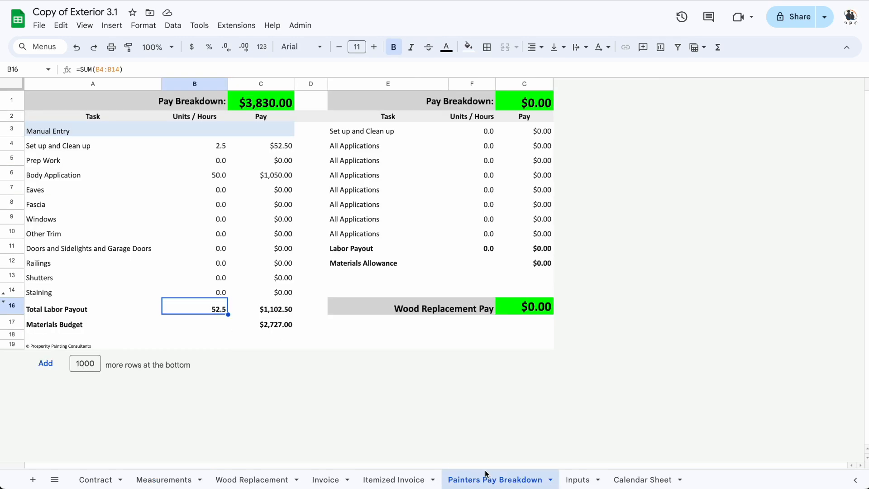
pyautogui.click(633, 480)
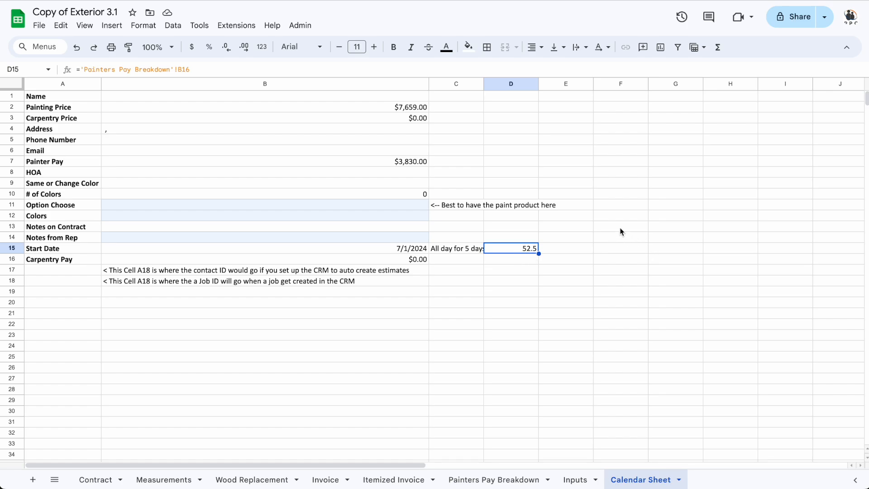
# Divide the labor hours formula in D15 of the Calendar Sheet by 16 to convert hours into days
pyautogui.click(82, 69)
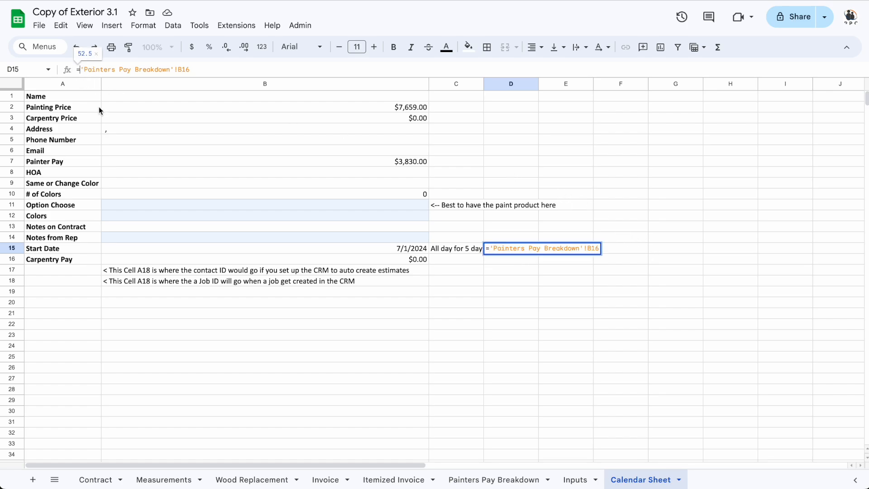
pyautogui.write('/16')
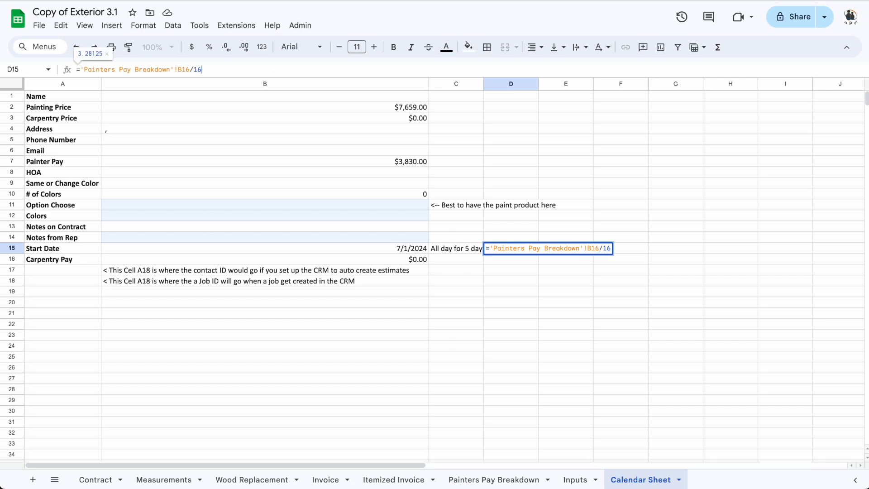
pyautogui.press('Return')
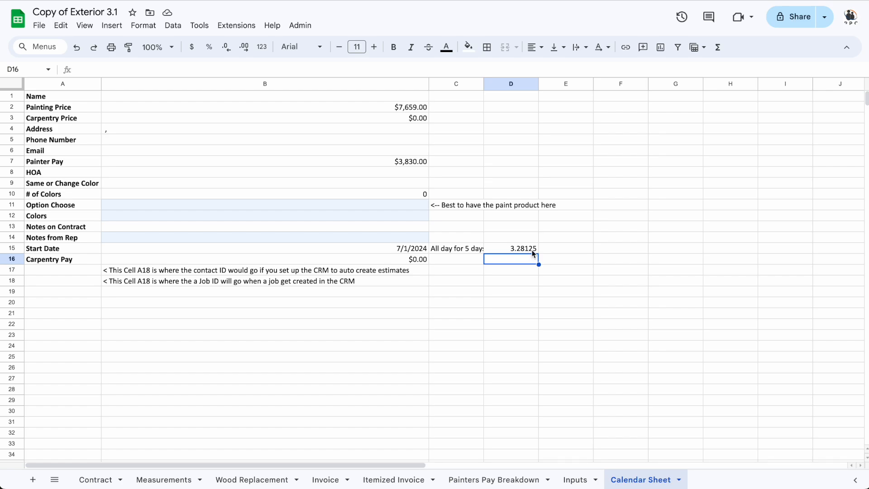
# Wrap the D15 formula in ROUNDUP with 0 decimal places
pyautogui.click(532, 250)
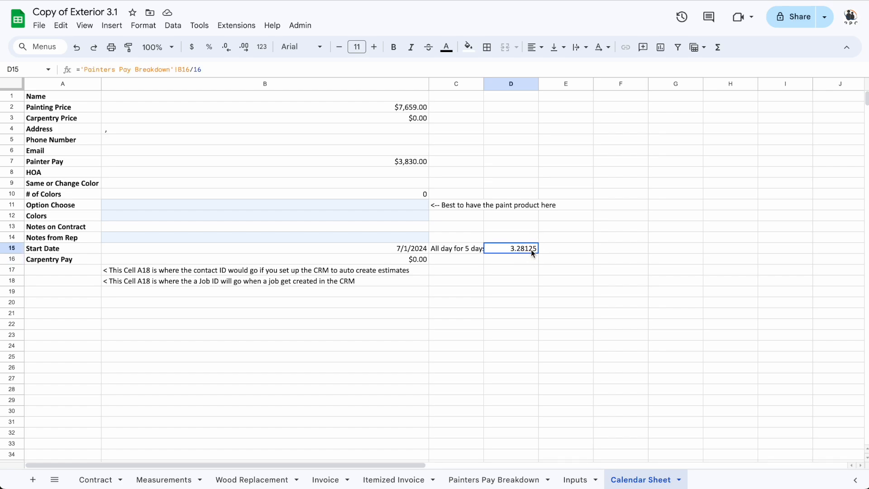
pyautogui.click(77, 69)
pyautogui.write('roundup')
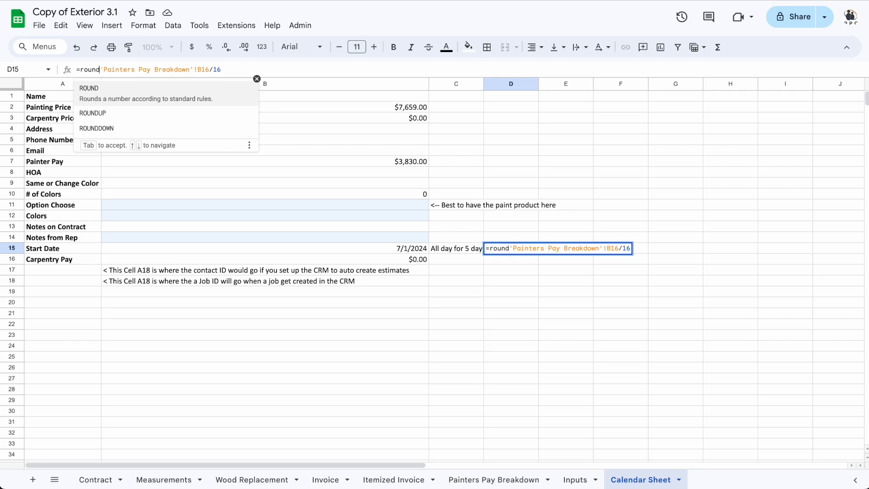
pyautogui.write('(')
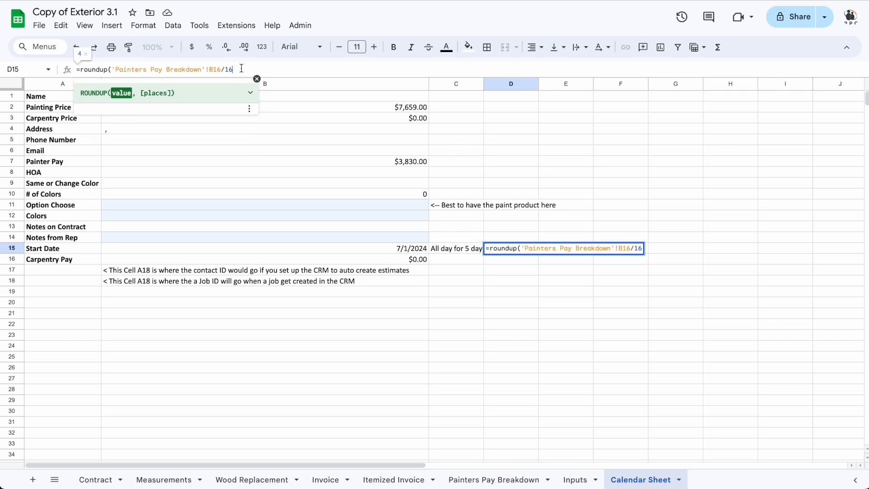
pyautogui.write(',0)')
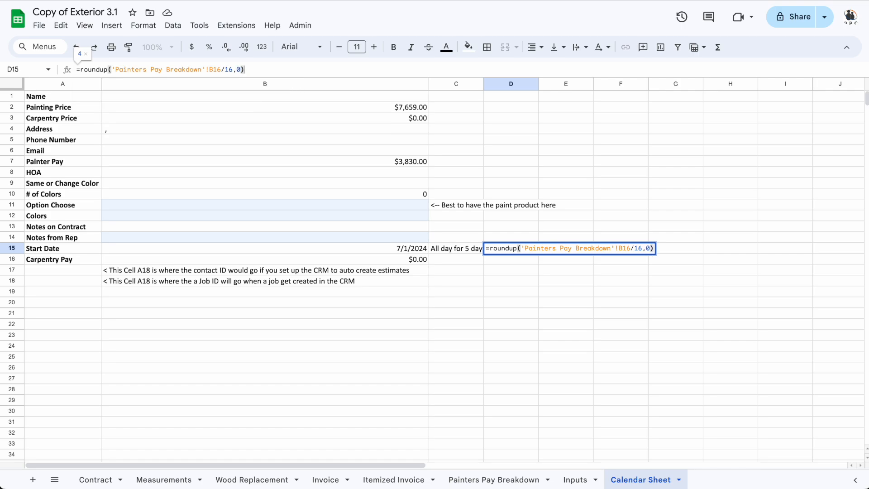
pyautogui.press('Return')
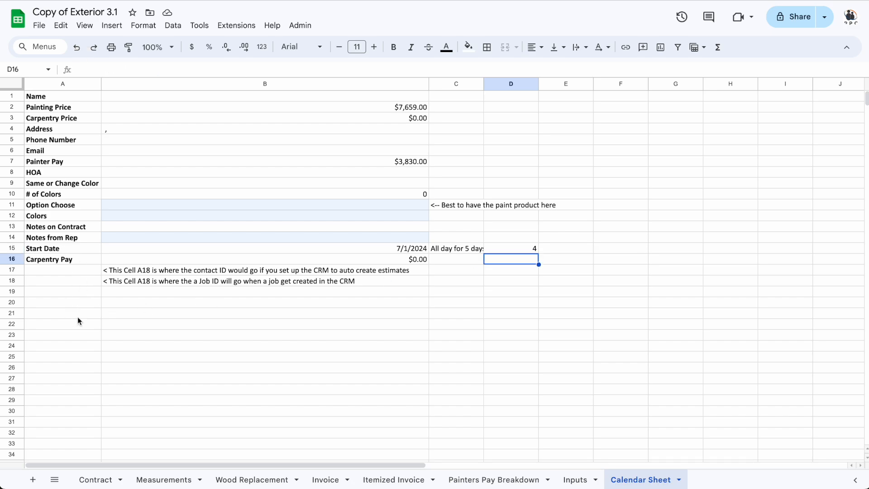
# Label A19 of the Calendar Sheet "End Date", below the cells reserved for the CRM IDs
pyautogui.moveTo(27, 270); pyautogui.dragTo(128, 279)
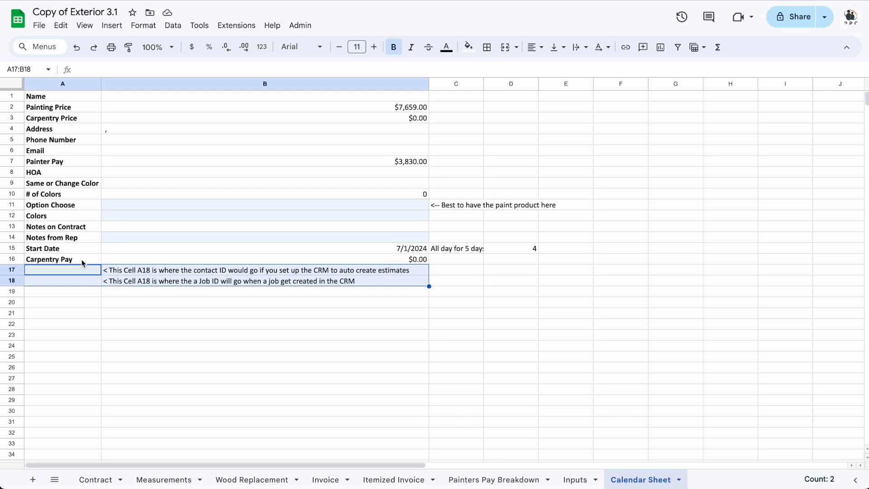
pyautogui.click(72, 294)
pyautogui.write('End Date')
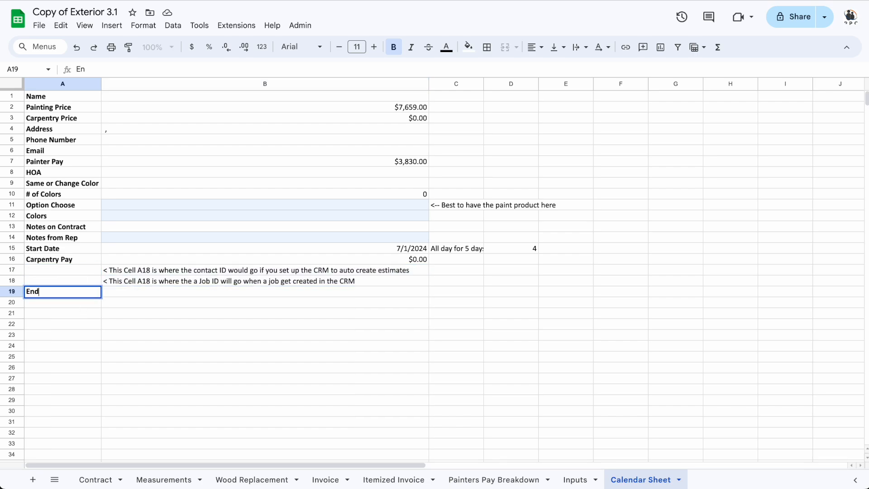
pyautogui.press('Tab')
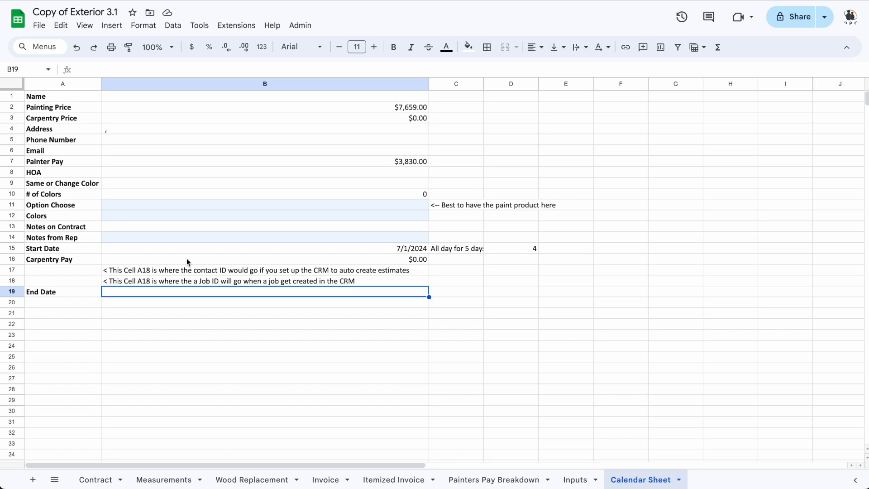
# Enter =WORKDAY(B15,D15) in B19 to calculate the end date from the start date and number of days
pyautogui.write('=wor')
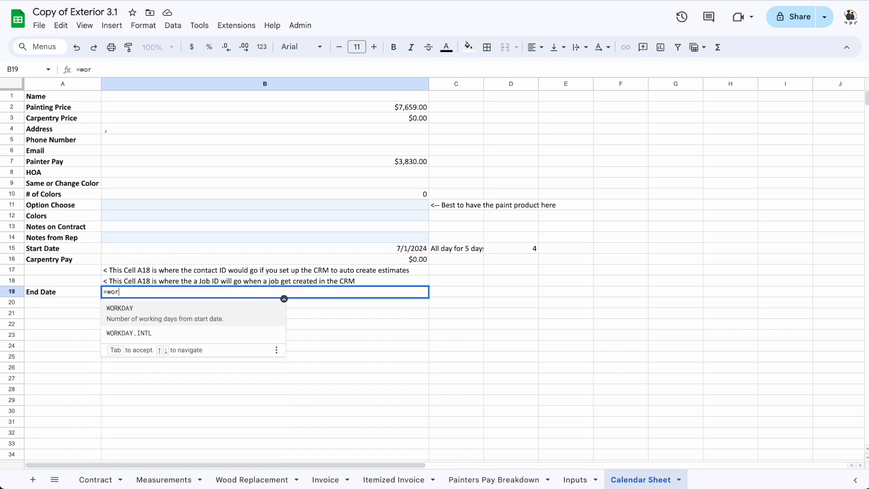
pyautogui.click(124, 310)
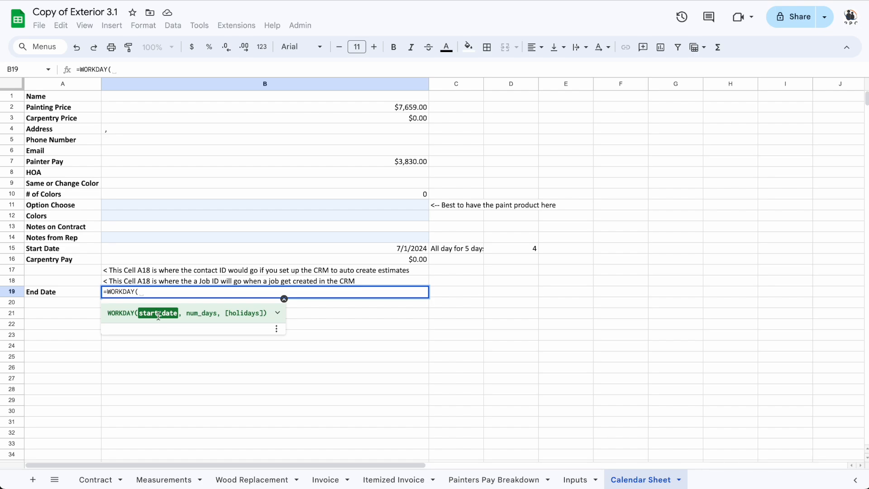
pyautogui.click(416, 250)
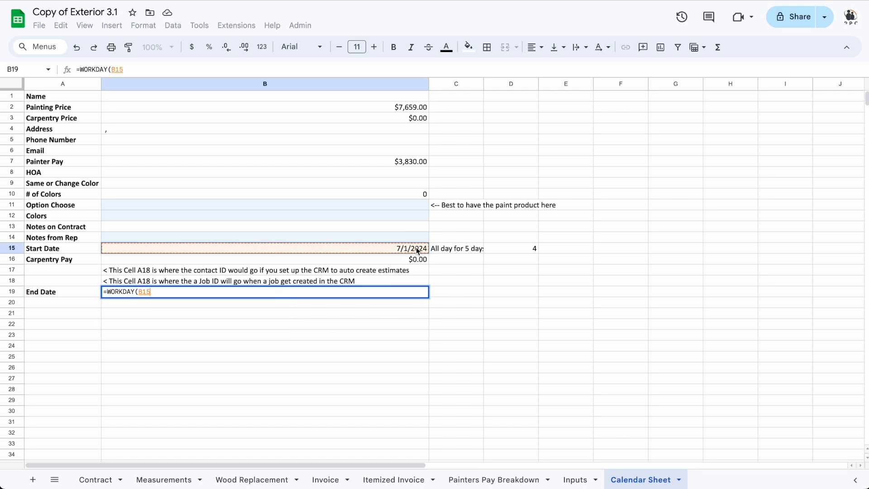
pyautogui.write(',')
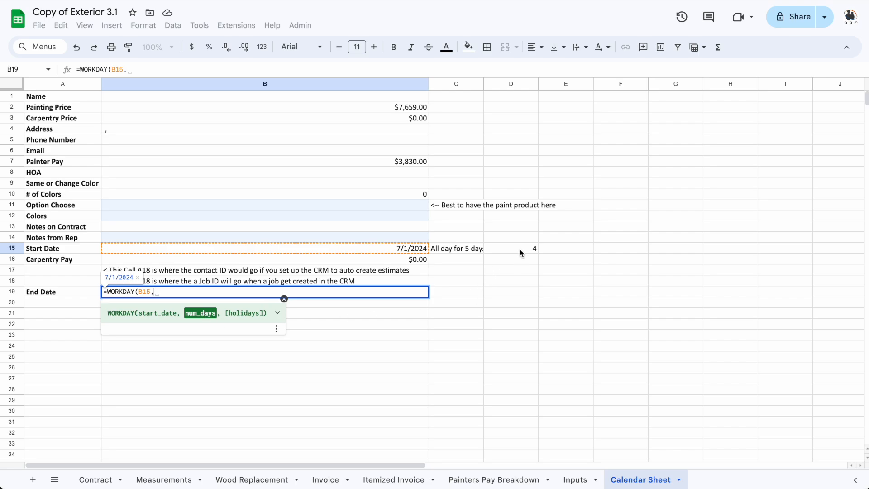
pyautogui.click(521, 253)
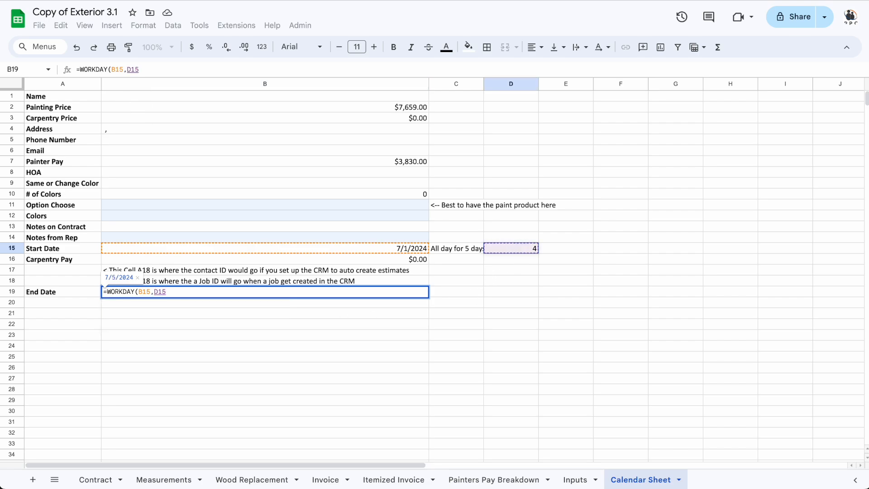
pyautogui.write(')')
pyautogui.press('Return')
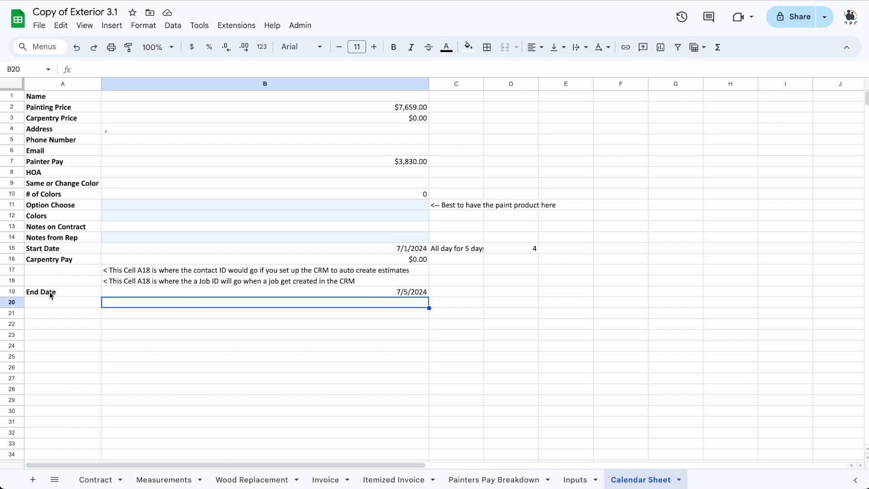
# In the exterior Push to Calendar script, set endDate to data[18][1] without the addDays call, and save the script
pyautogui.click(358, 293)
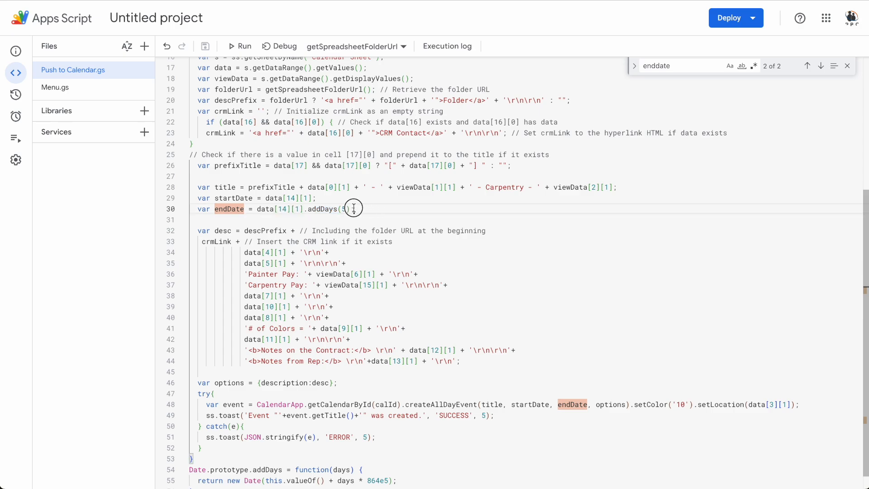
pyautogui.moveTo(354, 208); pyautogui.dragTo(302, 209)
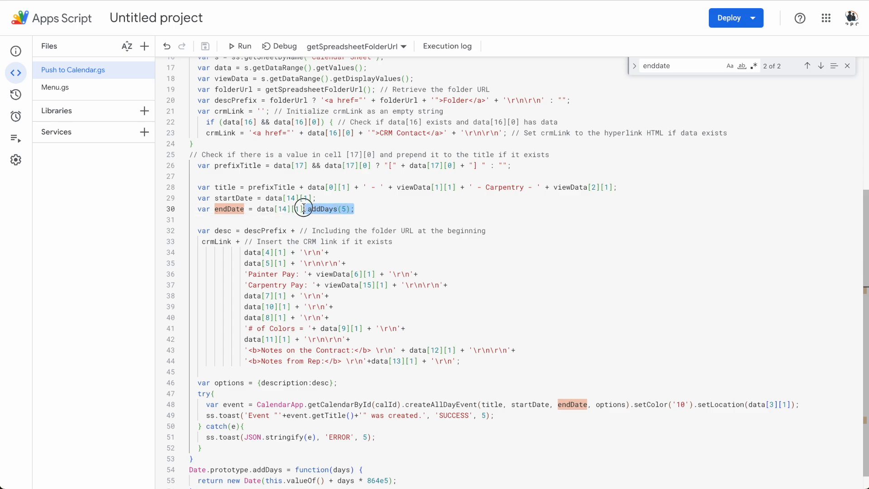
pyautogui.press('BackSpace')
pyautogui.click(287, 209)
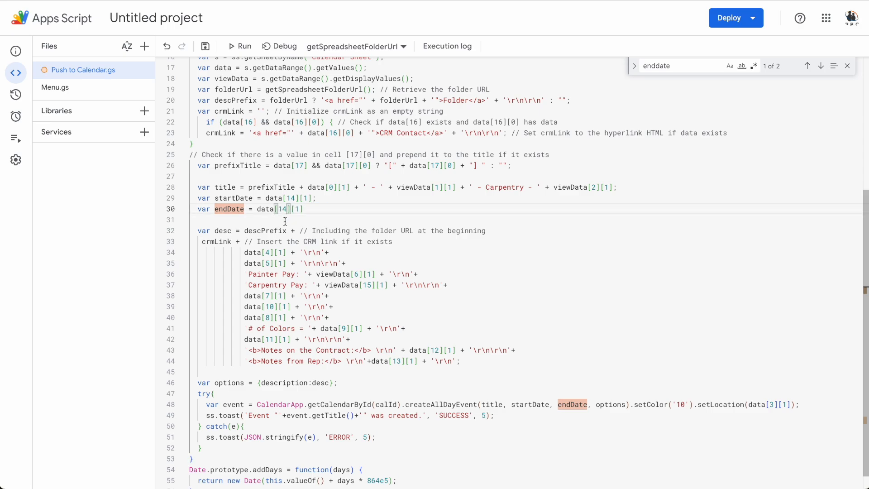
pyautogui.press('BackSpace')
pyautogui.write('8')
pyautogui.press('Right')
pyautogui.press('Right')
pyautogui.press('Right')
pyautogui.press('Right')
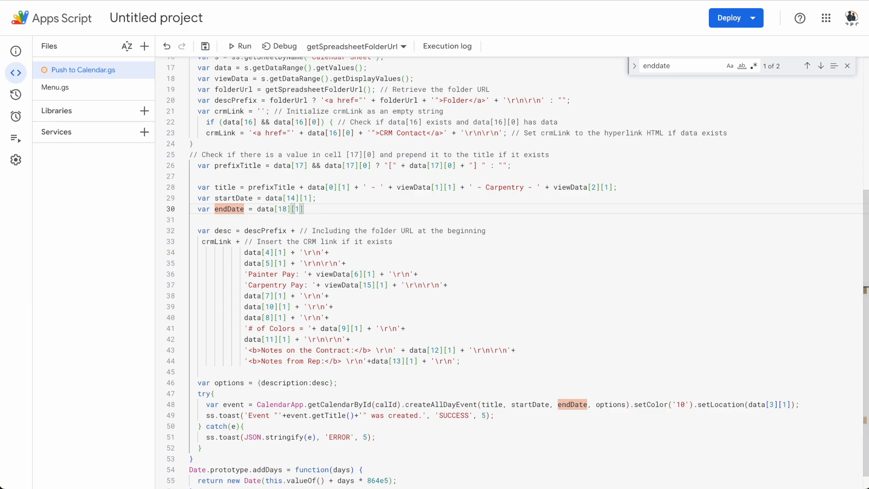
pyautogui.click(70, 1)
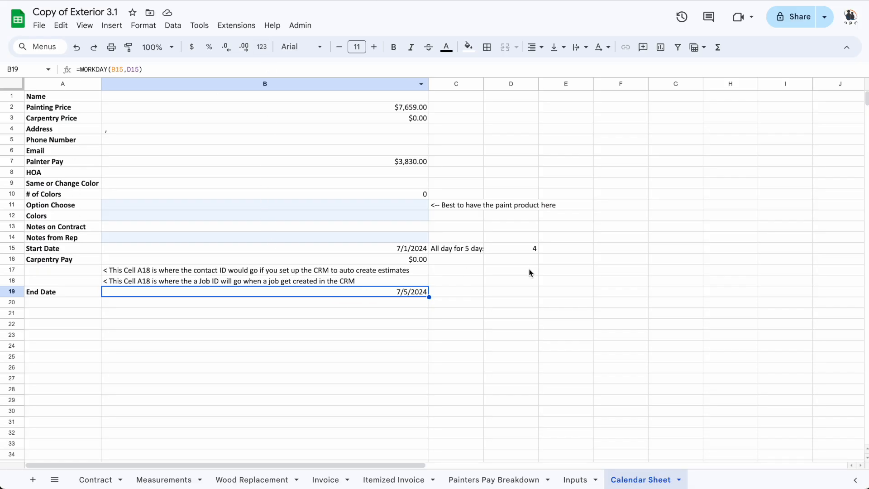
pyautogui.click(465, 1)
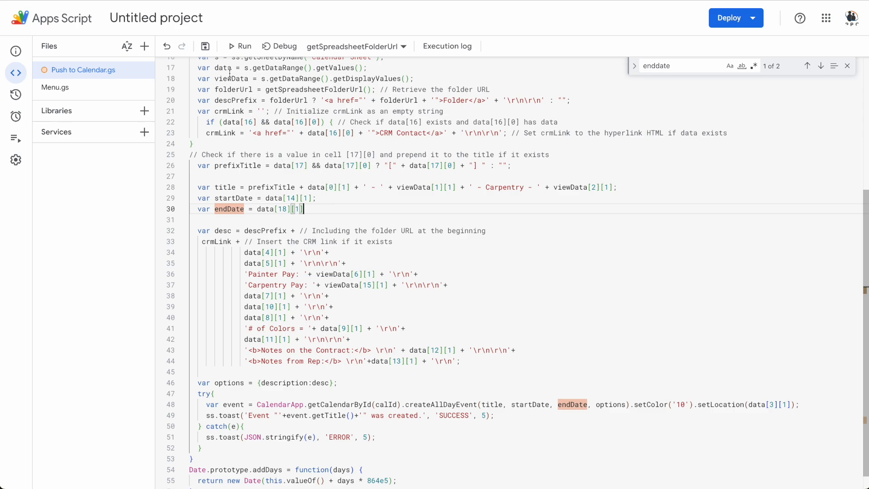
pyautogui.click(205, 46)
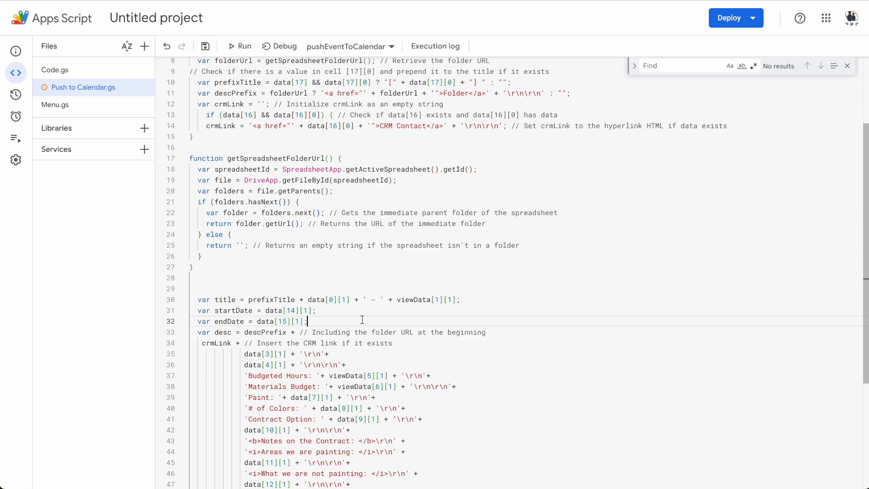
# In the interior Push to Calendar script, set endDate to data[14][1].addDays(5); and save the script
pyautogui.click(286, 322)
pyautogui.write('4')
pyautogui.click(330, 323)
pyautogui.press('BackSpace')
pyautogui.write('.addDays(5);')
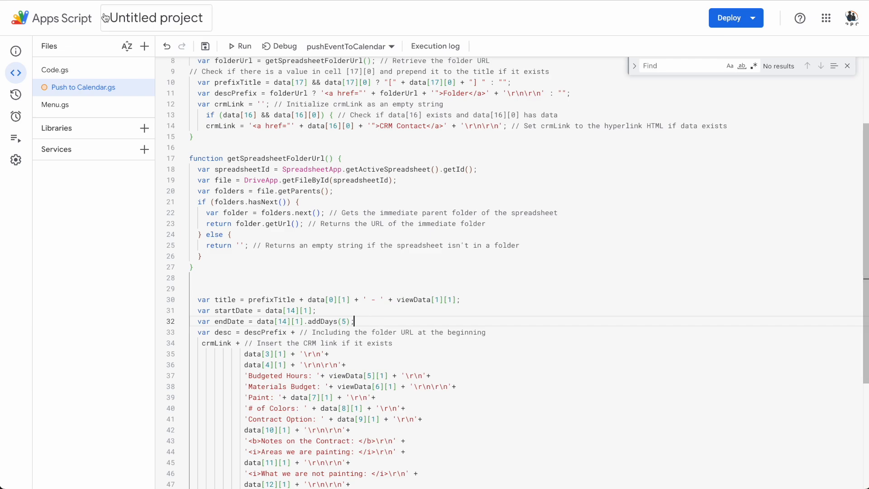
pyautogui.click(206, 46)
# Open the Exterior App Script - Multi Calendar document from Drive and the exterior workbook's Apps Script editor
pyautogui.click(236, 1)
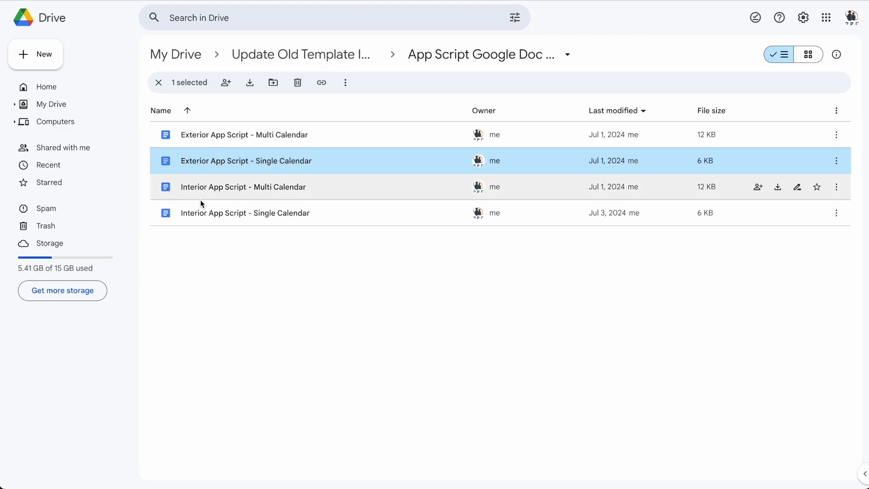
pyautogui.doubleClick(221, 136)
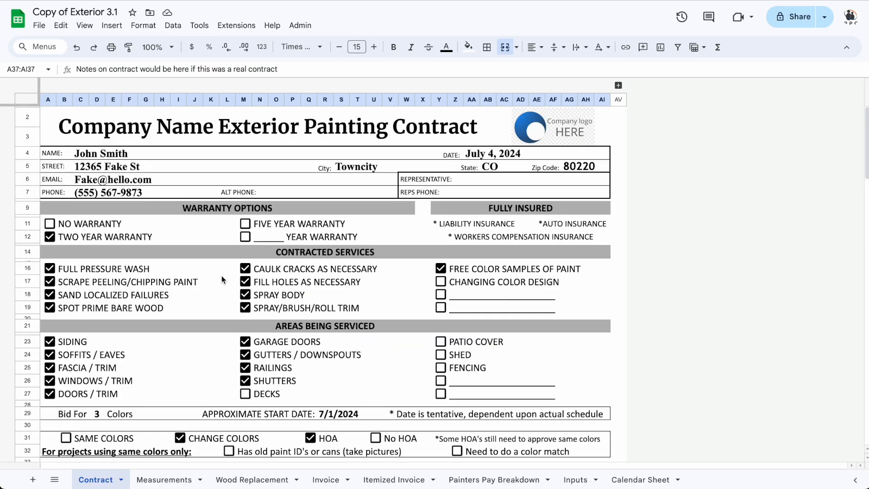
pyautogui.click(236, 25)
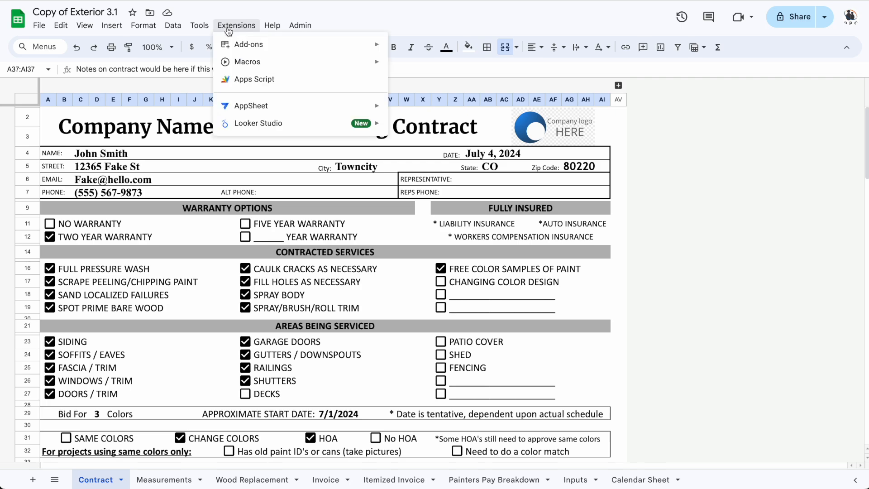
pyautogui.click(236, 77)
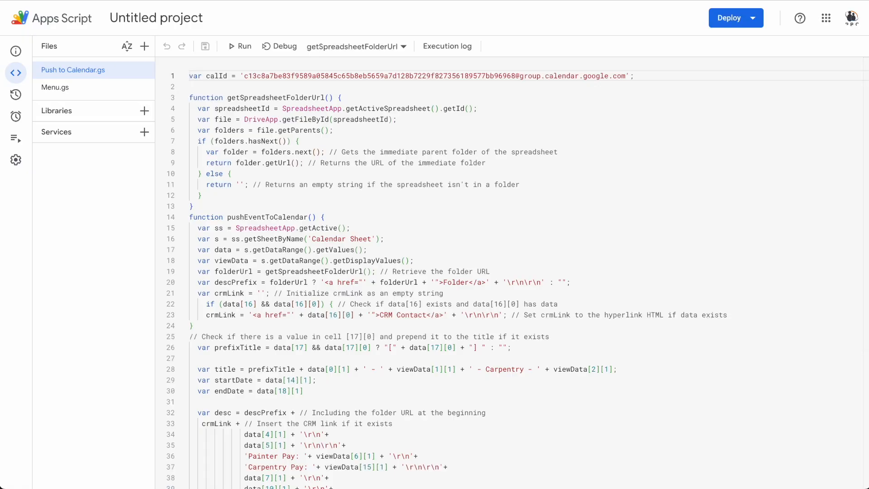
# Replace all code in the exterior Push to Calendar.gs with the Push to Calendar.gs code from the Multi Calendar document
pyautogui.click(453, 0)
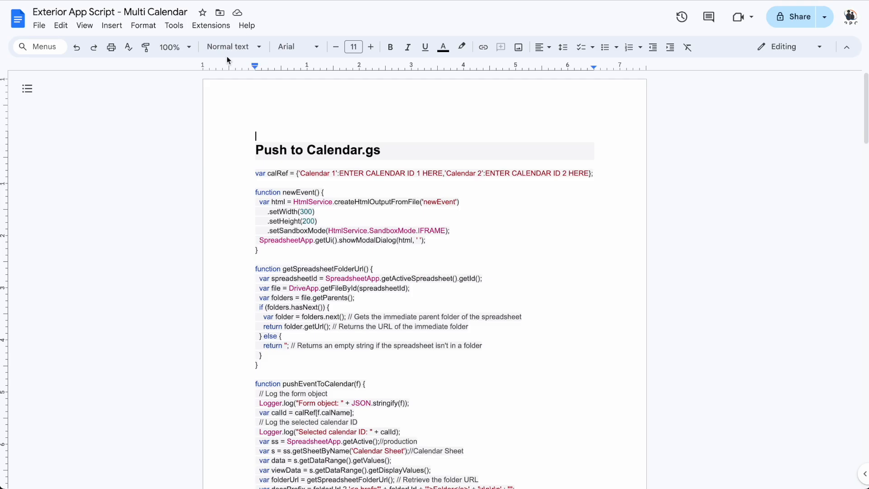
pyautogui.moveTo(262, 177)
pyautogui.mouseDown()
pyautogui.moveTo(507, 297)
pyautogui.moveTo(512, 359)
pyautogui.moveTo(449, 284)
pyautogui.mouseUp()
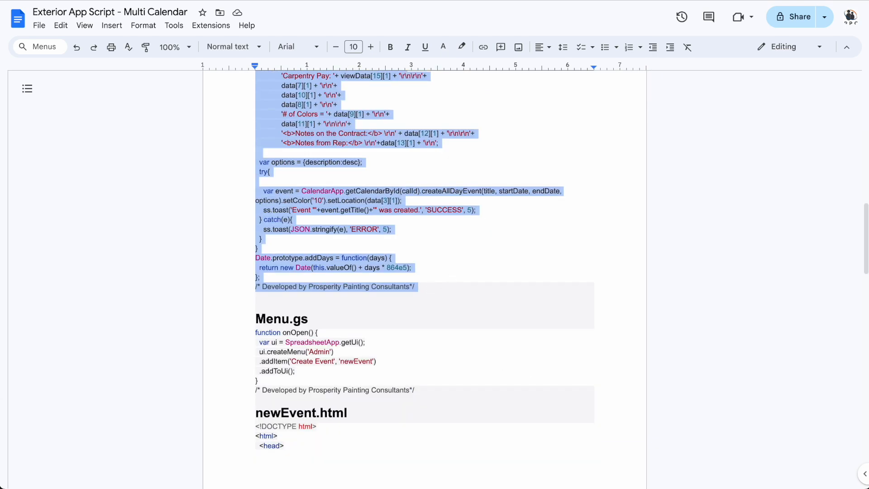
pyautogui.click(550, 1)
pyautogui.scroll(-5, 266, 145)
pyautogui.click(296, 156)
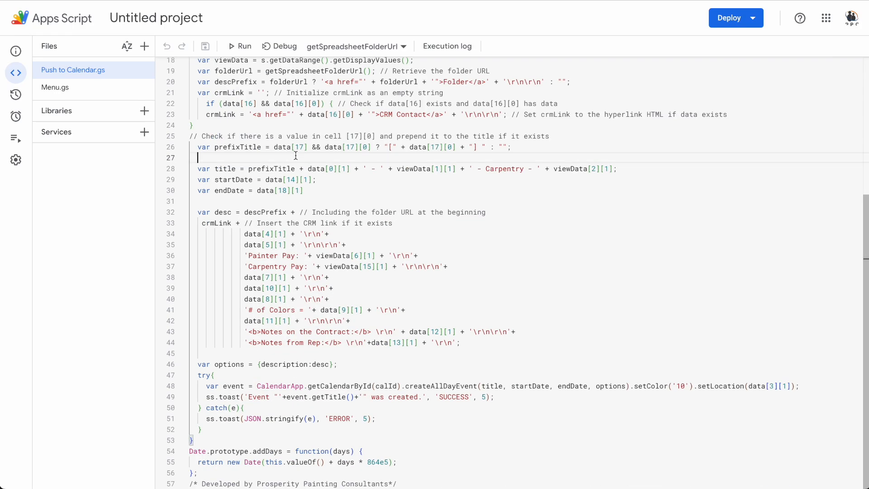
pyautogui.hotkey('ctrl', 'a')
pyautogui.press('BackSpace')
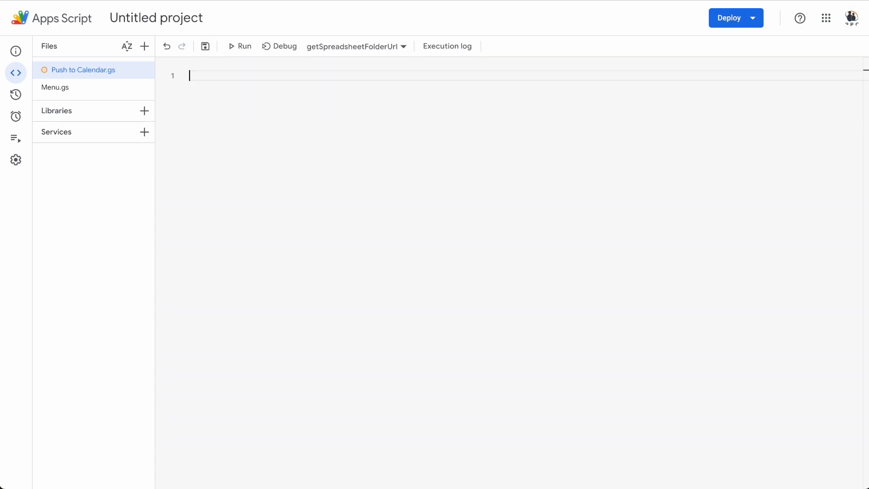
pyautogui.hotkey('ctrl', 'v')
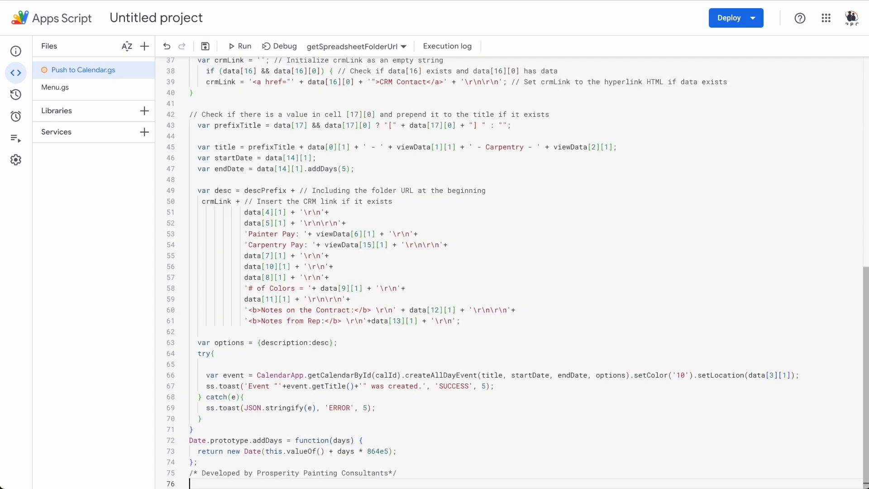
# Replace all code in Menu.gs with the Menu.gs code from the Exterior App Script - Multi Calendar document
pyautogui.hotkey('ctrl', 'Tab')
pyautogui.scroll(-2, 386, 324)
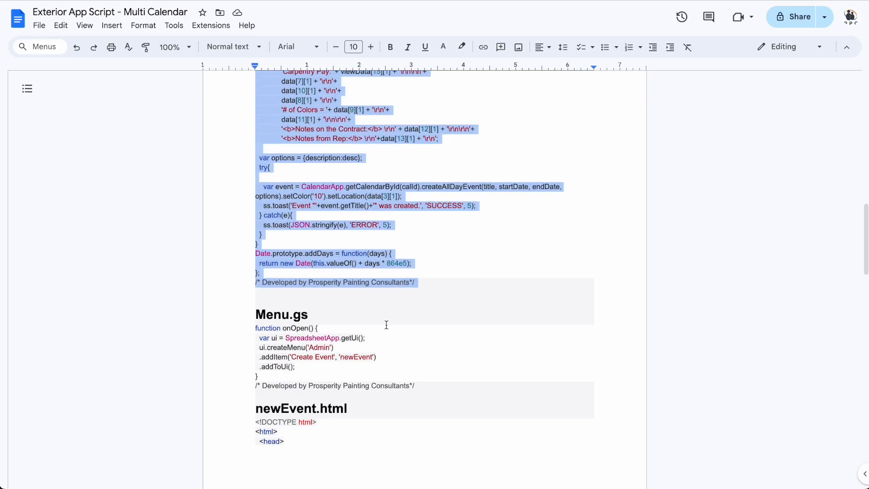
pyautogui.moveTo(415, 266); pyautogui.dragTo(254, 209)
pyautogui.hotkey('ctrl', 'c')
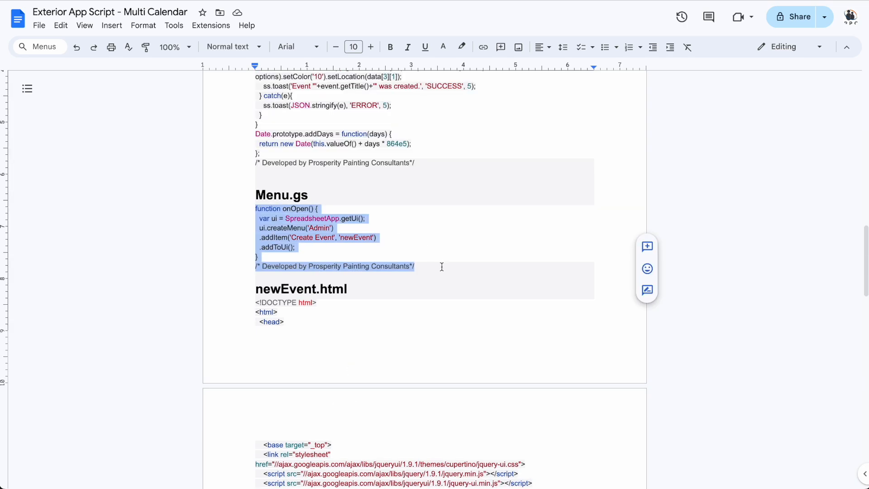
pyautogui.hotkey('ctrl', 'Tab')
pyautogui.click(59, 87)
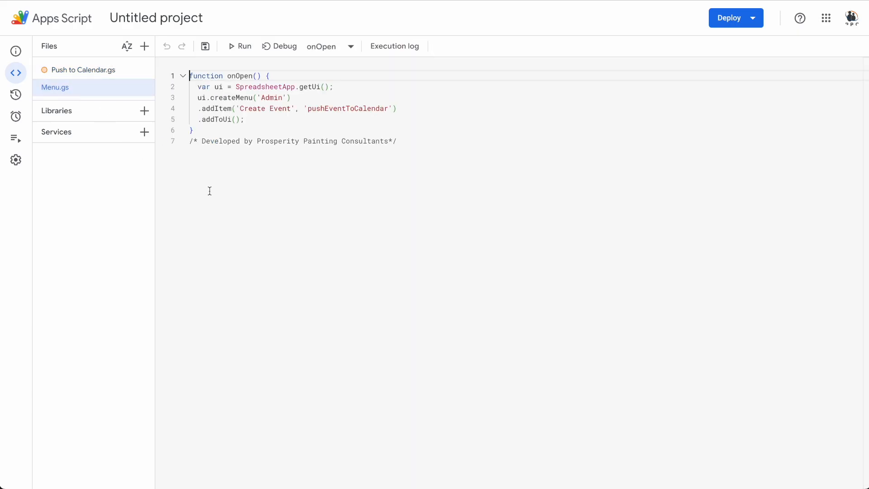
pyautogui.hotkey('ctrl', 'a')
pyautogui.press('BackSpace')
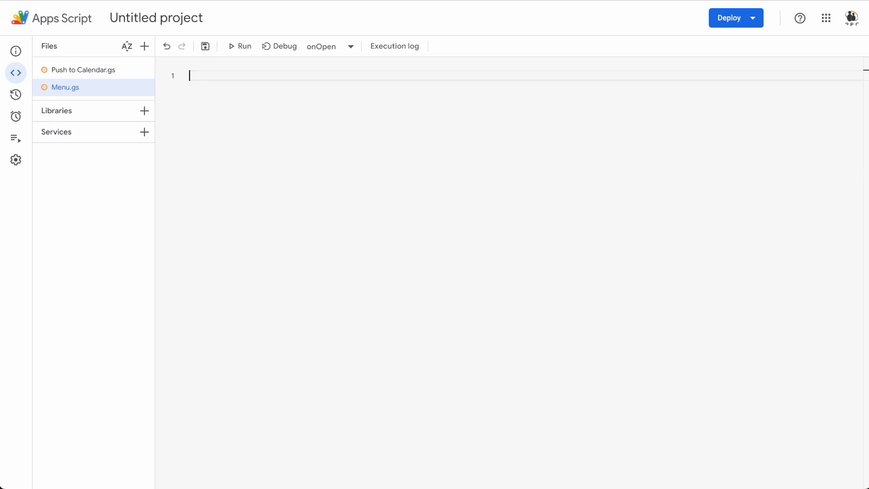
pyautogui.hotkey('ctrl', 'v')
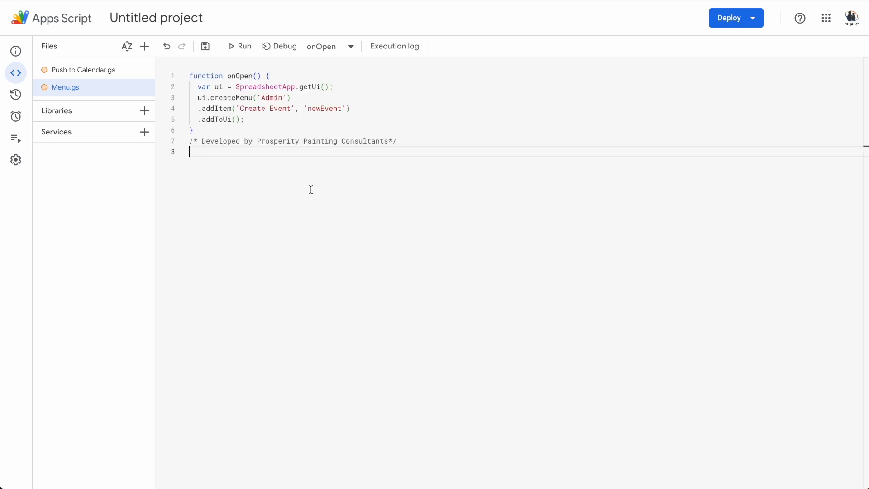
# Add an HTML file named newEvent to the Apps Script project, copying the name from the Multi Calendar document's newEvent.html heading
pyautogui.hotkey('ctrl', 'Tab')
pyautogui.scroll(-4, 324, 176)
pyautogui.scroll(3, 328, 196)
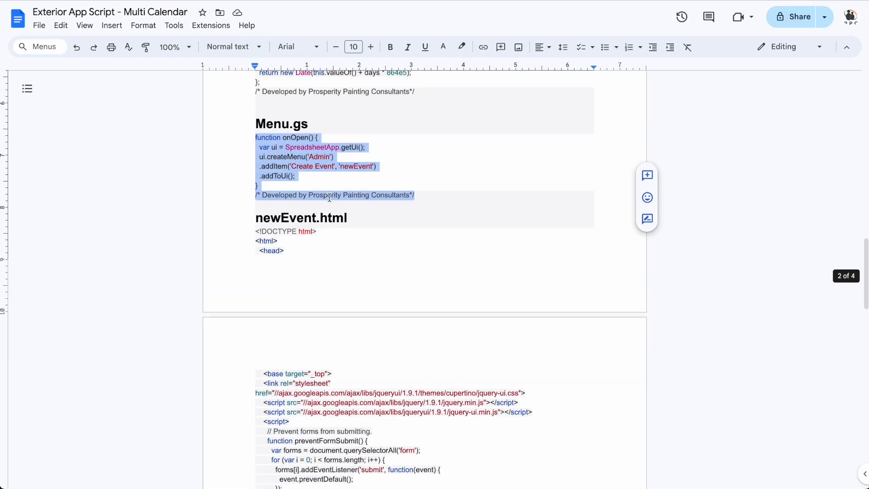
pyautogui.scroll(-3, 356, 221)
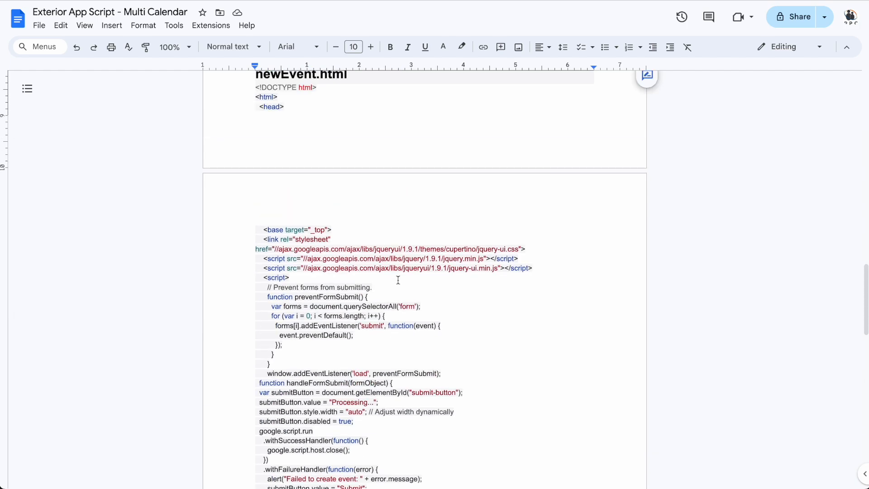
pyautogui.scroll(4, 397, 277)
pyautogui.scroll(-1, 398, 277)
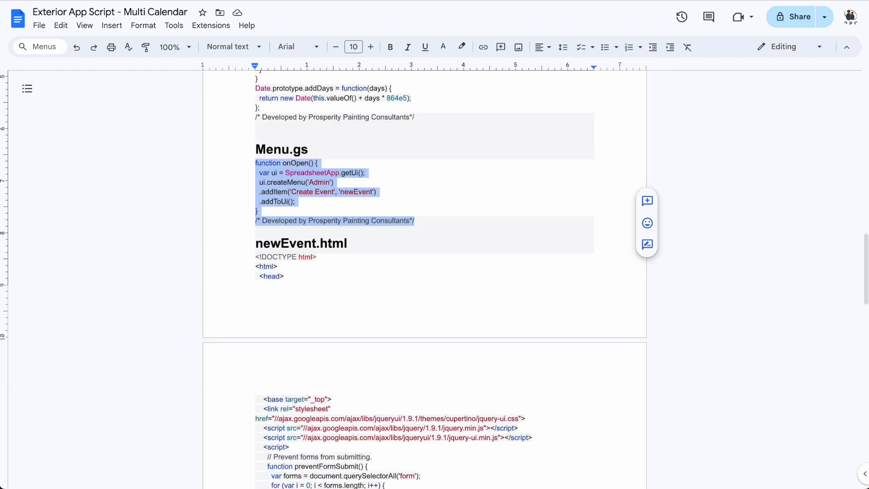
pyautogui.hotkey('ctrl', 'Tab')
pyautogui.click(144, 46)
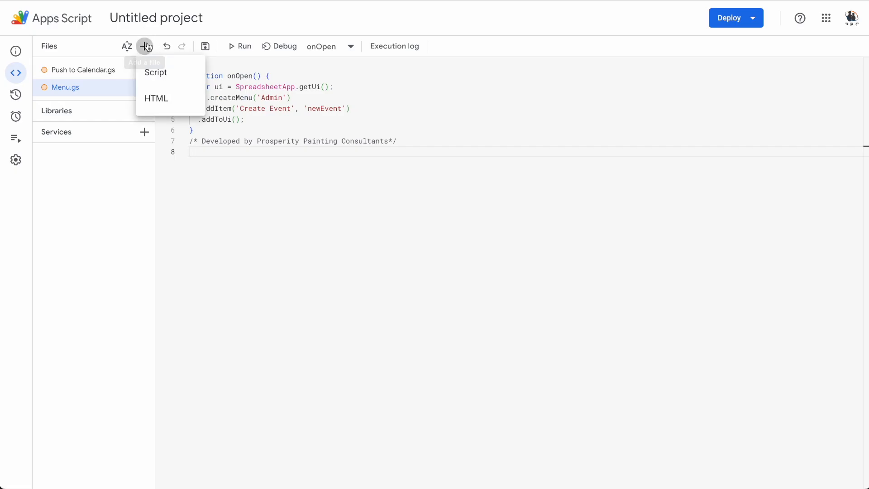
pyautogui.click(160, 99)
pyautogui.hotkey('ctrl', 'shift', 'Tab')
pyautogui.moveTo(316, 243); pyautogui.dragTo(255, 244)
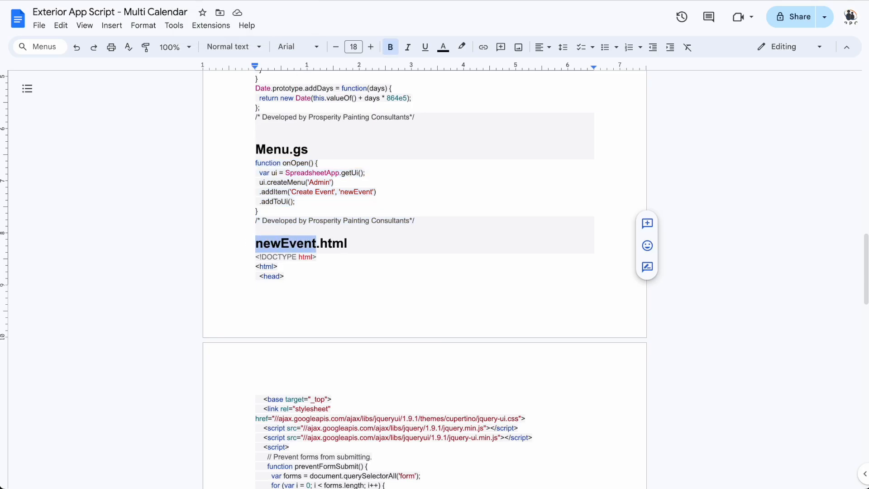
pyautogui.hotkey('ctrl', 'c')
pyautogui.hotkey('ctrl', 'Tab')
pyautogui.click(145, 106)
pyautogui.click(148, 130)
pyautogui.hotkey('ctrl', 'v')
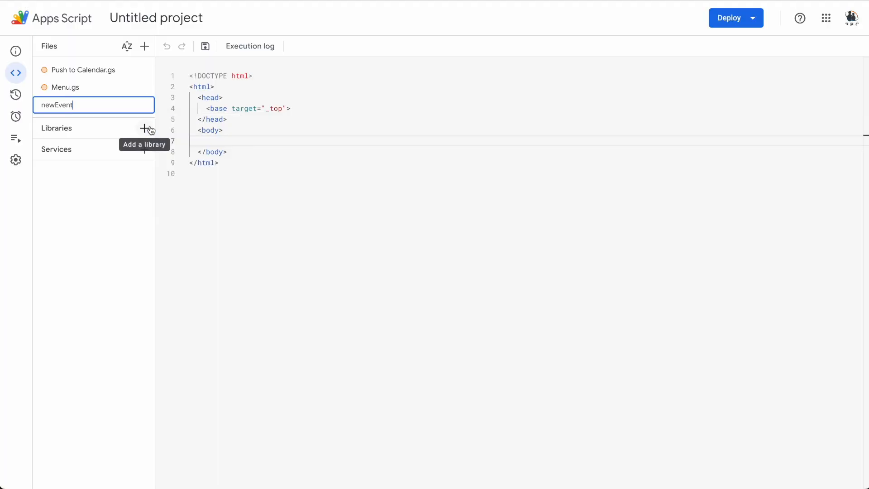
pyautogui.click(46, 106)
pyautogui.click(264, 198)
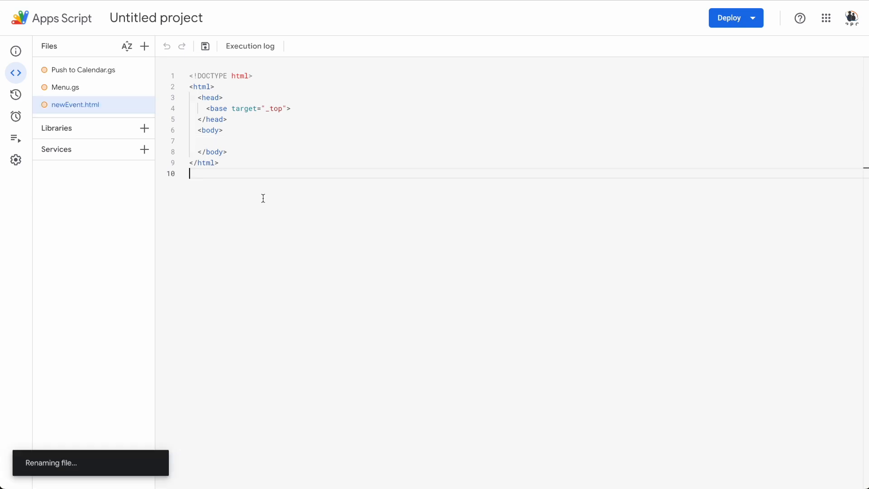
# Replace the default code in newEvent.html with the full newEvent.html code from the Multi Calendar document
pyautogui.hotkey('ctrl', 'Tab')
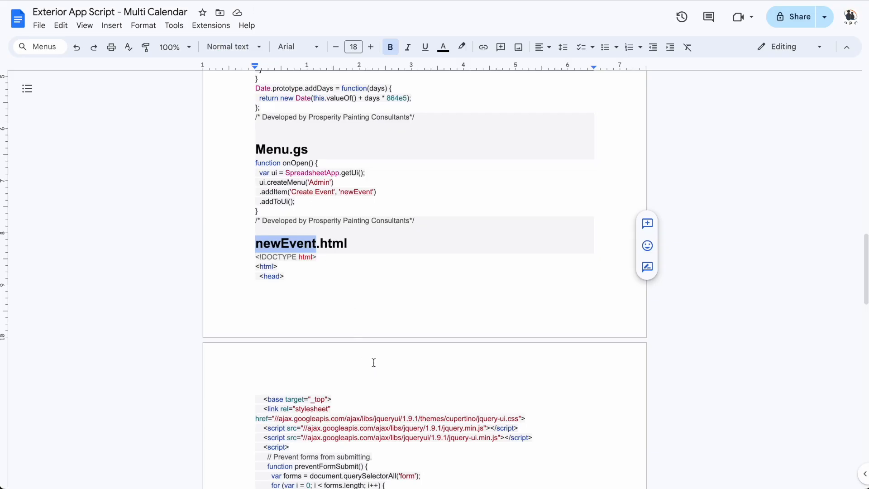
pyautogui.click(250, 257)
pyautogui.moveTo(250, 258); pyautogui.dragTo(396, 454)
pyautogui.scroll(-10, 396, 454)
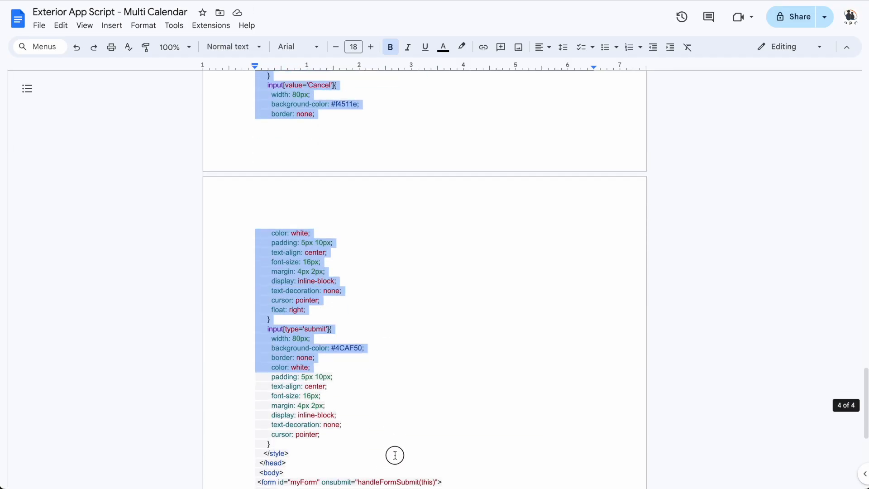
pyautogui.keyDown('shift'); pyautogui.click(395, 455); pyautogui.keyUp('shift')
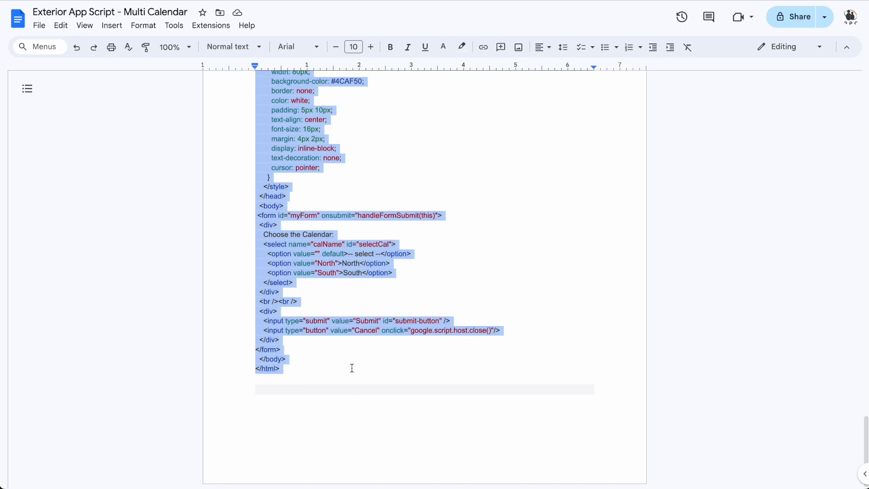
pyautogui.hotkey('ctrl', 'Tab')
pyautogui.hotkey('ctrl', 'a')
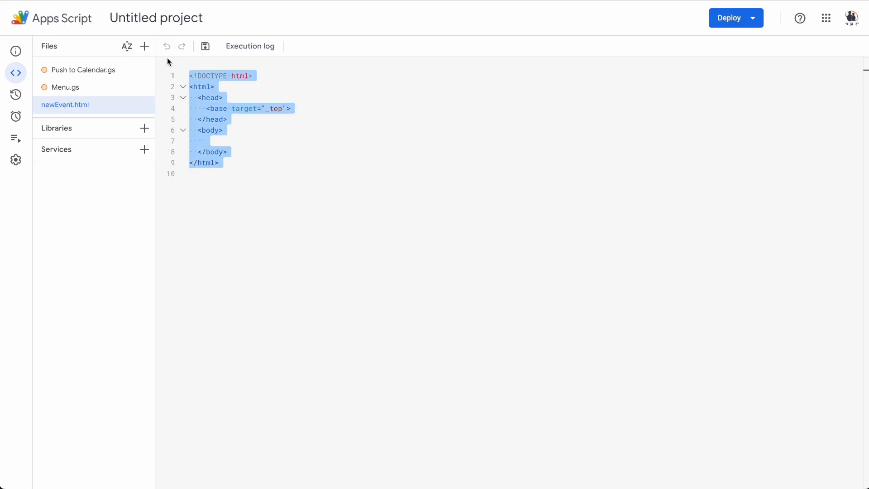
pyautogui.press('BackSpace')
pyautogui.hotkey('ctrl', 'v')
pyautogui.hotkey('ctrl', 'Home')
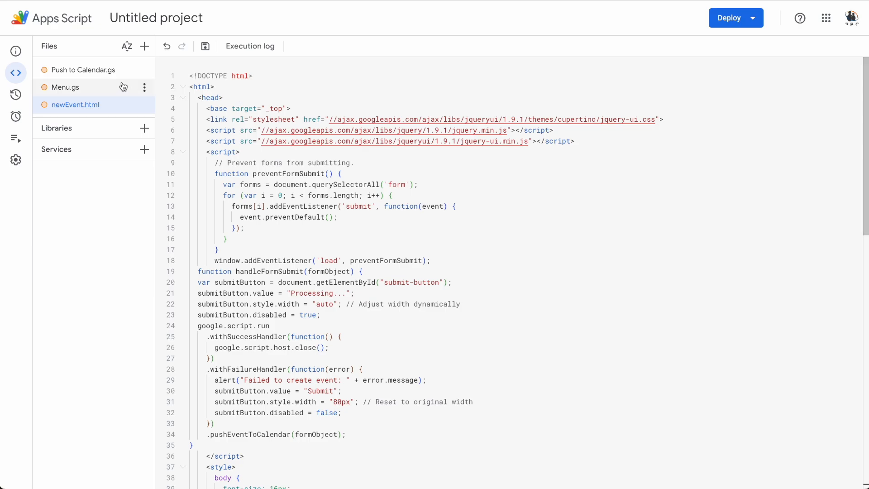
# In Push to Calendar.gs, rename the Calendar 1 key in the calRef variable to North
pyautogui.click(97, 70)
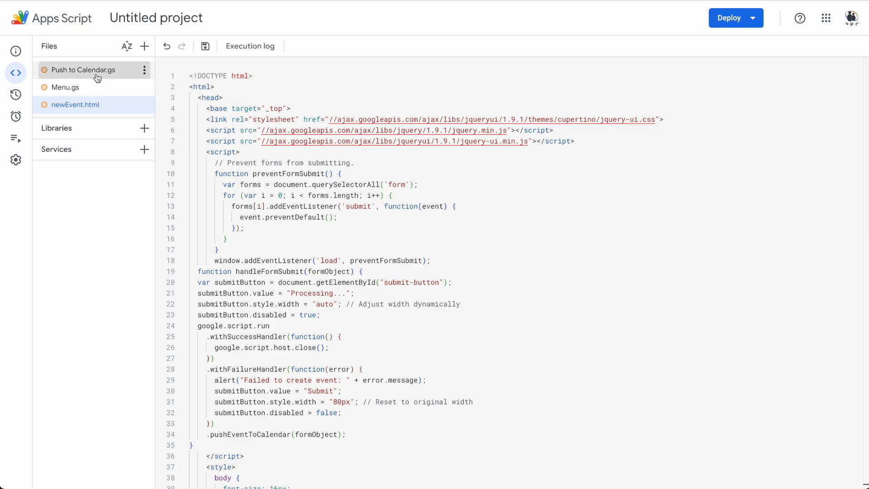
pyautogui.scroll(10, 252, 183)
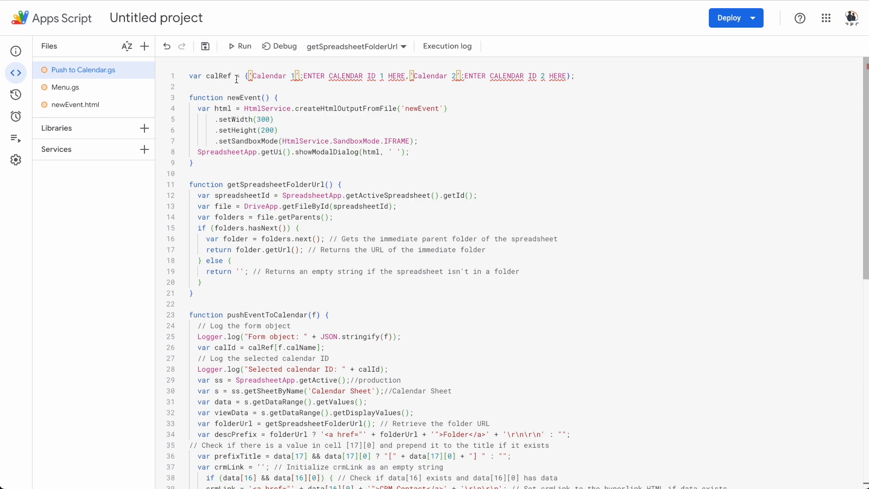
pyautogui.click(419, 88)
pyautogui.moveTo(294, 75); pyautogui.dragTo(252, 76)
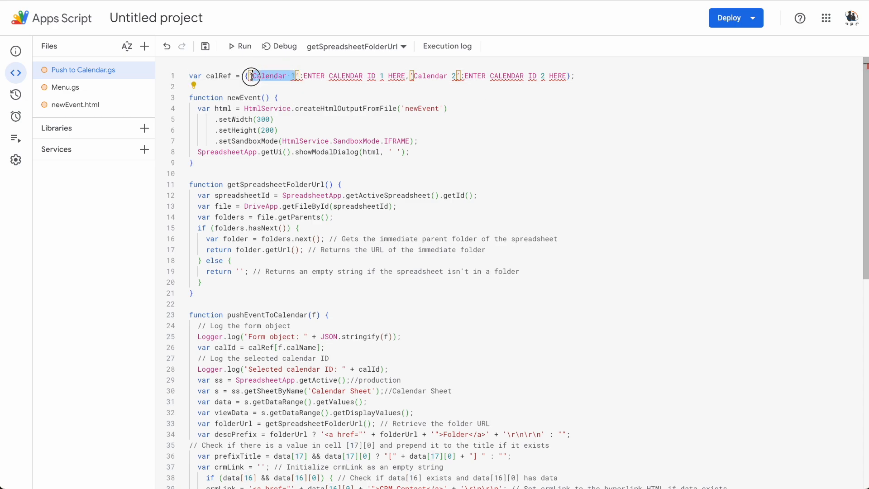
pyautogui.write('North')
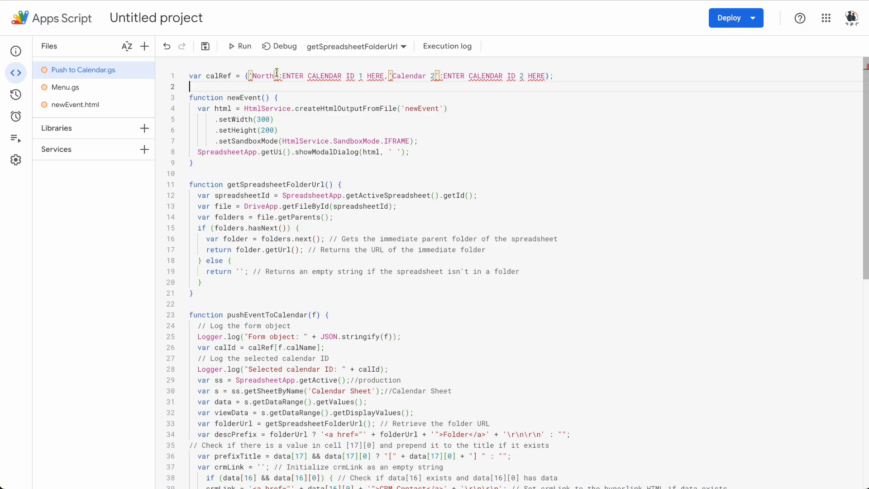
# Replace the curly quotes around North in calRef with straight single quotes
pyautogui.moveTo(275, 75); pyautogui.dragTo(252, 76)
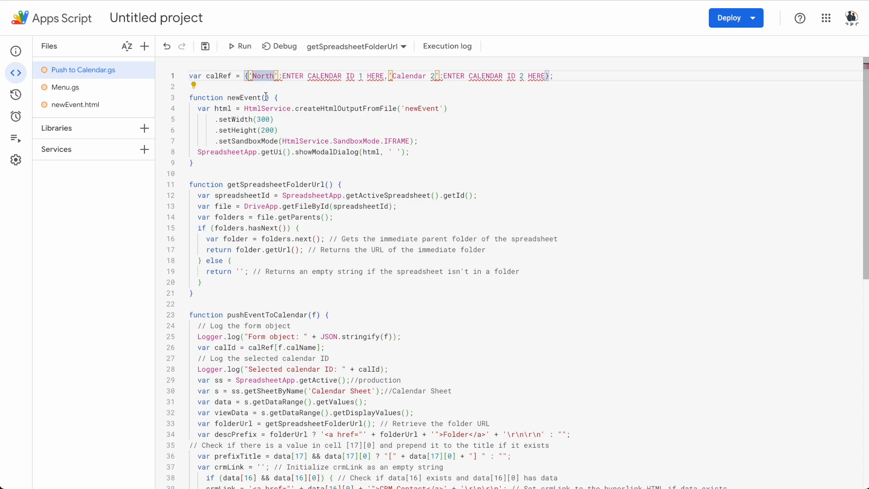
pyautogui.press('Left')
pyautogui.press('BackSpace')
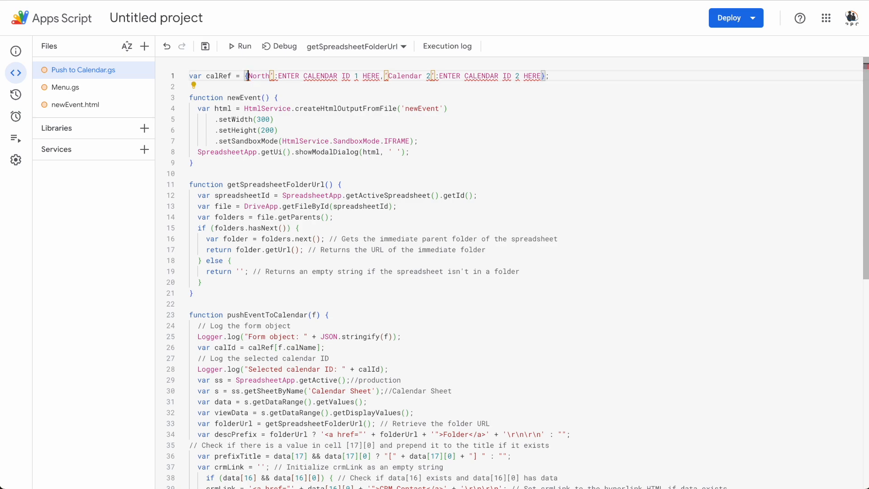
pyautogui.write("'")
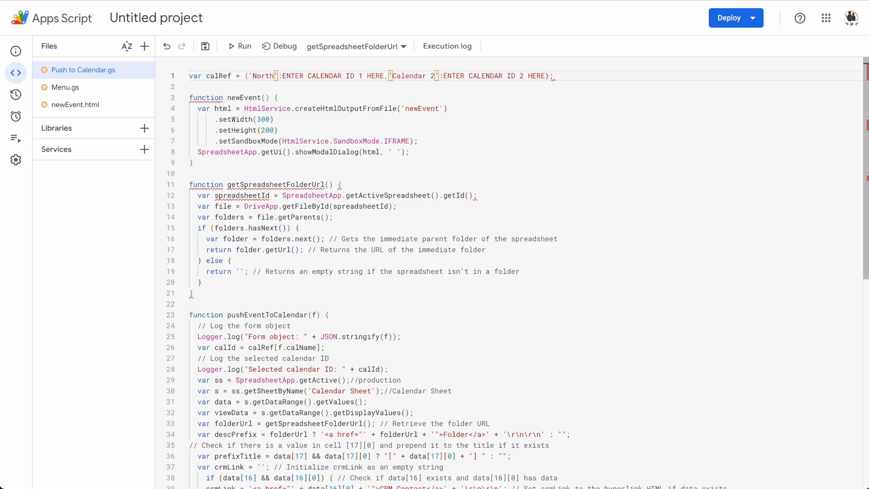
pyautogui.press('Right')
pyautogui.press('Right')
pyautogui.press('Right')
pyautogui.press('BackSpace')
pyautogui.write("'")
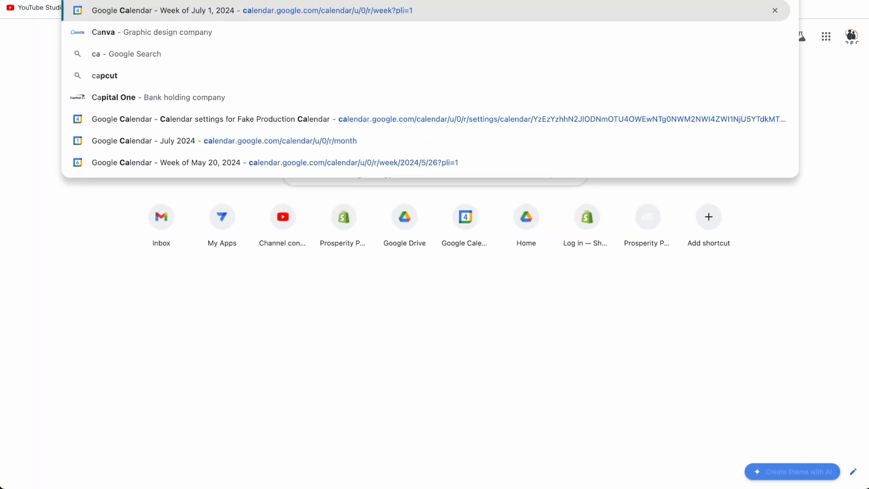
# Open Google Calendar and copy the calendar ID from the Fake Production Calendar's settings
pyautogui.press('Return')
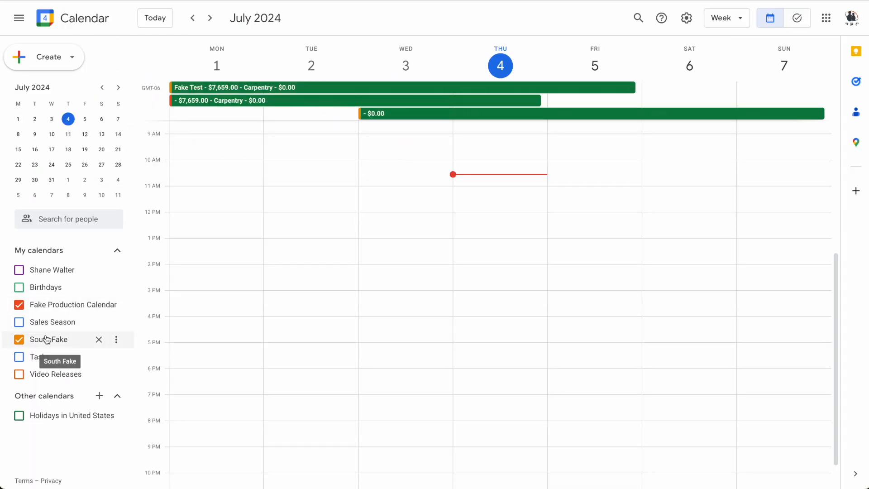
pyautogui.click(117, 306)
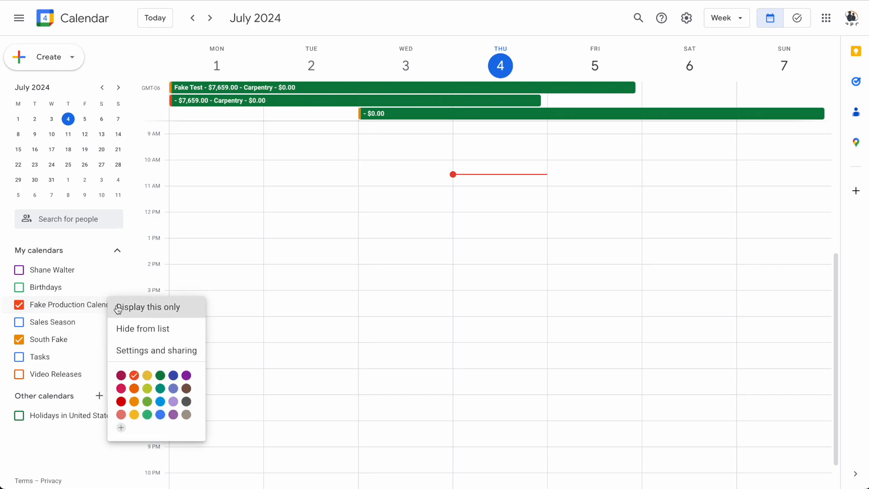
pyautogui.click(136, 352)
pyautogui.scroll(-15, 458, 289)
pyautogui.scroll(2, 402, 282)
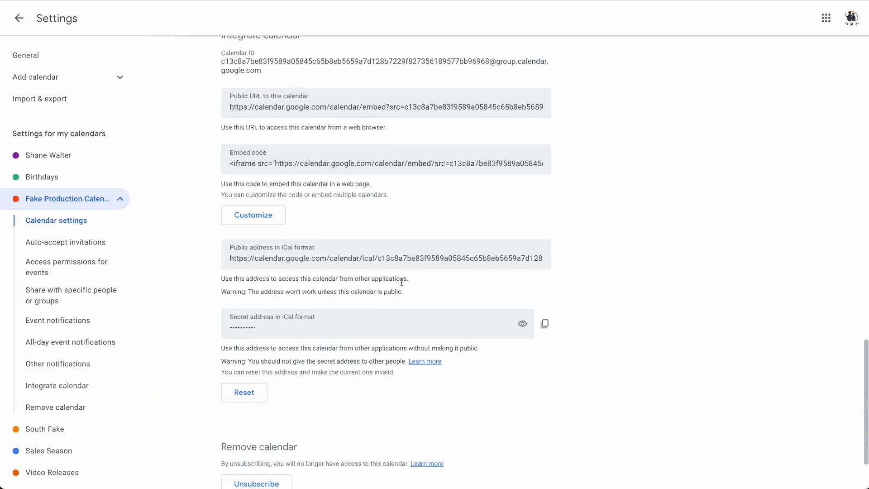
pyautogui.scroll(6, 402, 282)
pyautogui.tripleClick(221, 336)
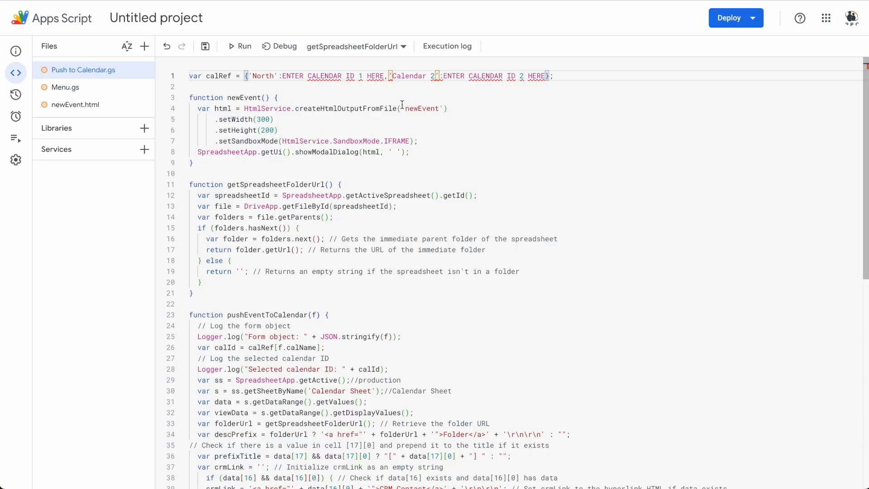
# Replace ENTER CALENDAR ID 1 HERE in calRef with the copied calendar ID, enclosed in straight single quotes
pyautogui.moveTo(388, 75); pyautogui.dragTo(282, 75)
pyautogui.hotkey('ctrl', 'v')
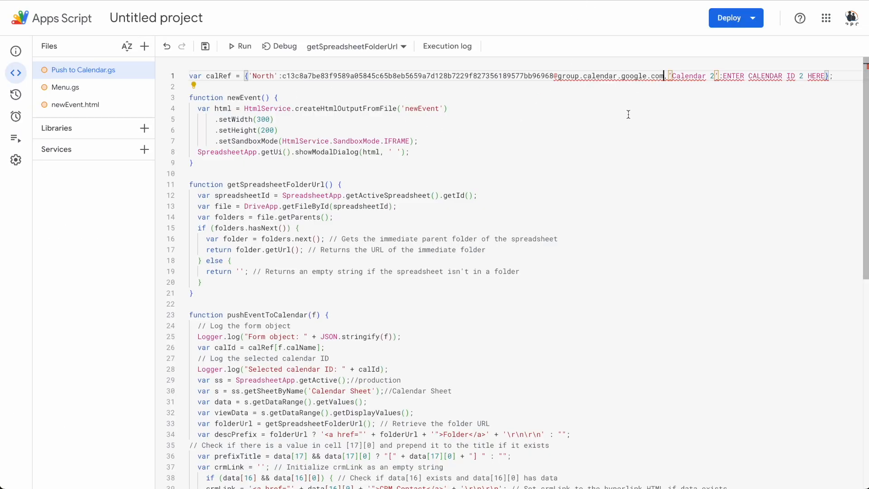
pyautogui.click(665, 76)
pyautogui.write("'")
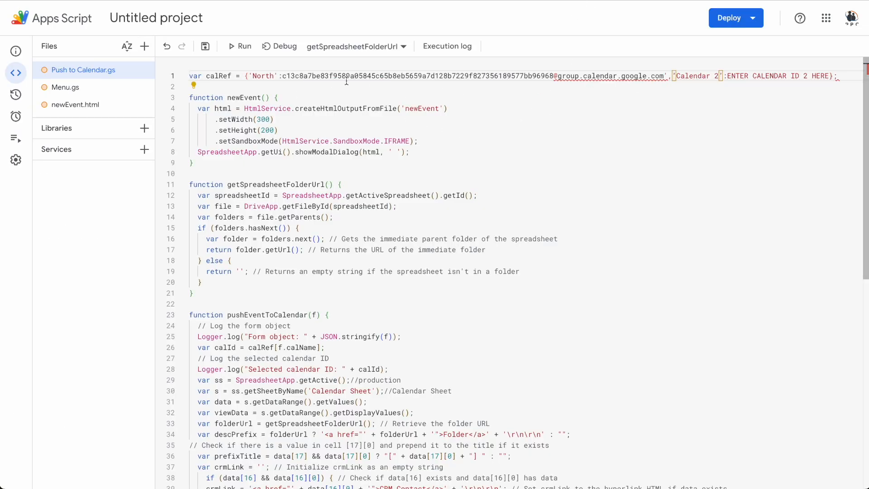
pyautogui.click(283, 75)
pyautogui.write("'")
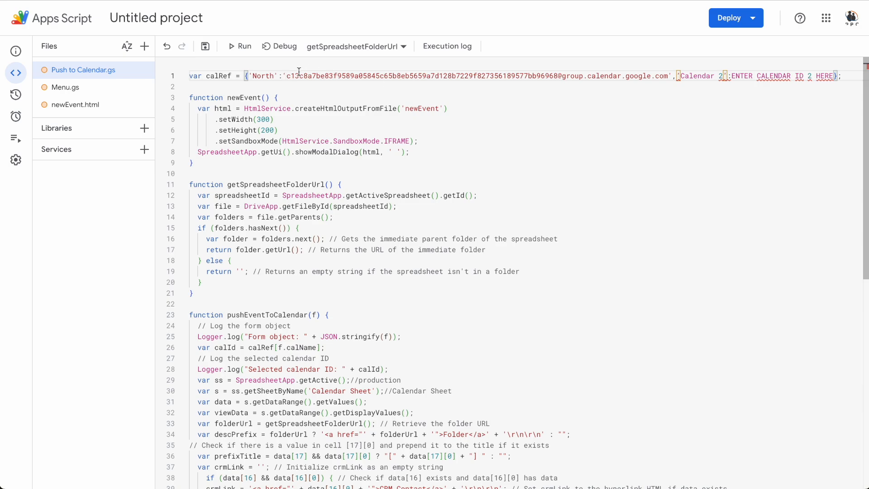
# Replace the Calendar 2 key in calRef with 'sourth' in straight single quotes, and return to the Google Calendar settings
pyautogui.moveTo(724, 76); pyautogui.dragTo(677, 75)
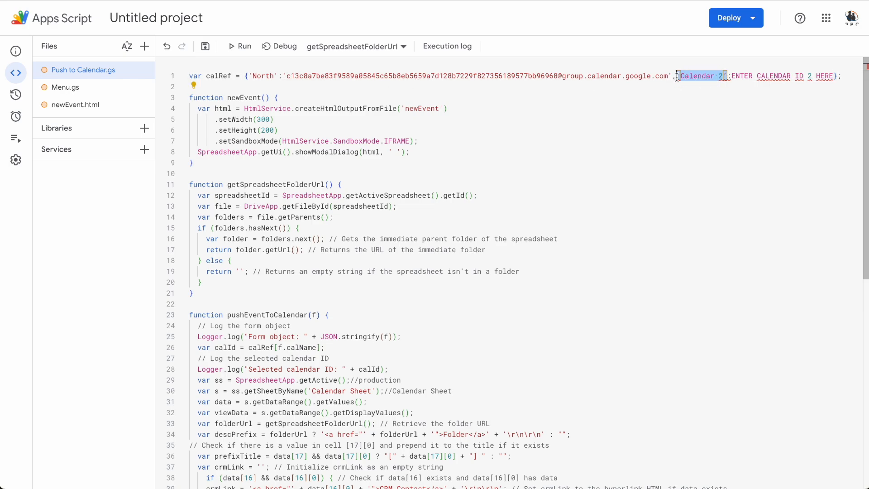
pyautogui.write("'sourth")
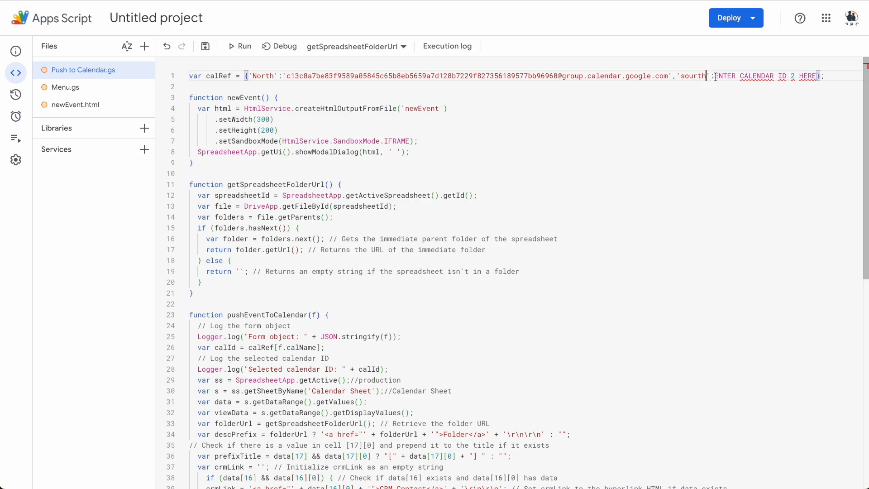
pyautogui.hotkey('ctrl', 'Tab')
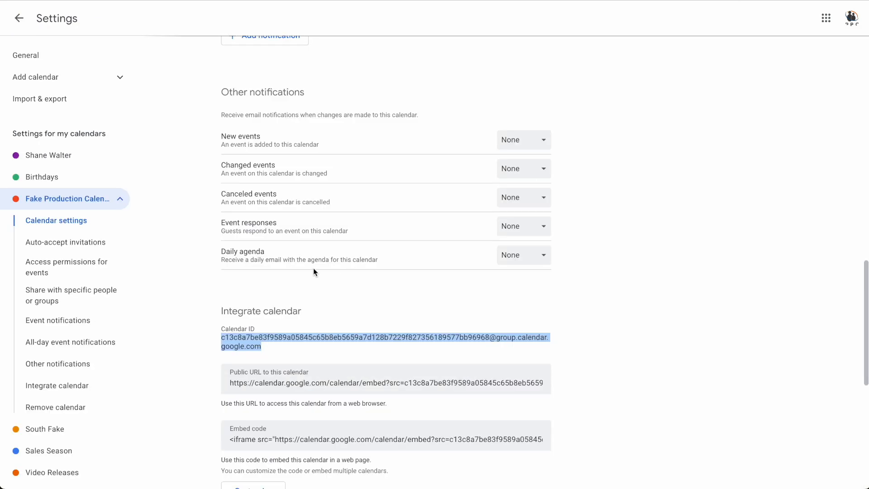
# Open the South Fake calendar's settings and copy its calendar ID from the Integrate calendar section
pyautogui.click(120, 199)
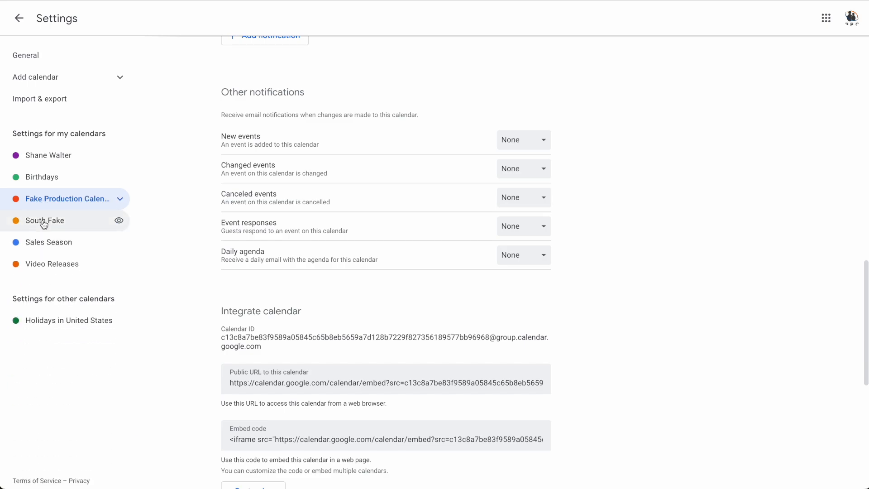
pyautogui.click(43, 222)
pyautogui.scroll(-7, 281, 270)
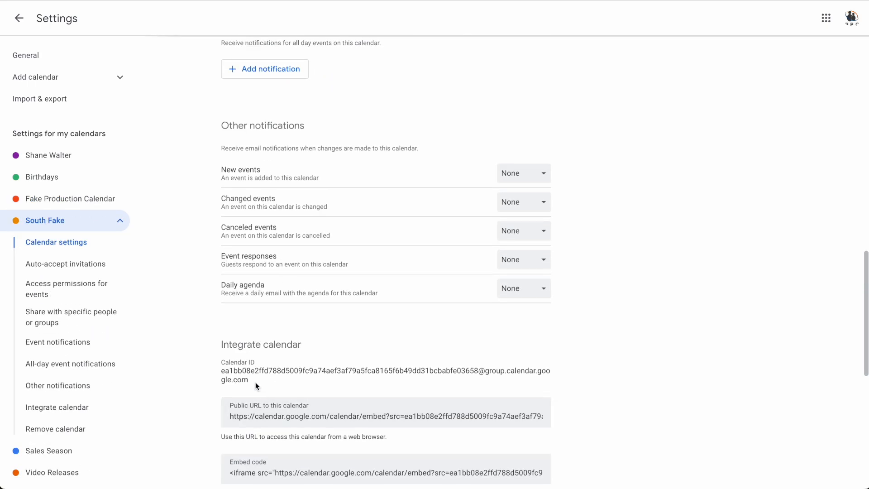
pyautogui.moveTo(252, 382); pyautogui.dragTo(226, 372)
pyautogui.hotkey('ctrl', 'c')
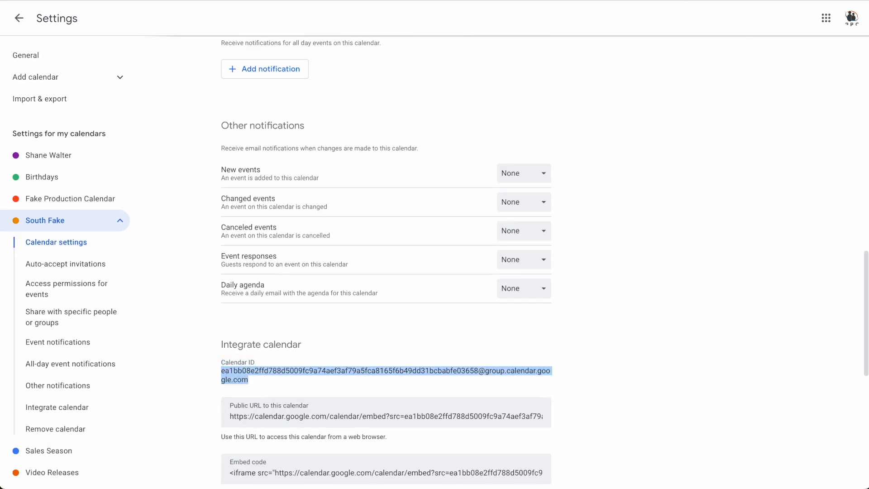
# Return to the Apps Script project and replace ENTER CALENDAR ID 2 HERE in calRef with the copied ID in straight single quotes
pyautogui.click(769, 1)
pyautogui.moveTo(715, 78); pyautogui.dragTo(818, 78)
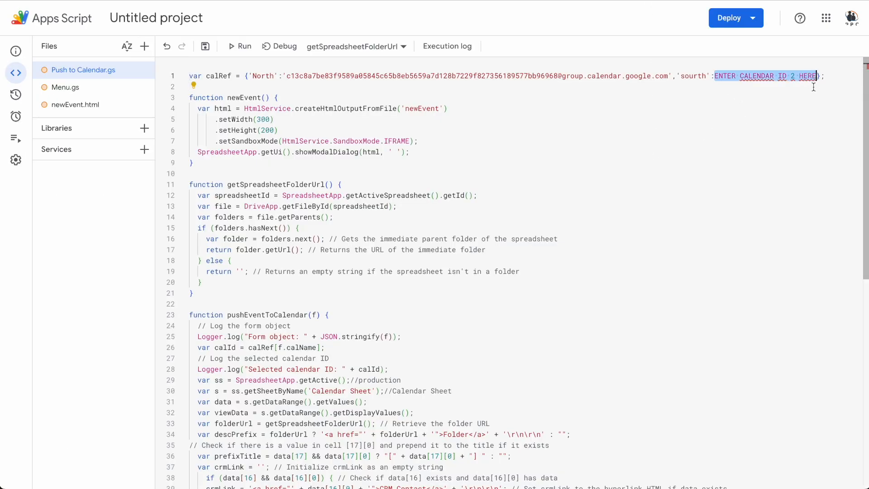
pyautogui.press('BackSpace')
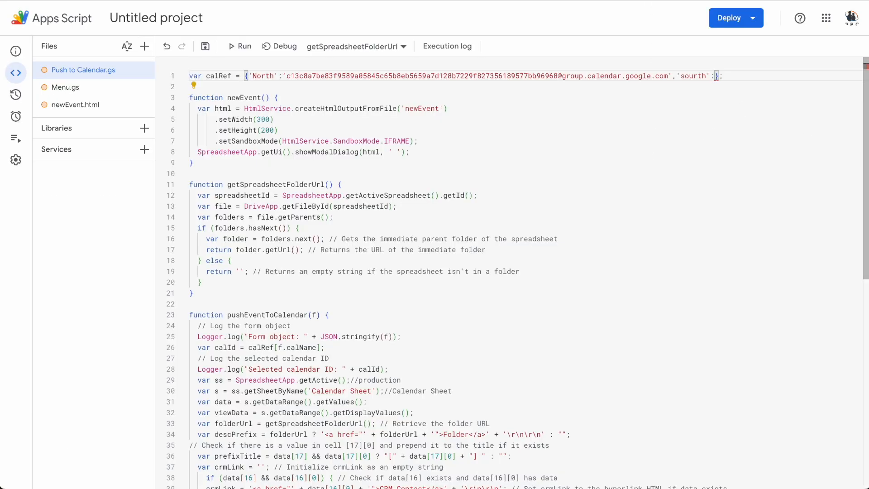
pyautogui.write("'")
pyautogui.hotkey('ctrl', 'v')
pyautogui.click(666, 90)
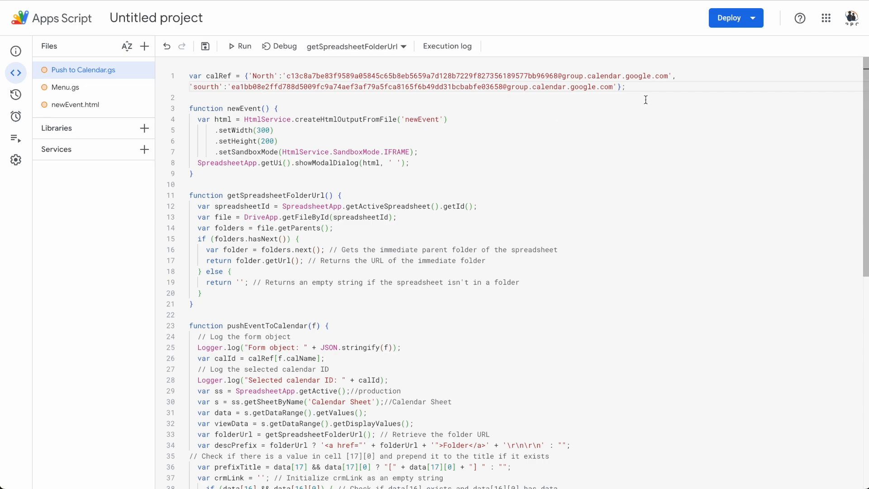
# Add a third entry with the key 'west' and an empty quoted value to calRef, and return to the Google Calendar settings
pyautogui.click(618, 87)
pyautogui.click(676, 78)
pyautogui.write(',')
pyautogui.click(678, 108)
pyautogui.click(618, 87)
pyautogui.write(",'west':'")
pyautogui.hotkey('ctrl', 'shift', 'Tab')
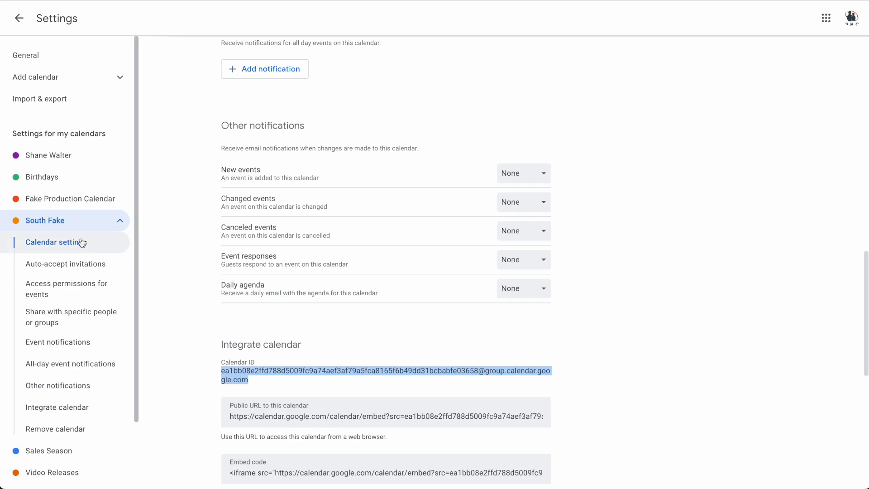
# Copy the Sales Season calendar's ID from its settings and paste it as the 'west' value in calRef
pyautogui.click(124, 221)
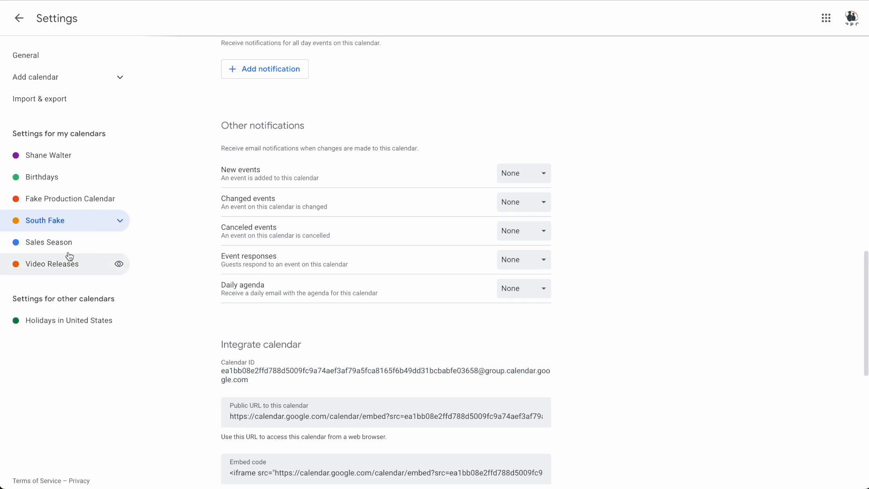
pyautogui.click(68, 243)
pyautogui.scroll(-15, 390, 289)
pyautogui.scroll(3, 390, 287)
pyautogui.tripleClick(243, 263)
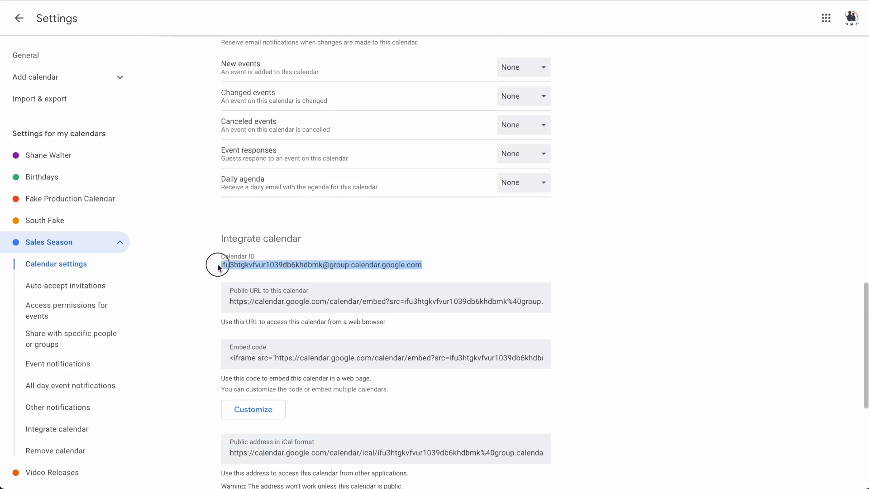
pyautogui.hotkey('ctrl', 'c')
pyautogui.hotkey('ctrl', 'Tab')
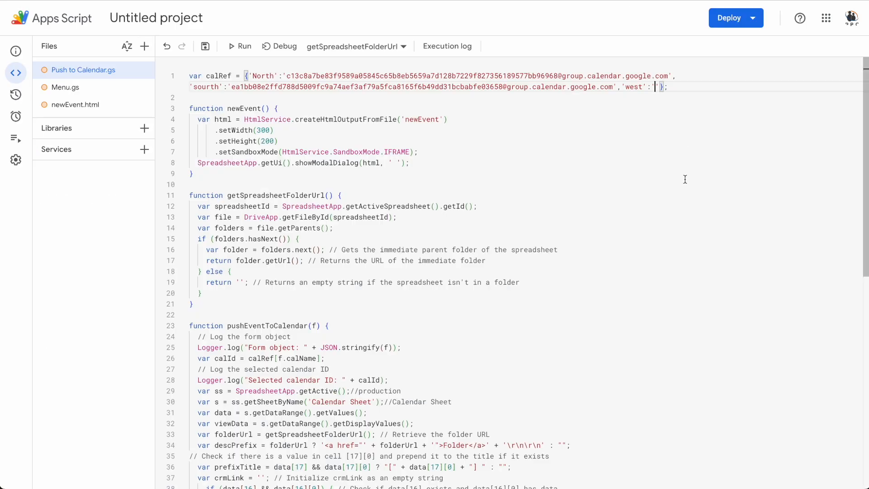
pyautogui.hotkey('ctrl', 'v')
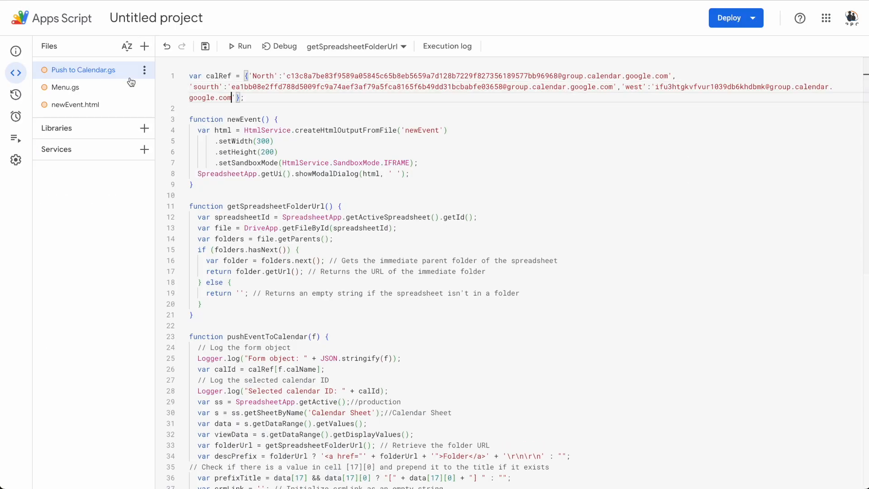
# Duplicate the South option line in newEvent.html directly beneath the original in the selectCal list
pyautogui.click(63, 109)
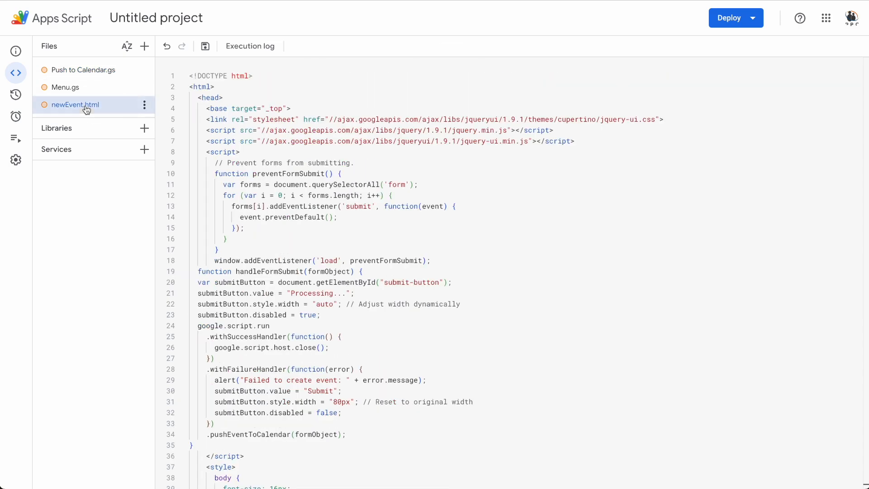
pyautogui.hotkey('ctrl', 'End')
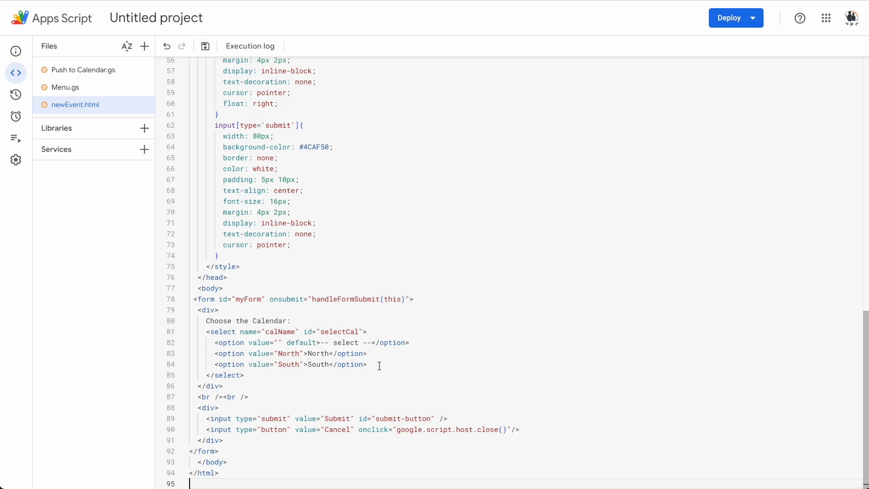
pyautogui.moveTo(373, 364); pyautogui.dragTo(215, 364)
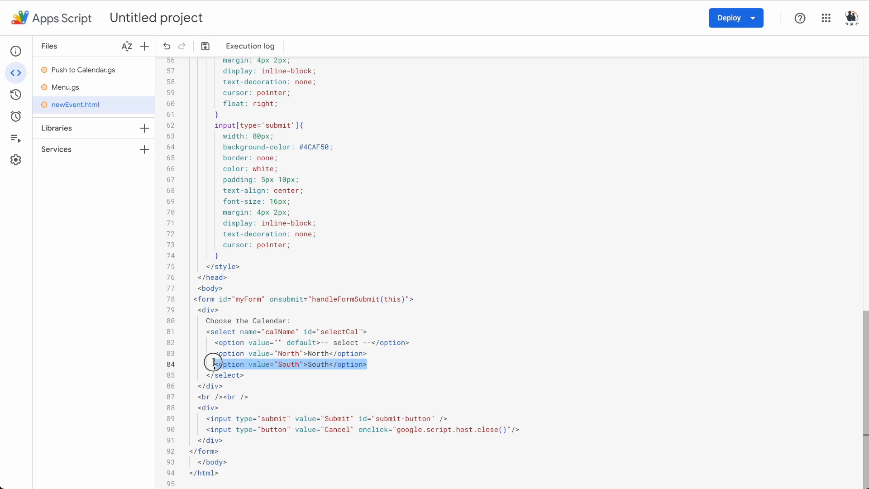
pyautogui.hotkey('ctrl', 'c')
pyautogui.press('End')
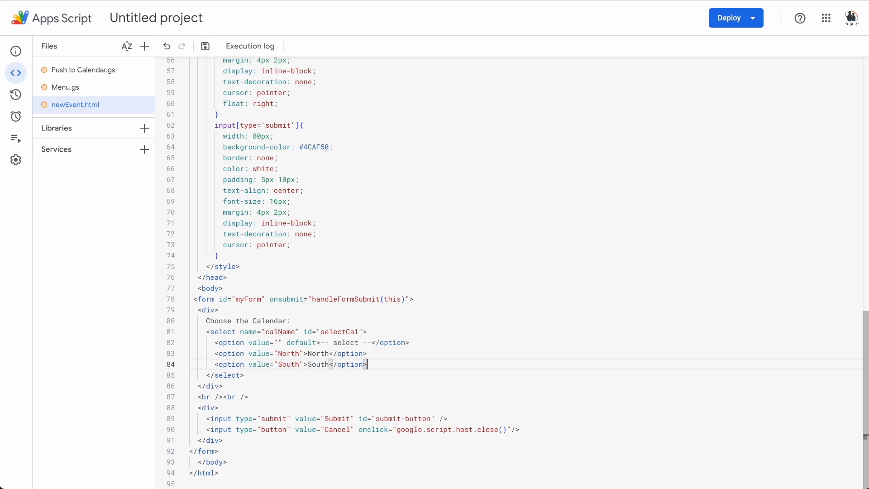
pyautogui.press('Return')
pyautogui.hotkey('ctrl', 'v')
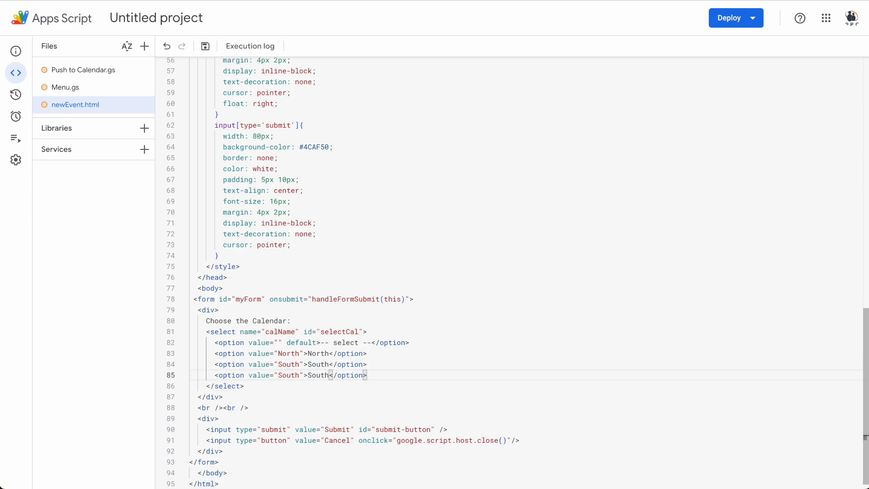
# Change the duplicated option's value and label to West
pyautogui.doubleClick(289, 377)
pyautogui.write('West')
pyautogui.press('BackSpace')
pyautogui.write('wes')
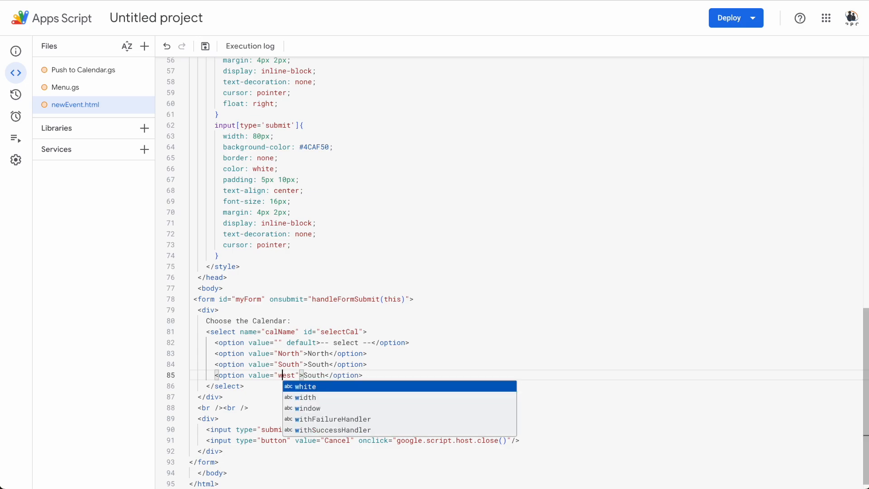
pyautogui.doubleClick(319, 376)
pyautogui.write('west')
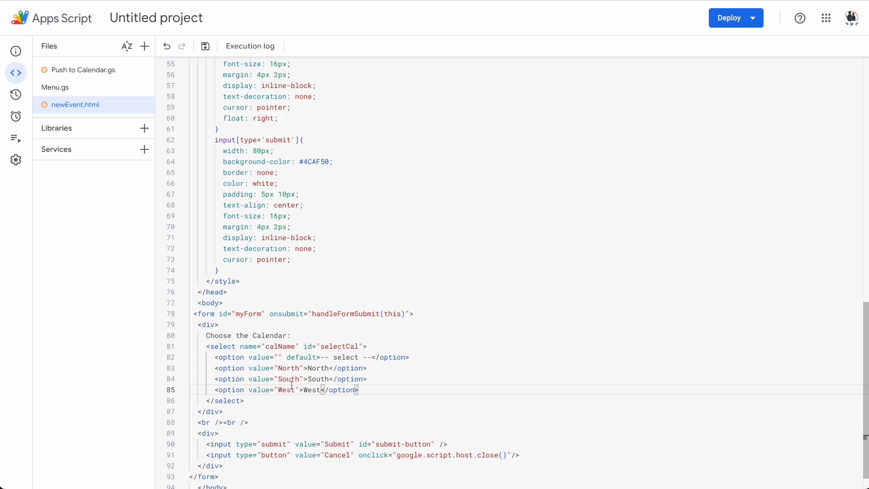
# Correct the second calRef key in Push to Calendar.gs to 'South', check it against the newEvent.html options, and save the project
pyautogui.click(90, 70)
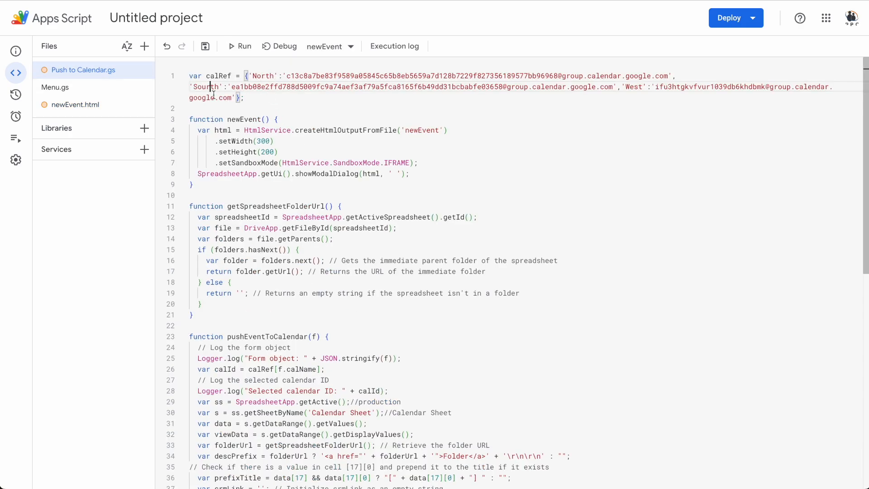
pyautogui.click(206, 87)
pyautogui.press('Delete')
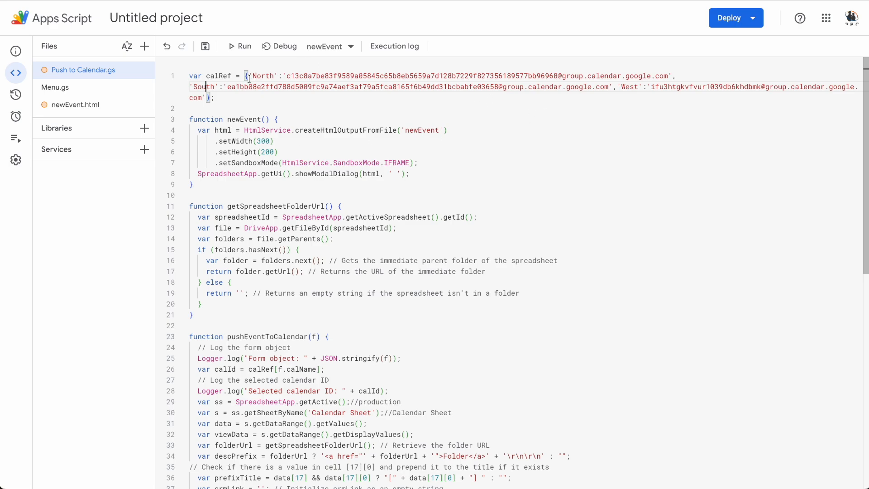
pyautogui.click(205, 87)
pyautogui.click(94, 108)
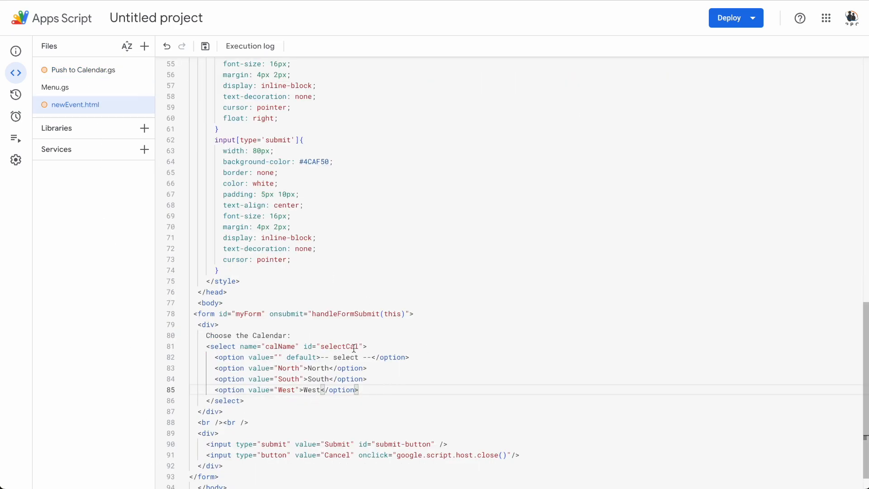
pyautogui.click(205, 46)
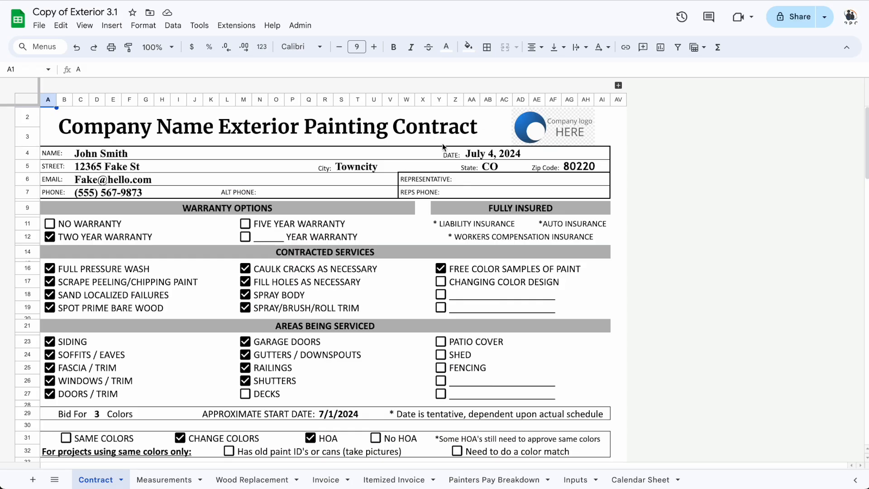
# Run Create Event in the Copy of Exterior 3.1 spreadsheet and submit it with the West calendar chosen
pyautogui.click(300, 26)
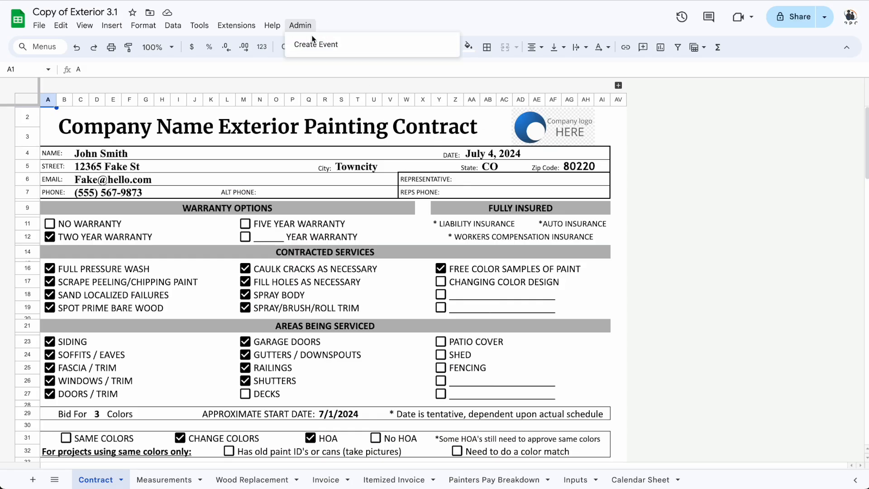
pyautogui.click(314, 40)
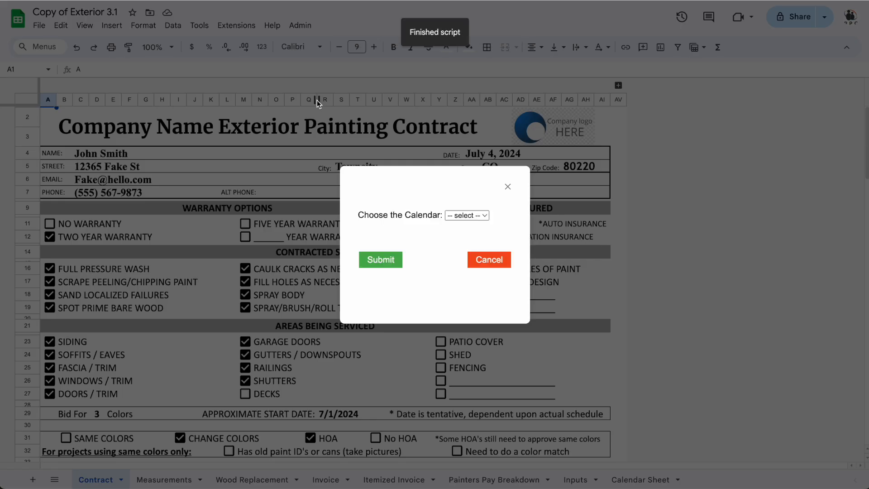
pyautogui.click(460, 218)
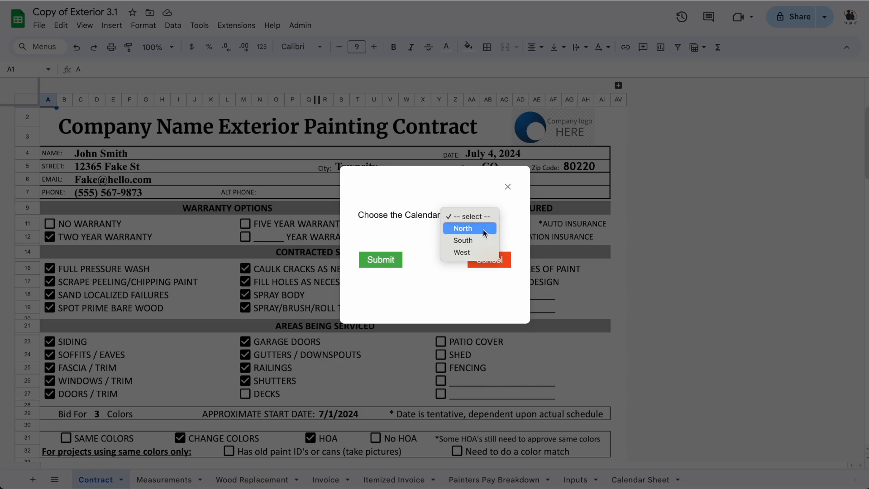
pyautogui.click(484, 252)
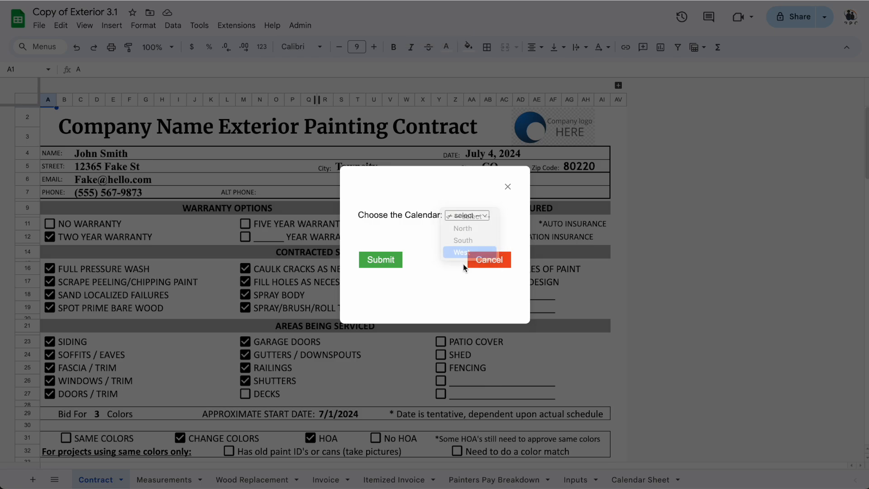
pyautogui.click(384, 266)
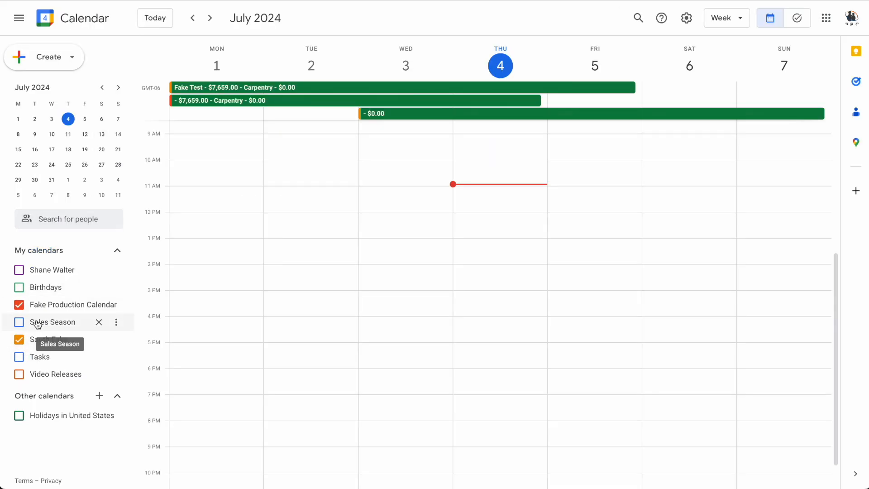
# Show only the Sales Season calendar in Google Calendar and open the all-day event starting July 1
pyautogui.click(37, 342)
pyautogui.click(44, 305)
pyautogui.click(45, 325)
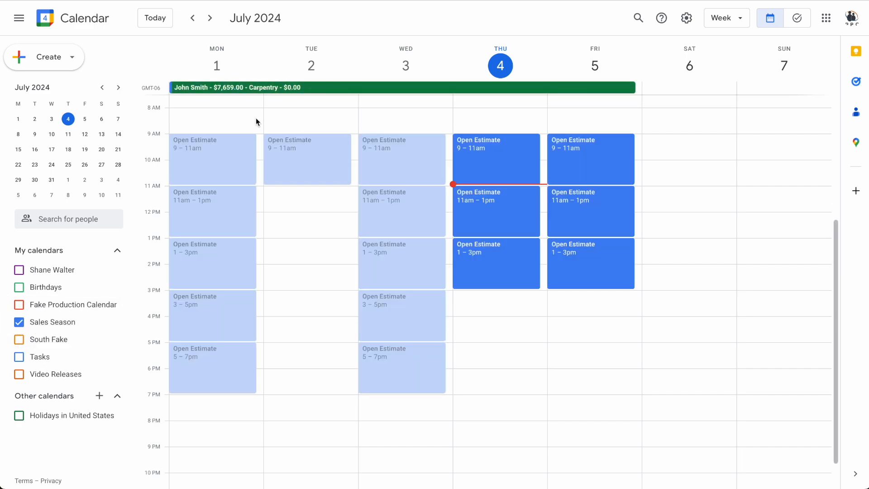
pyautogui.click(283, 88)
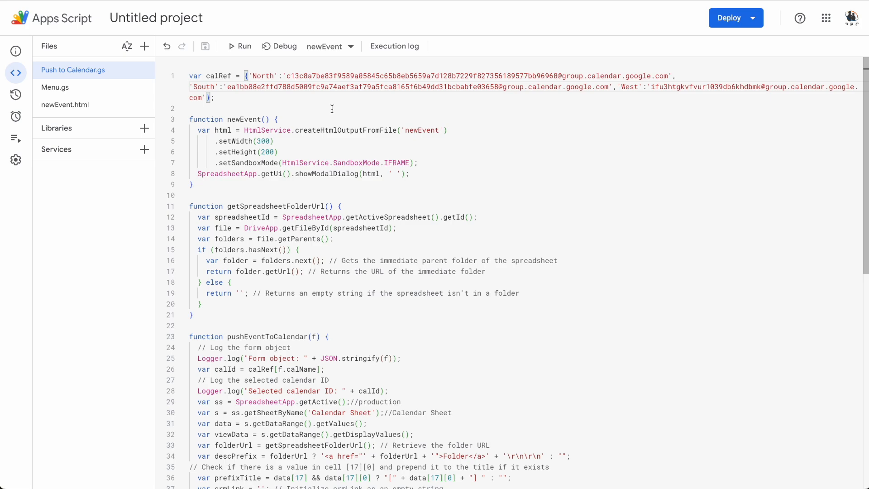
# Examine the event description, title and start and end date lines in the exterior project's Push to Calendar.gs
pyautogui.scroll(-9, 362, 236)
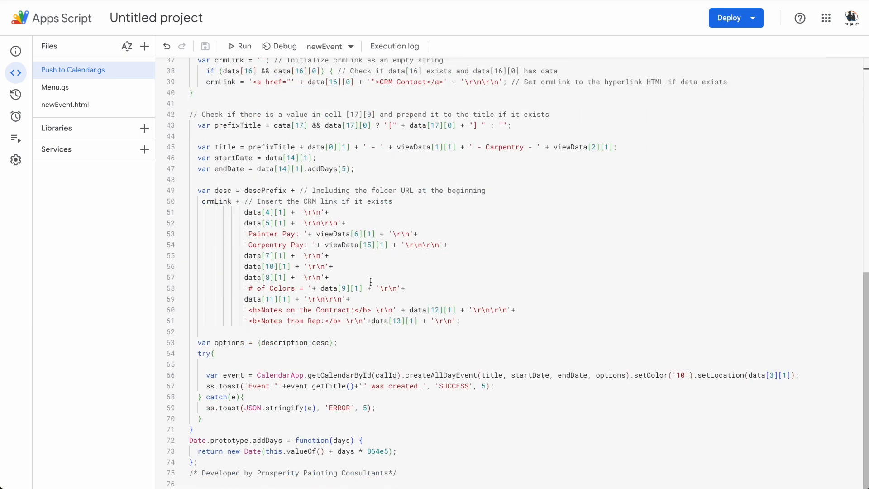
pyautogui.moveTo(477, 328); pyautogui.dragTo(249, 213)
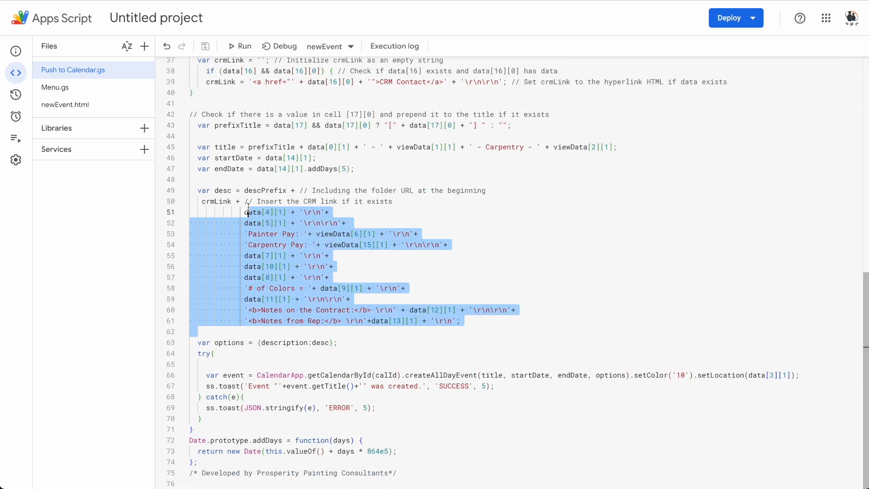
pyautogui.moveTo(354, 169); pyautogui.dragTo(190, 147)
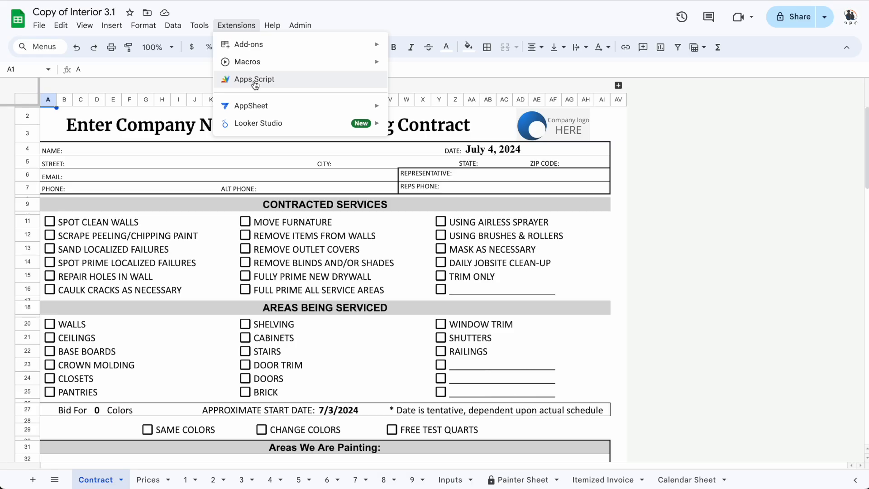
# Open the Copy of Interior 3.1 spreadsheet's Apps Script and examine its copyWithProtections code, room sheets, Push to Calendar.gs and Menu.gs
pyautogui.click(255, 80)
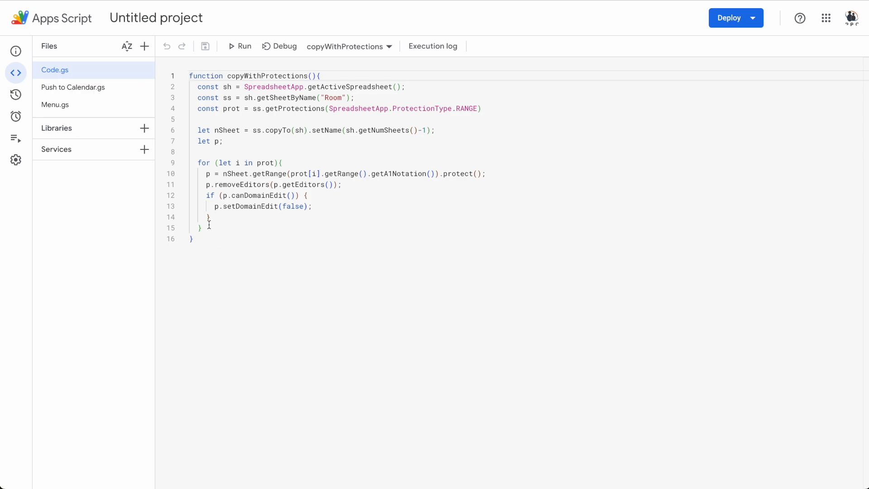
pyautogui.moveTo(215, 243); pyautogui.dragTo(209, 75)
pyautogui.click(303, 267)
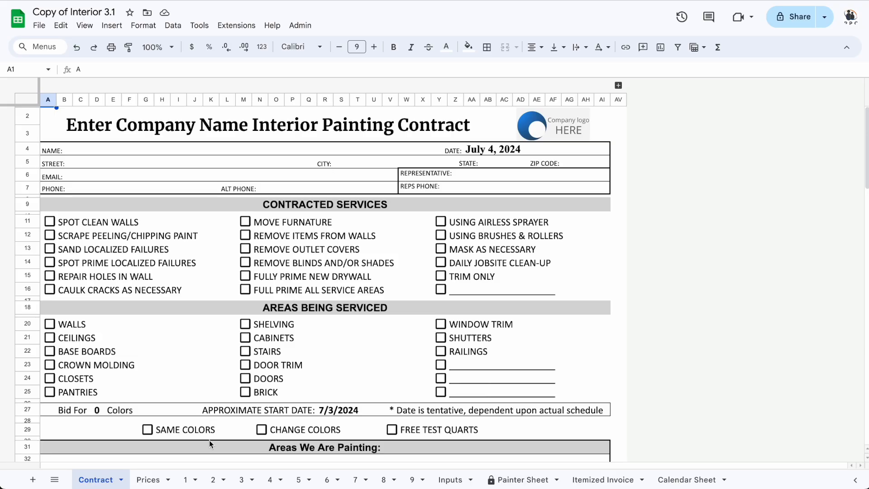
pyautogui.click(216, 479)
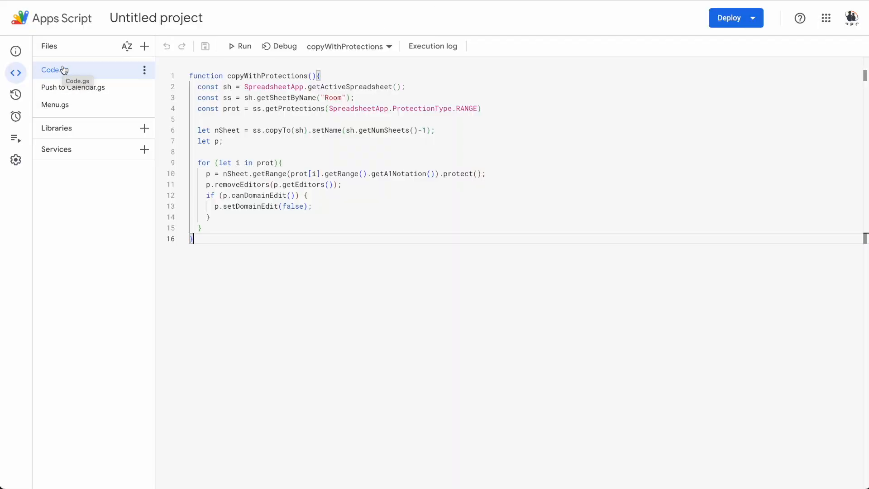
pyautogui.click(79, 90)
pyautogui.click(73, 105)
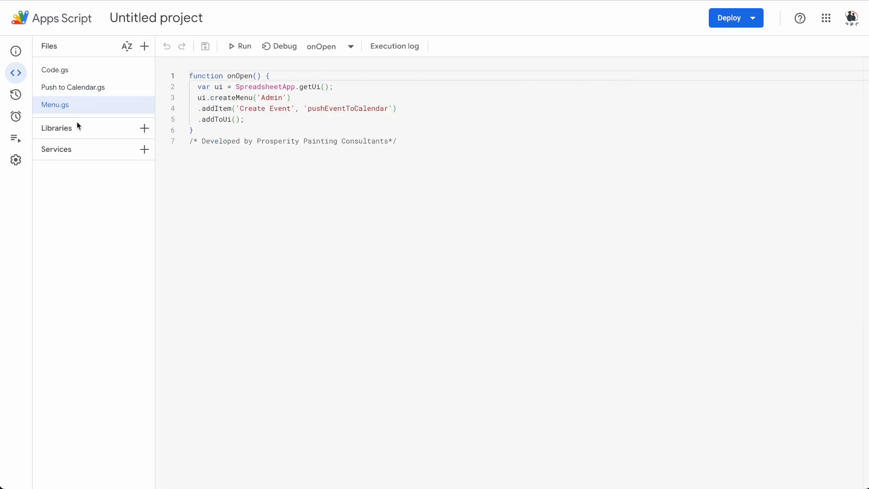